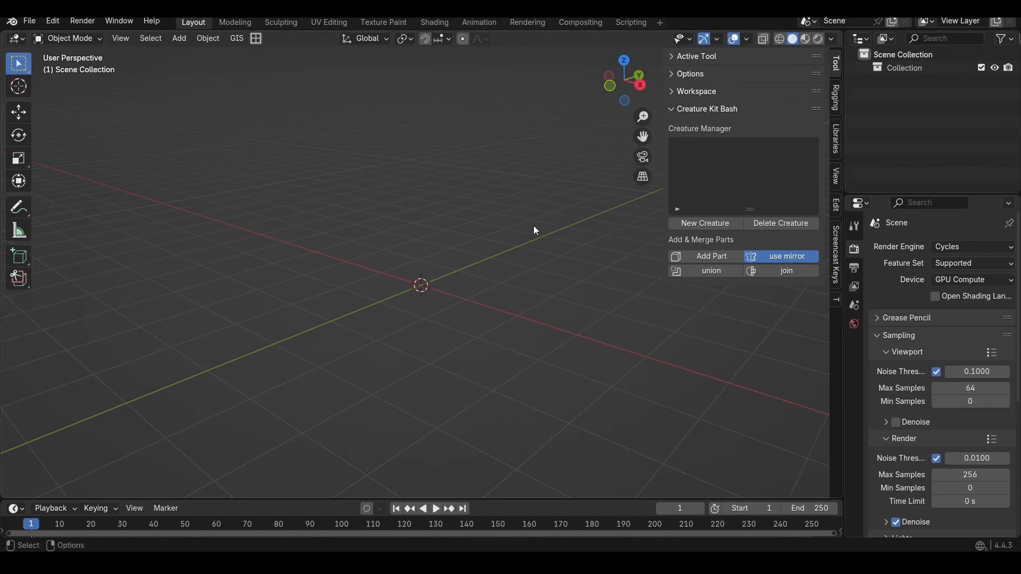
# Split the 3D viewport into two side-by-side areas and turn the new area into an Asset Browser.
pyautogui.moveTo(838, 39); pyautogui.dragTo(531, 39)
pyautogui.click(531, 40)
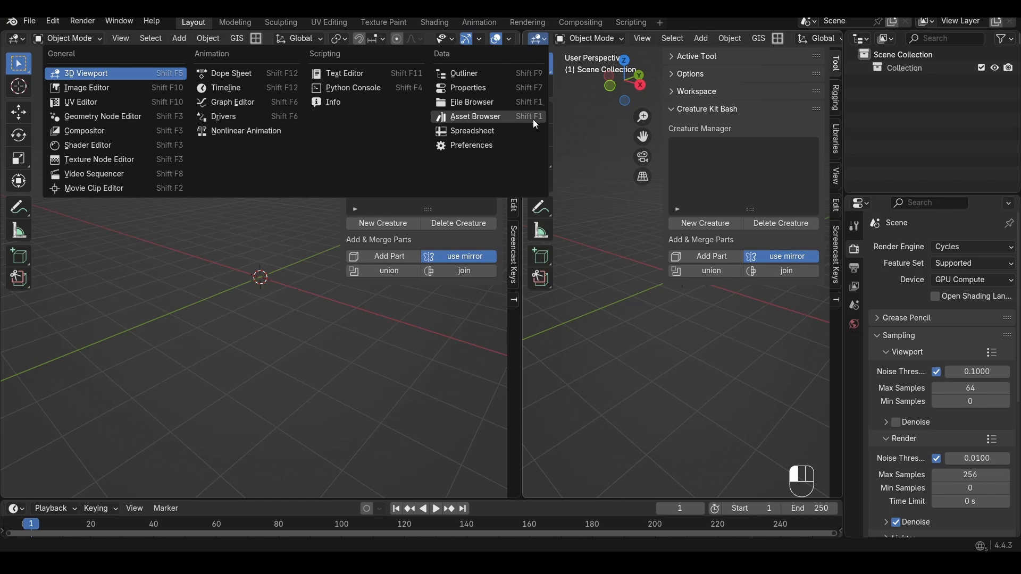
pyautogui.hotkey('shift', 'F1')
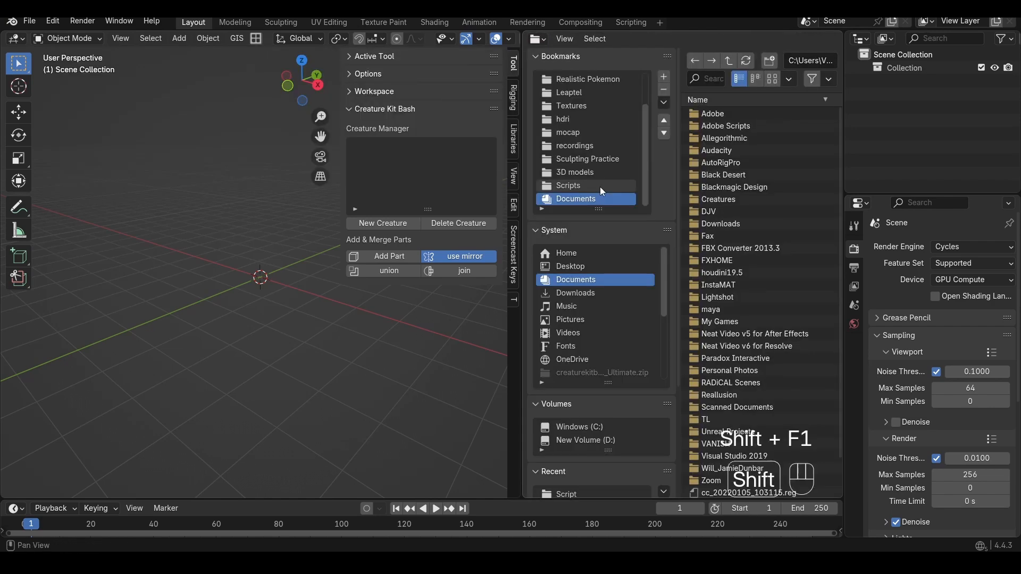
pyautogui.hotkey('shift', 'F1')
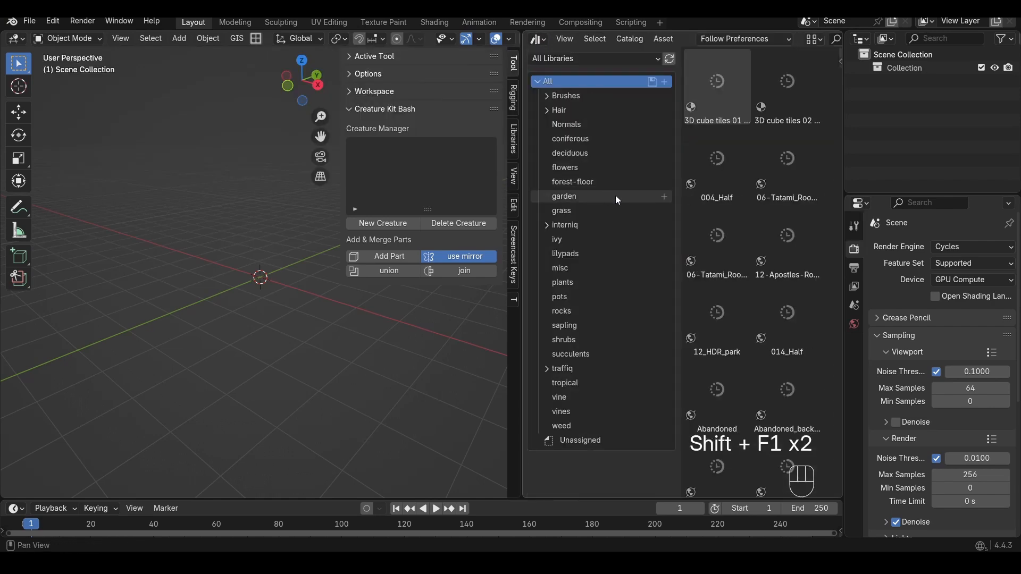
# Show only the CreatureKitBash assets library and collapse its catalog list to leave room for the thumbnails.
pyautogui.click(592, 59)
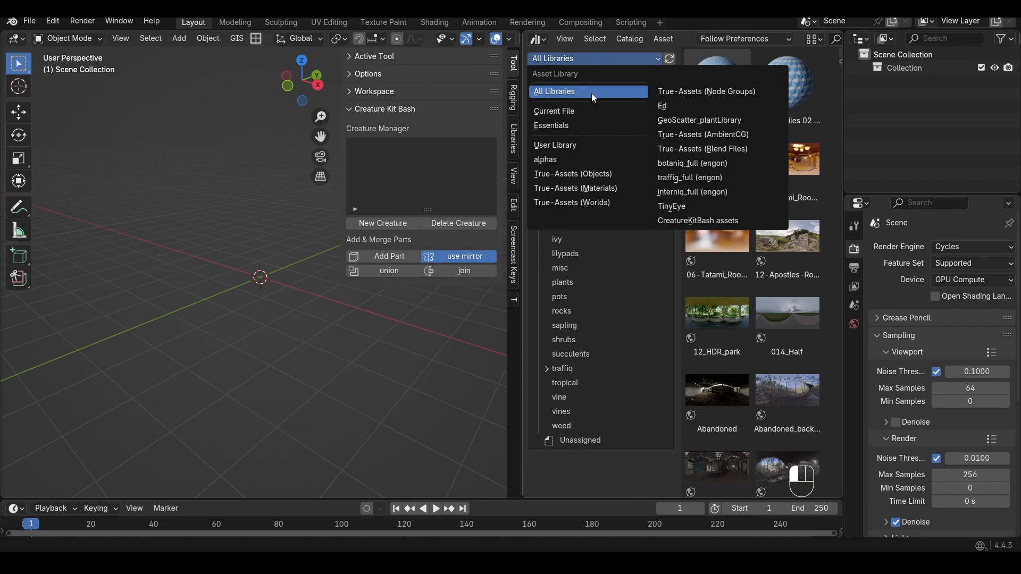
pyautogui.click(705, 221)
pyautogui.click(703, 223)
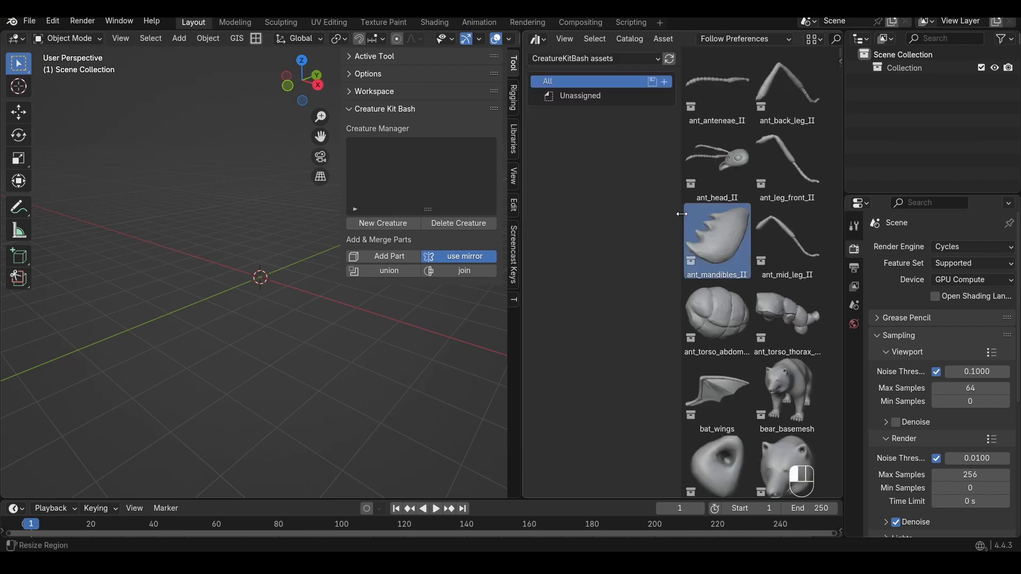
pyautogui.moveTo(682, 214); pyautogui.dragTo(631, 207)
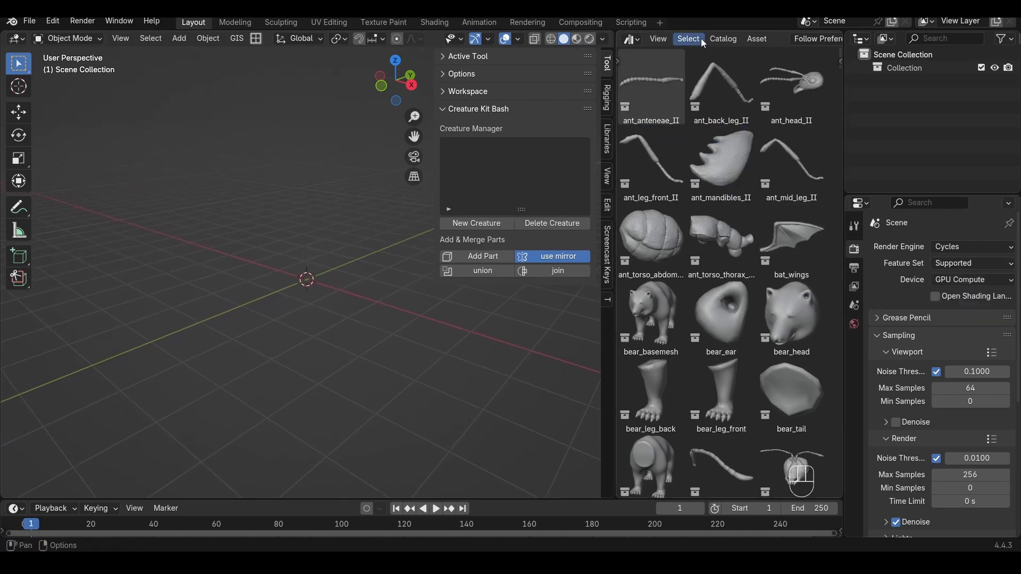
# Search the CreatureKitBash assets for "head" and look through the matching parts.
pyautogui.scroll(-4, 699, 39)
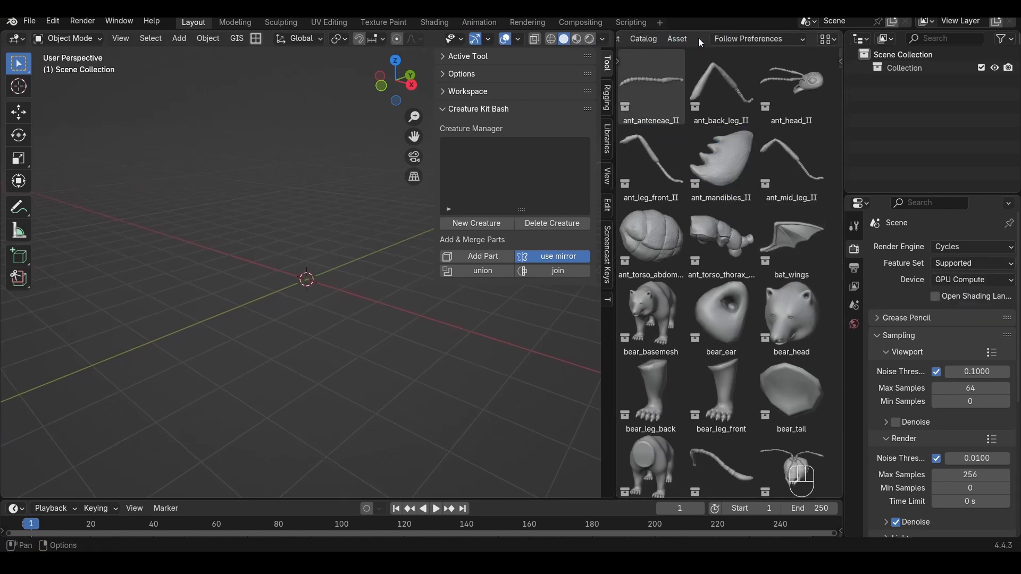
pyautogui.scroll(-2, 698, 37)
pyautogui.scroll(-2, 734, 40)
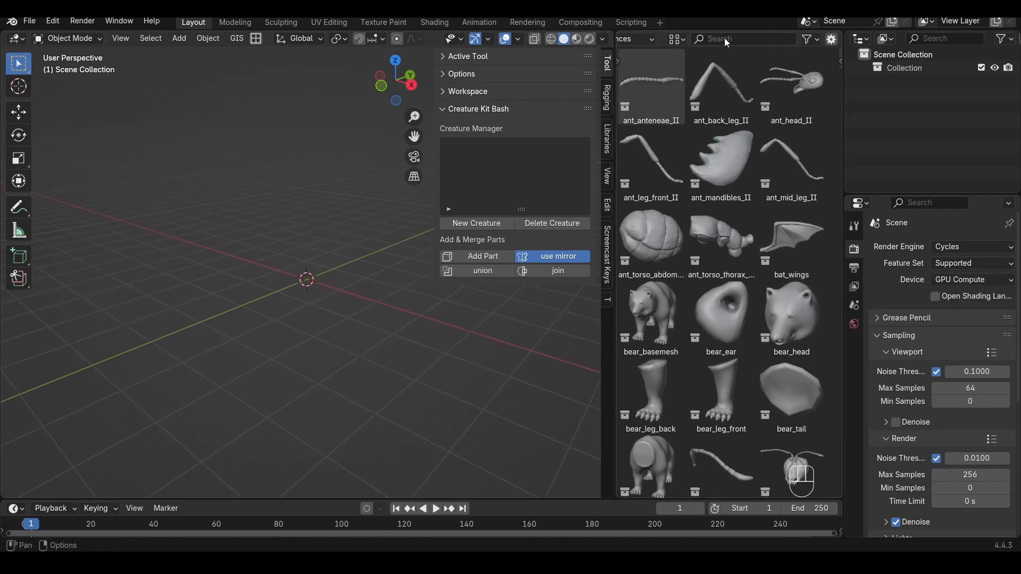
pyautogui.click(734, 39)
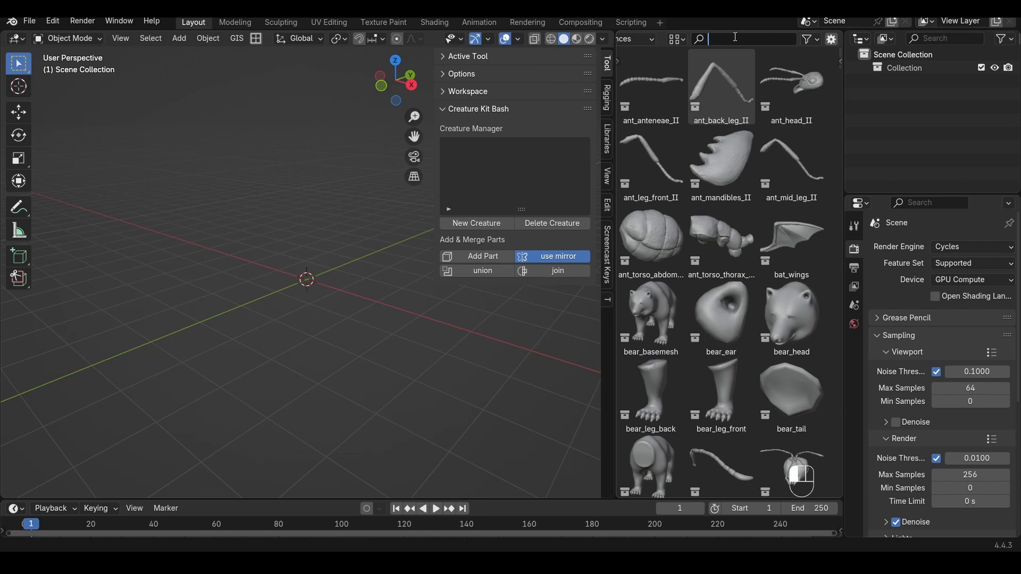
pyautogui.write('head')
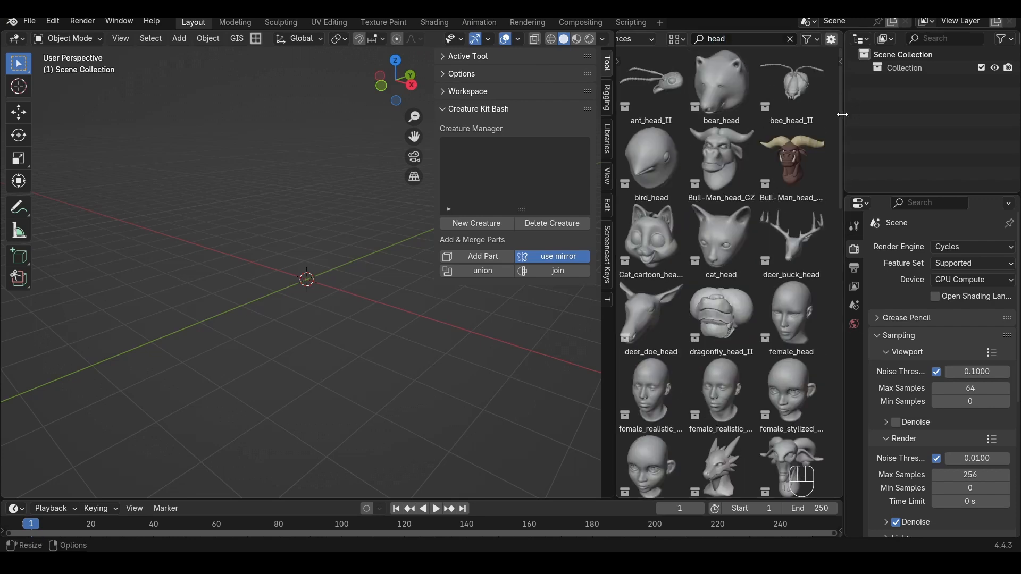
pyautogui.moveTo(843, 101); pyautogui.dragTo(672, 33)
# Search the asset library by body part, using "torso", "leg" and "arm" in turn.
pyautogui.click(731, 38)
pyautogui.write('torsoleg')
pyautogui.press('BackSpace')
pyautogui.press('BackSpace')
pyautogui.press('BackSpace')
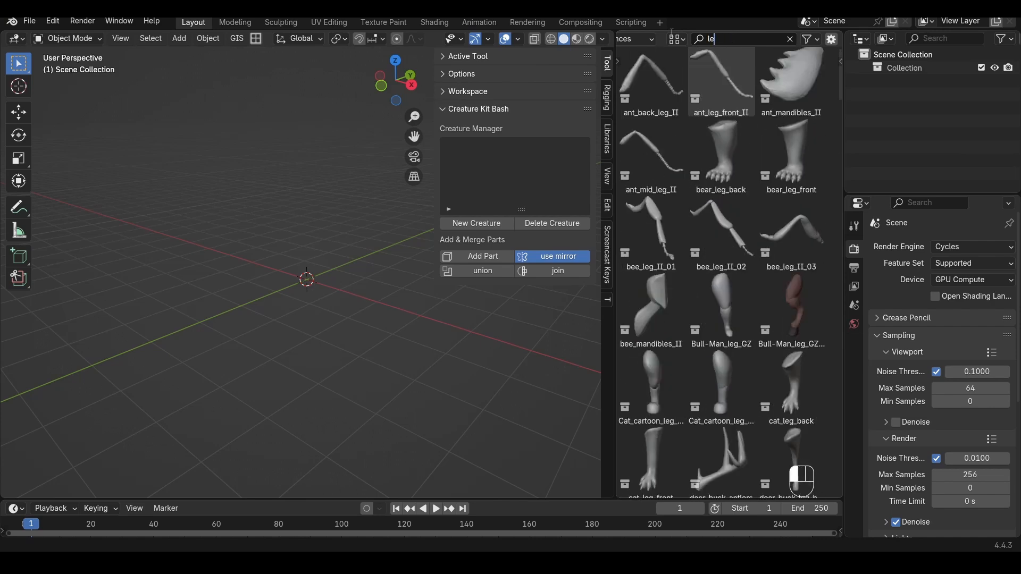
pyautogui.write('arm')
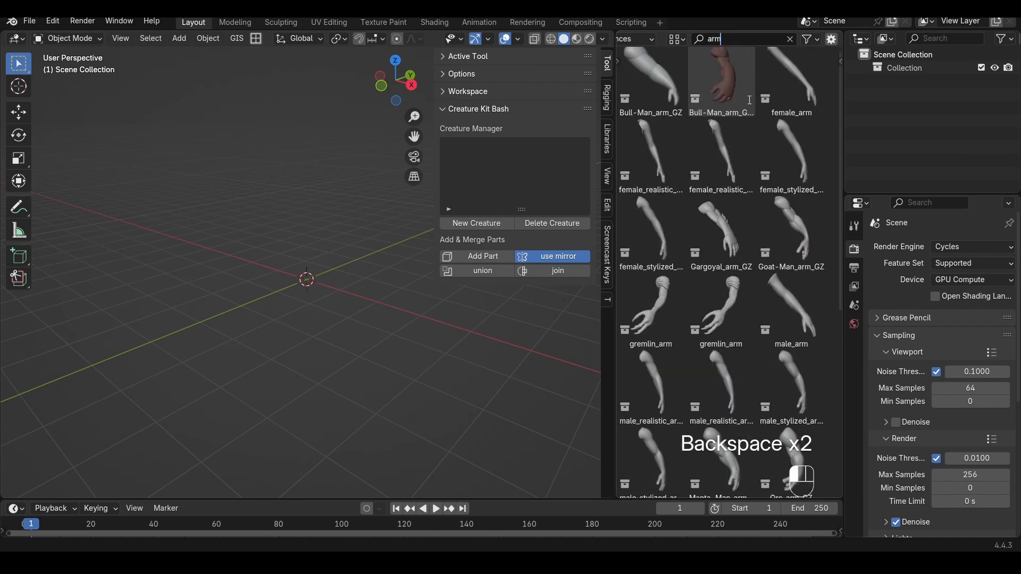
# Search the asset library by creature name, first for "horse" and then for "gremlin".
pyautogui.moveTo(722, 38); pyautogui.dragTo(690, 44)
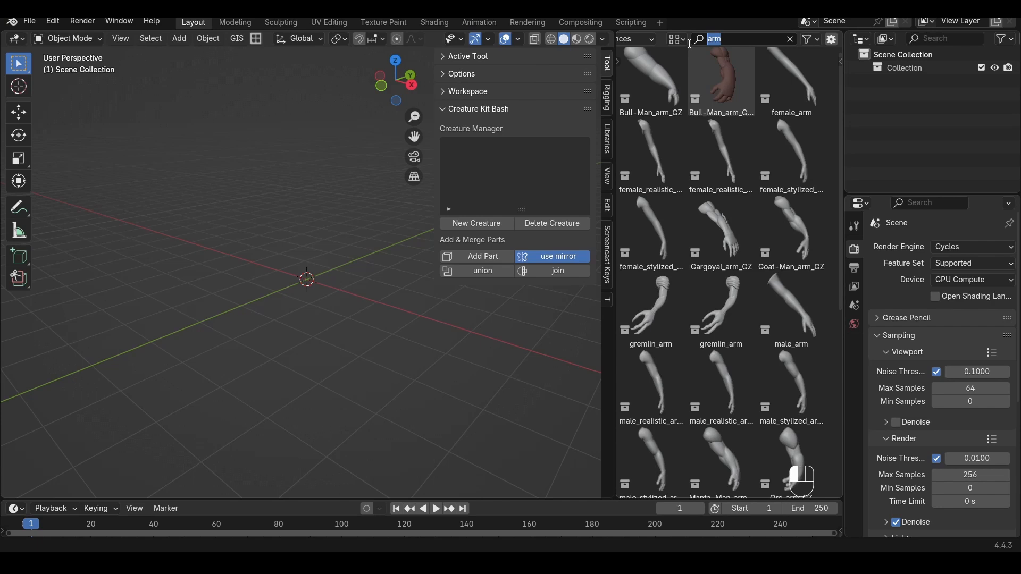
pyautogui.write('horse')
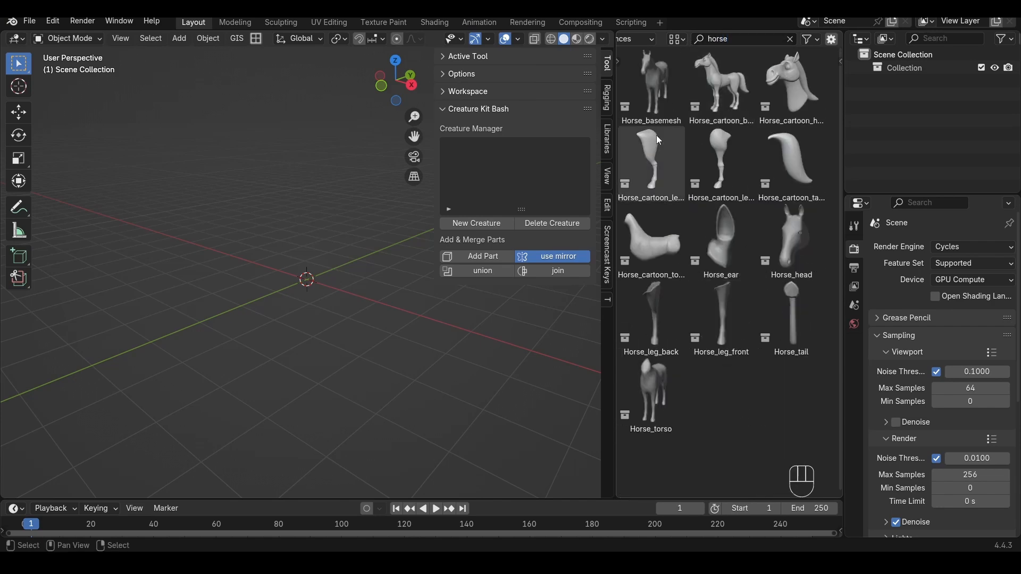
pyautogui.click(663, 94)
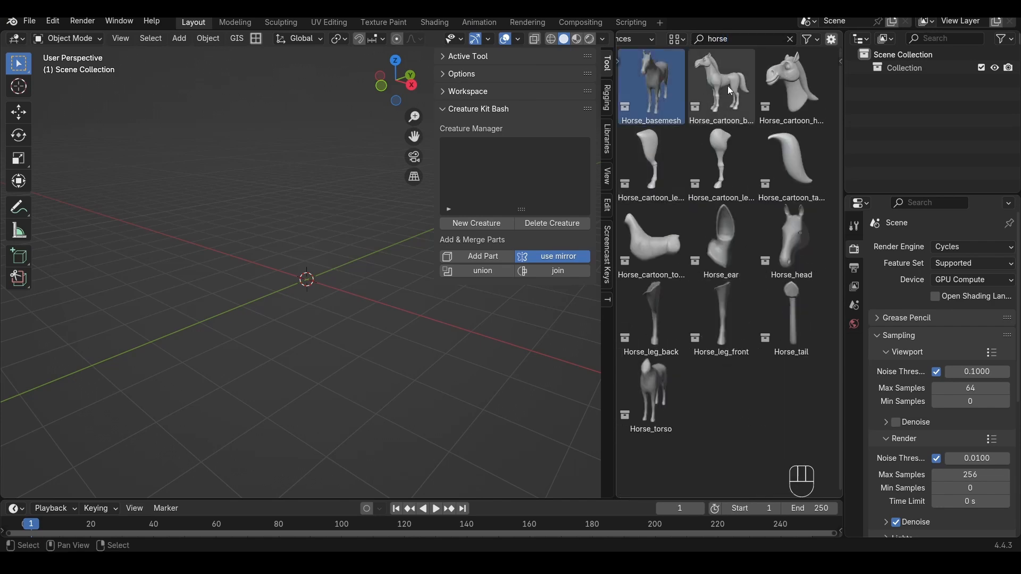
pyautogui.click(734, 41)
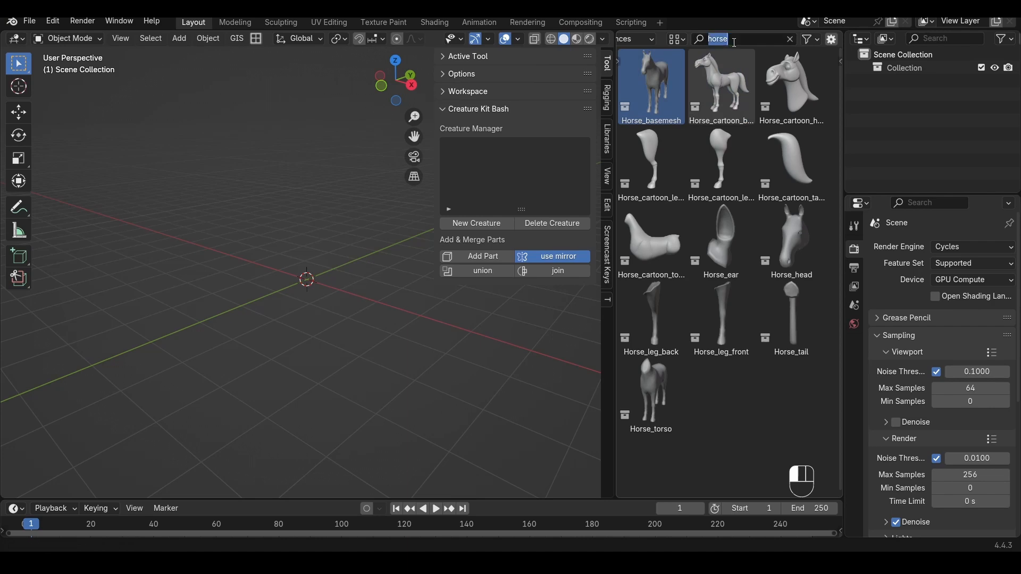
pyautogui.write('gremlin')
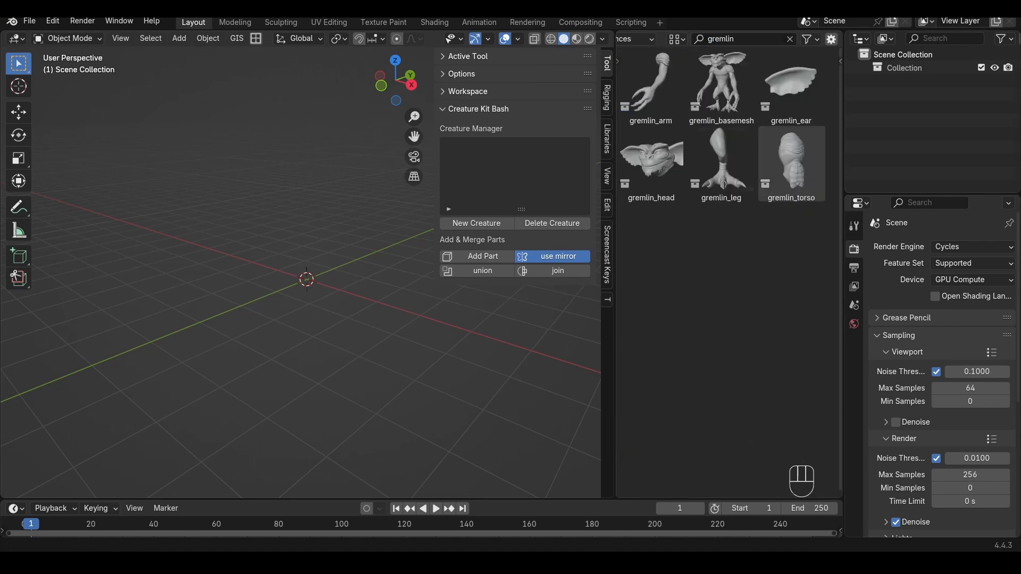
pyautogui.press('Return')
# Search the assets by name suffix, "_II" and then "_GZ", and browse through each set.
pyautogui.click(751, 41)
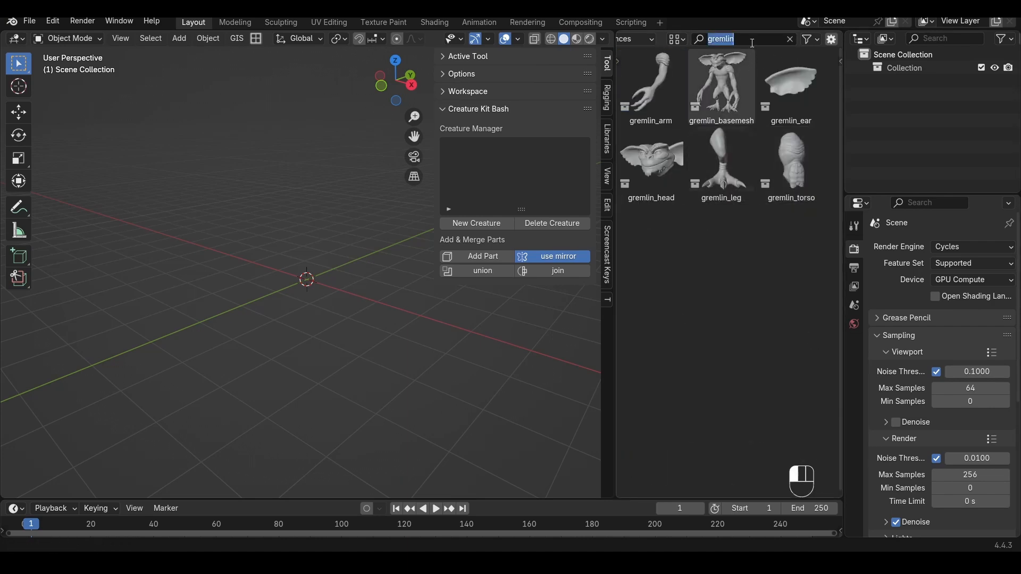
pyautogui.write('_II')
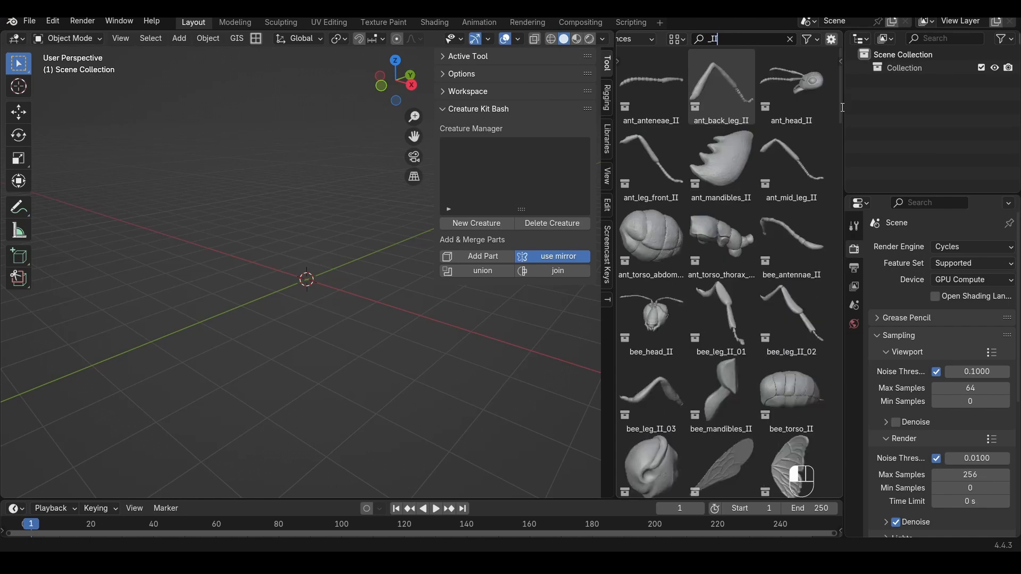
pyautogui.moveTo(841, 108); pyautogui.dragTo(834, 486)
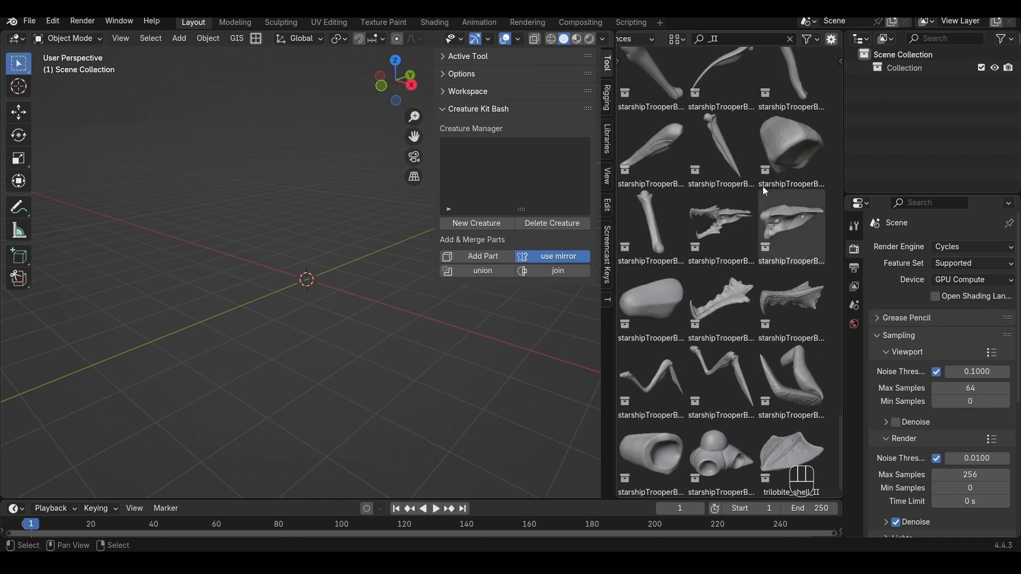
pyautogui.click(740, 38)
pyautogui.write('_')
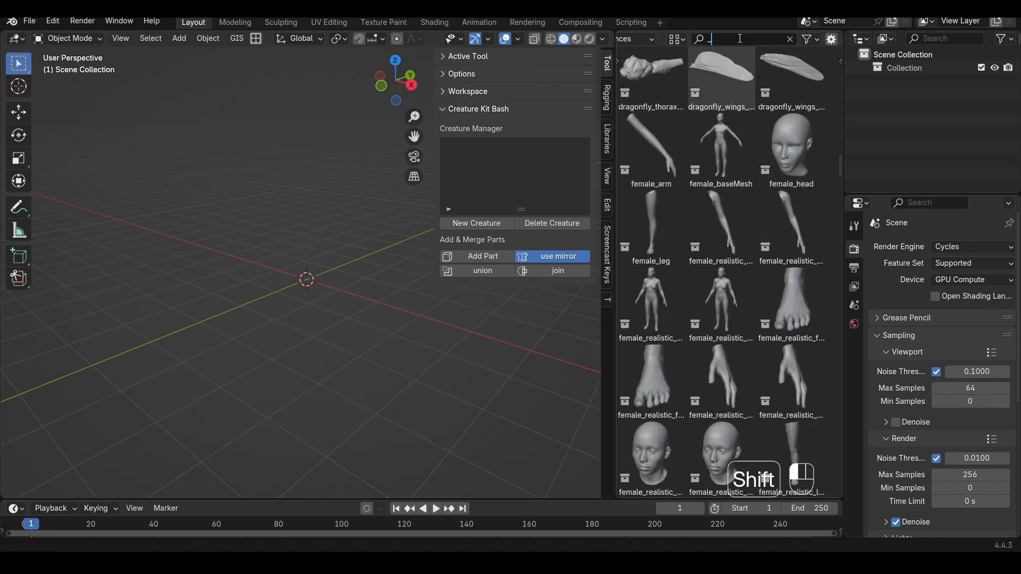
pyautogui.write('GZ')
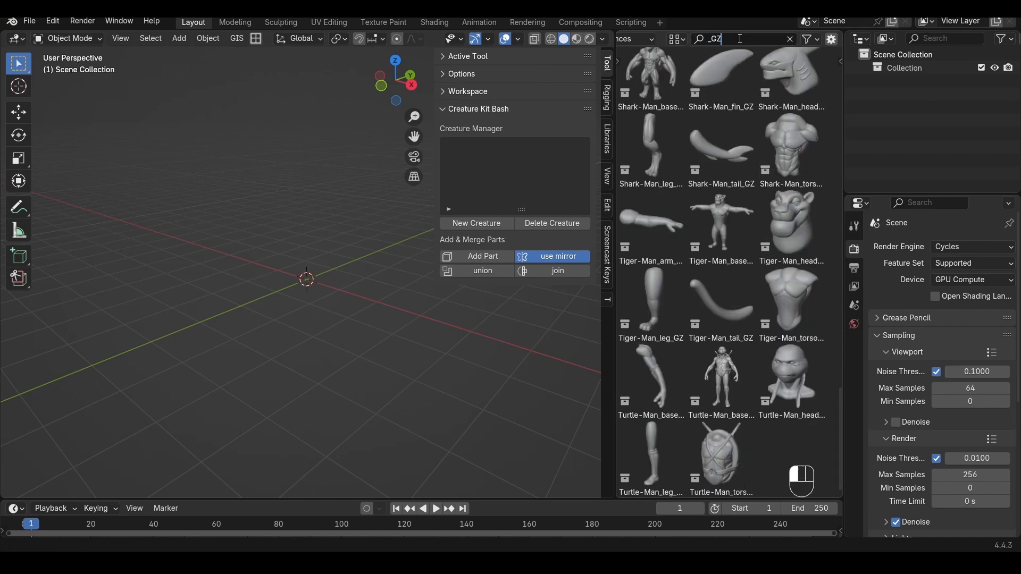
pyautogui.click(836, 72)
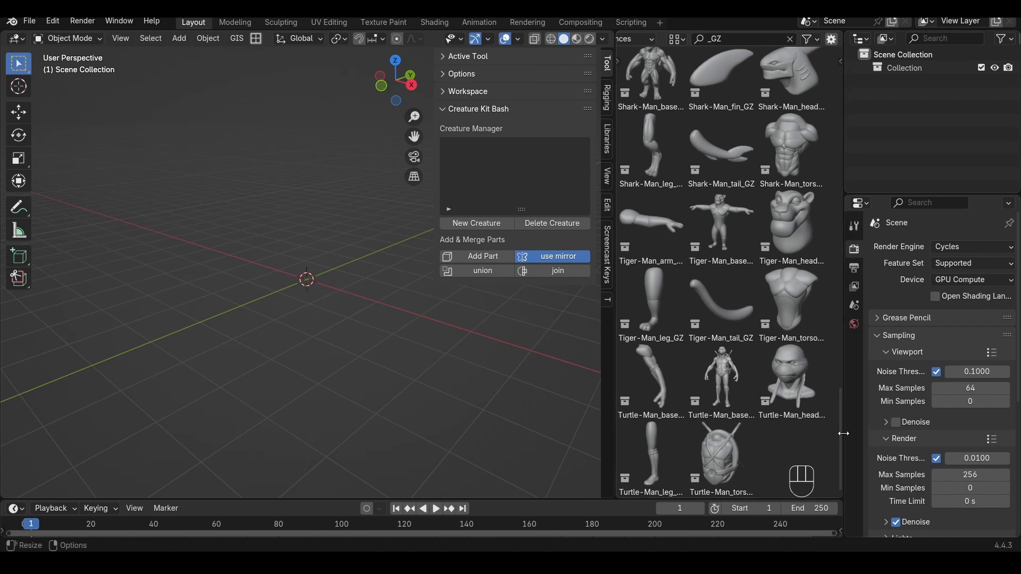
pyautogui.moveTo(841, 434); pyautogui.dragTo(825, 80)
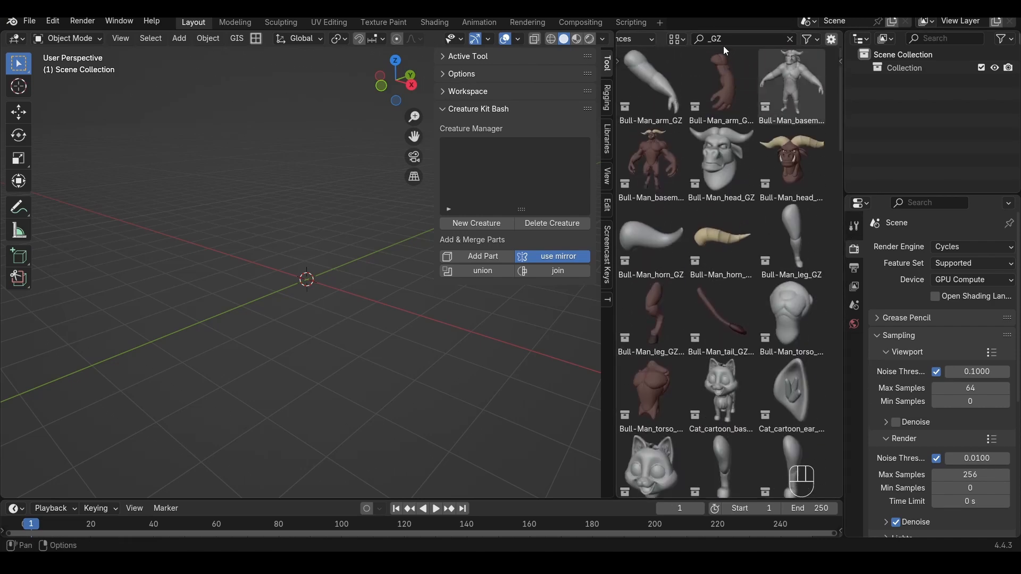
# Search the assets for the suffix "_BS", browse the parts, and clear the search filter.
pyautogui.click(735, 39)
pyautogui.press('BackSpace')
pyautogui.press('BackSpace')
pyautogui.write('B')
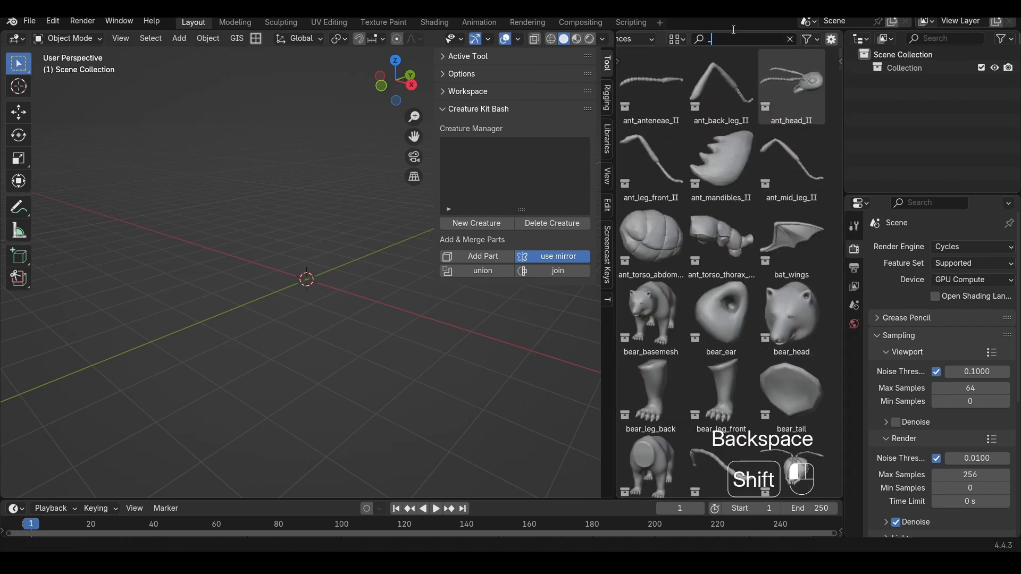
pyautogui.write('S')
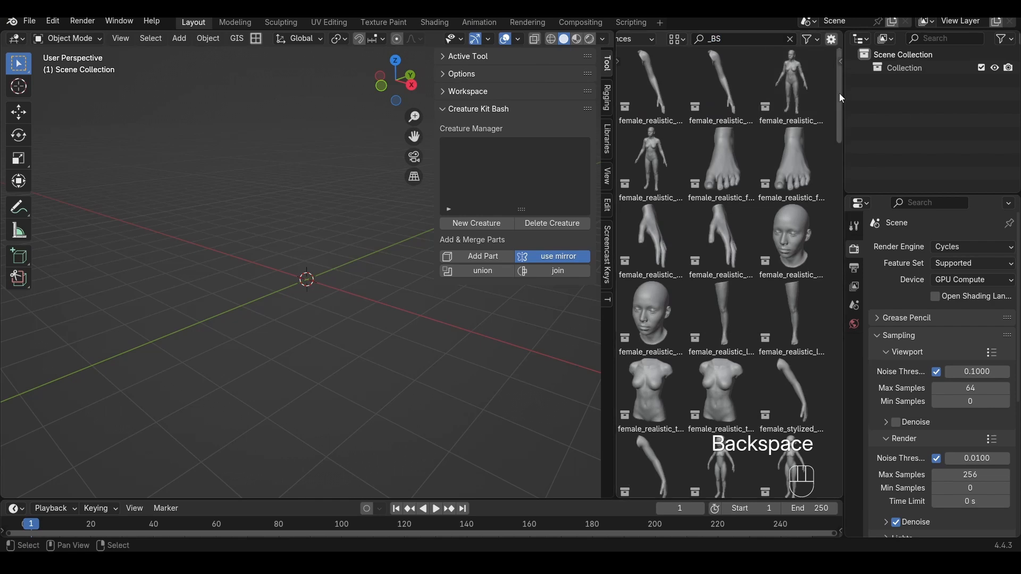
pyautogui.moveTo(839, 94); pyautogui.dragTo(822, 120)
pyautogui.click(746, 41)
pyautogui.press('BackSpace')
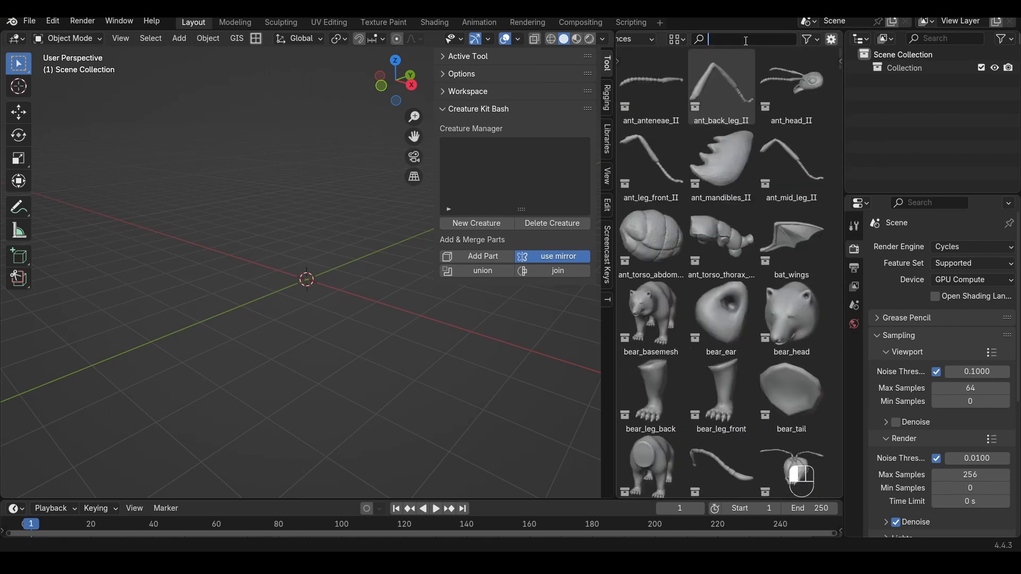
pyautogui.click(756, 175)
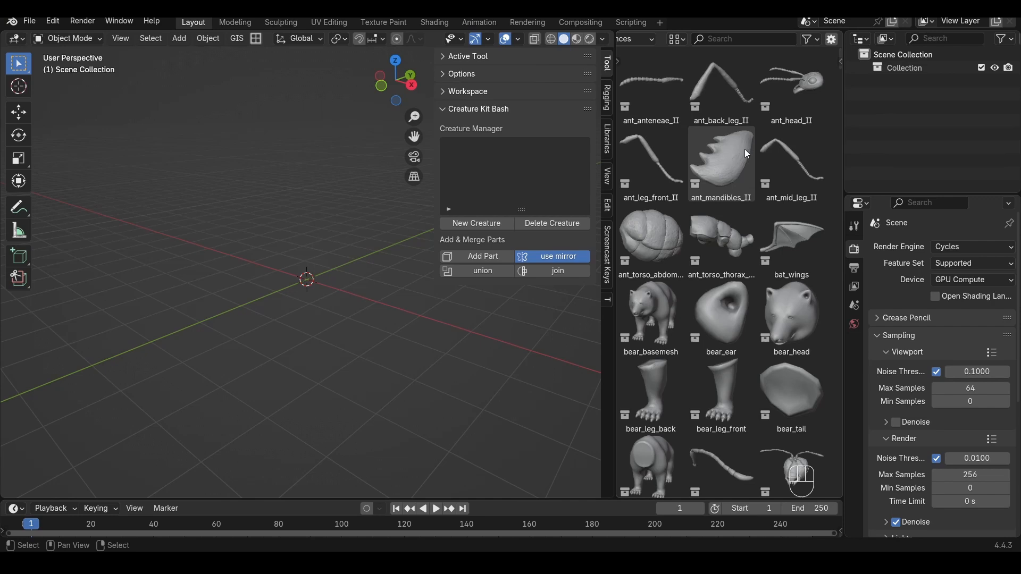
# Place the ant_head_II asset directly from the library into the scene and delete it again.
pyautogui.click(787, 88)
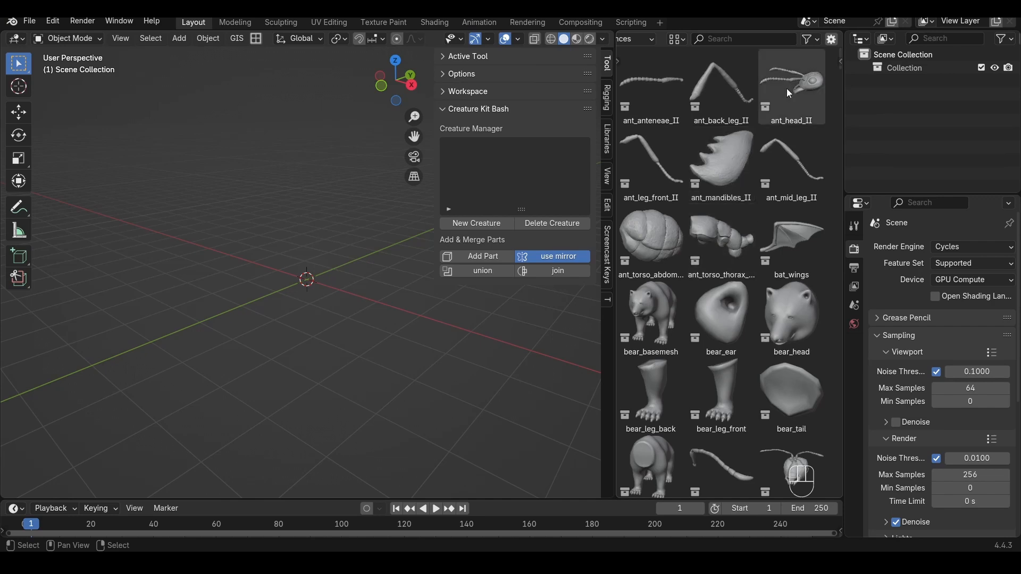
pyautogui.moveTo(800, 96); pyautogui.dragTo(284, 183)
pyautogui.scroll(4, 261, 256)
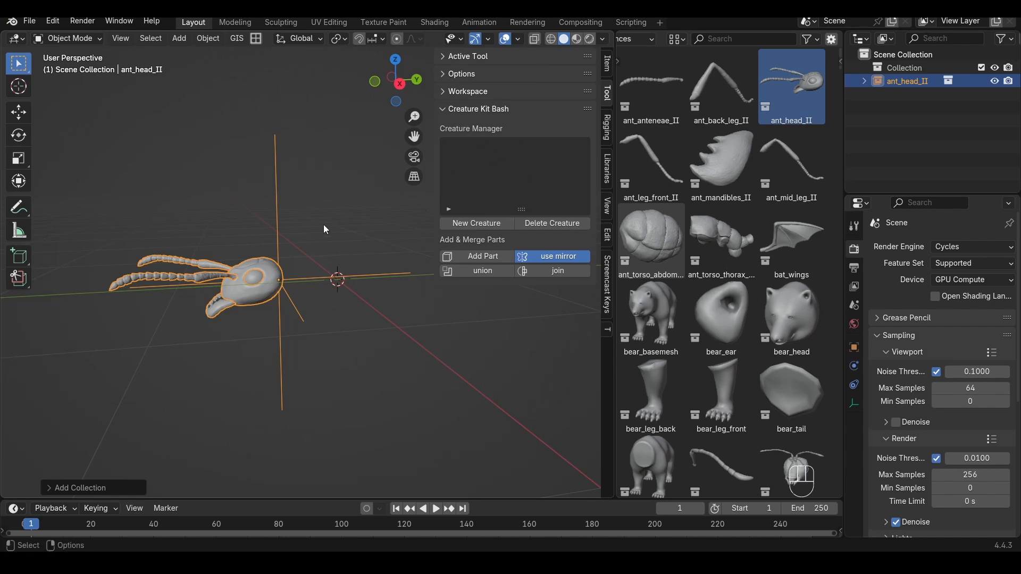
pyautogui.press('Delete')
# Add the selected ant_head_II asset to the scene as a Creature Kit Bash part with use mirror enabled.
pyautogui.keyDown('alt'); pyautogui.moveTo(324, 227); pyautogui.dragTo(366, 236); pyautogui.keyUp('alt')
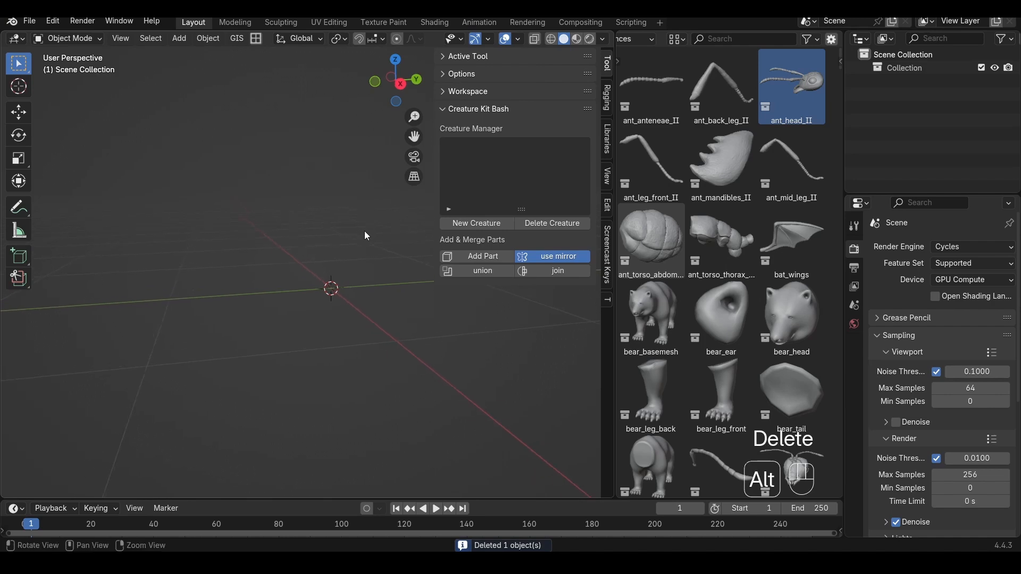
pyautogui.keyDown('alt'); pyautogui.moveTo(393, 229); pyautogui.dragTo(362, 238, button='middle'); pyautogui.keyUp('alt')
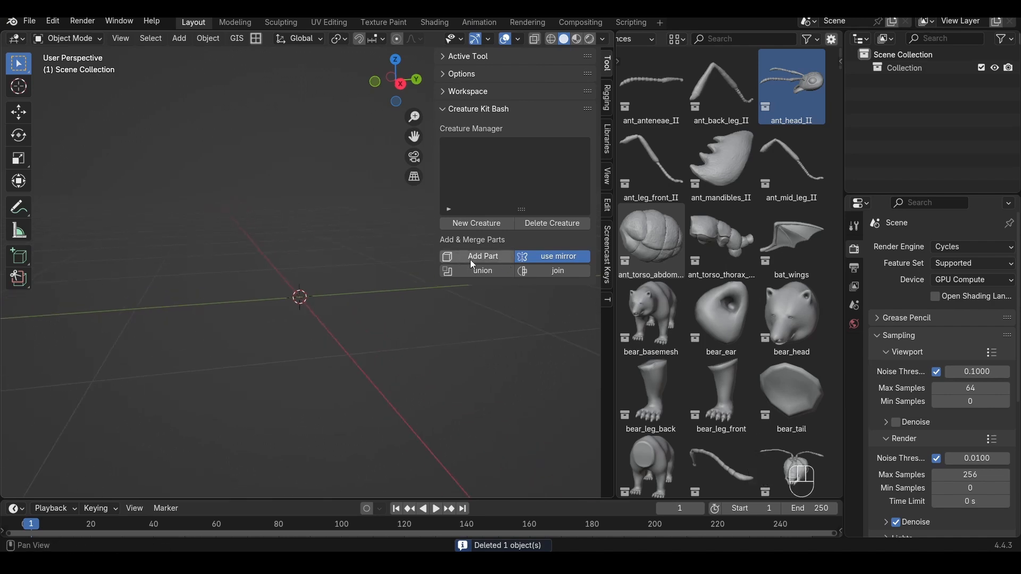
pyautogui.click(472, 261)
# Inspect the ant head's mesh in Edit Mode, return to Object Mode and deselect the head.
pyautogui.click(260, 315)
pyautogui.keyDown('alt'); pyautogui.moveTo(260, 315); pyautogui.dragTo(297, 259); pyautogui.keyUp('alt')
pyautogui.press('Tab')
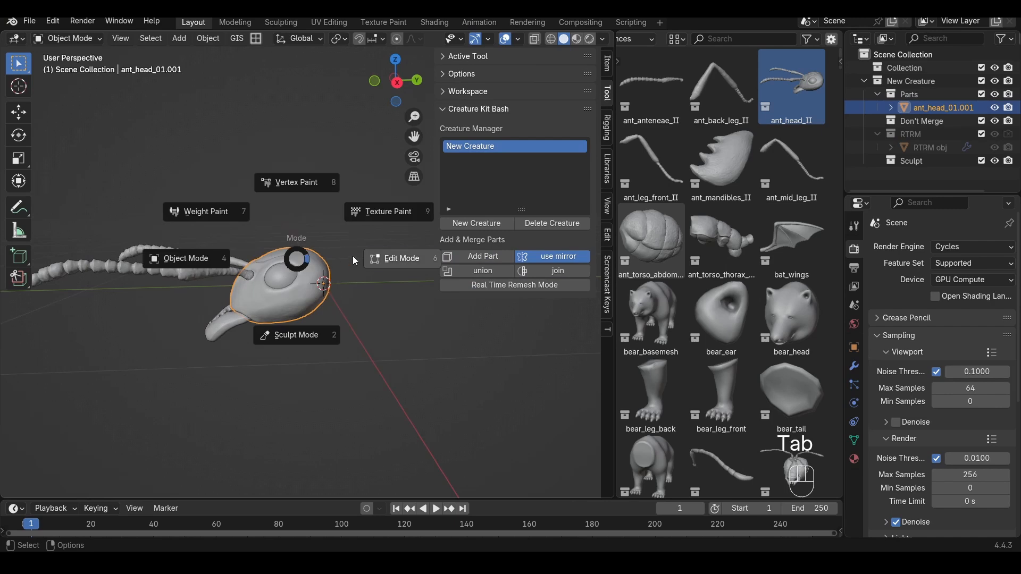
pyautogui.click(352, 260)
pyautogui.scroll(3, 263, 224)
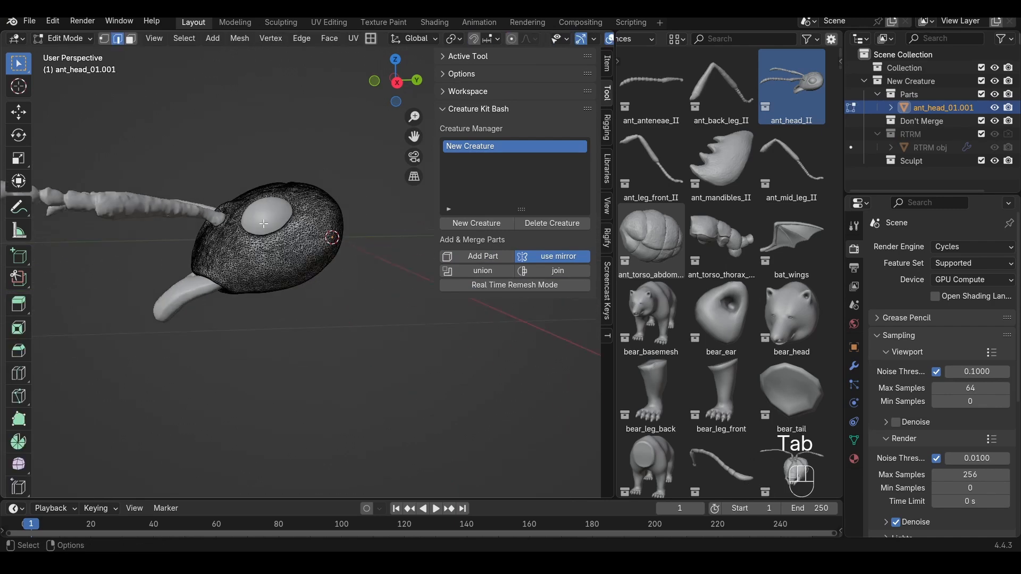
pyautogui.press('Tab')
pyautogui.scroll(-3, 256, 197)
pyautogui.keyDown('alt'); pyautogui.moveTo(314, 155); pyautogui.dragTo(324, 209); pyautogui.keyUp('alt')
pyautogui.click(324, 209)
pyautogui.scroll(-3, 323, 203)
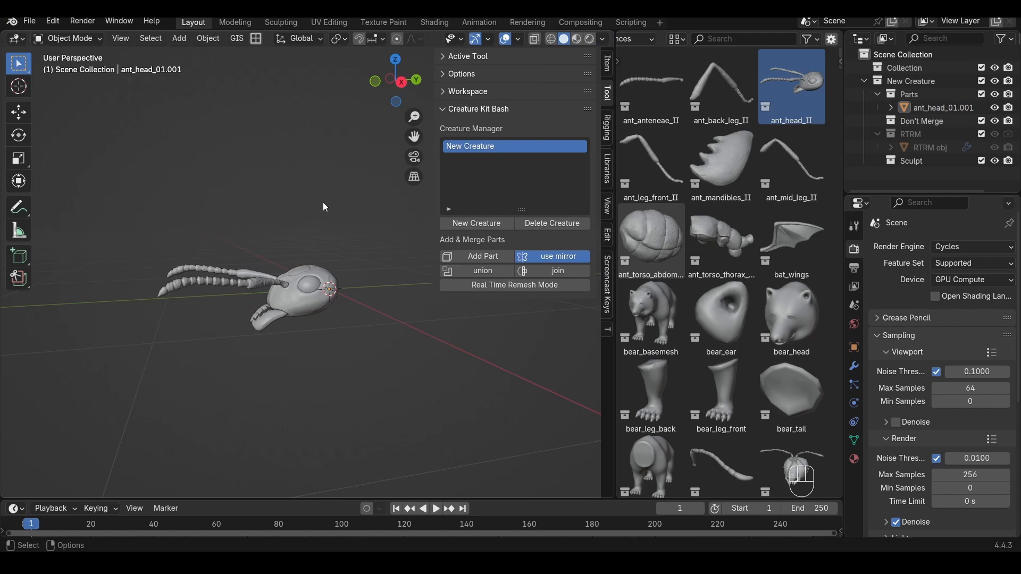
pyautogui.click(425, 360)
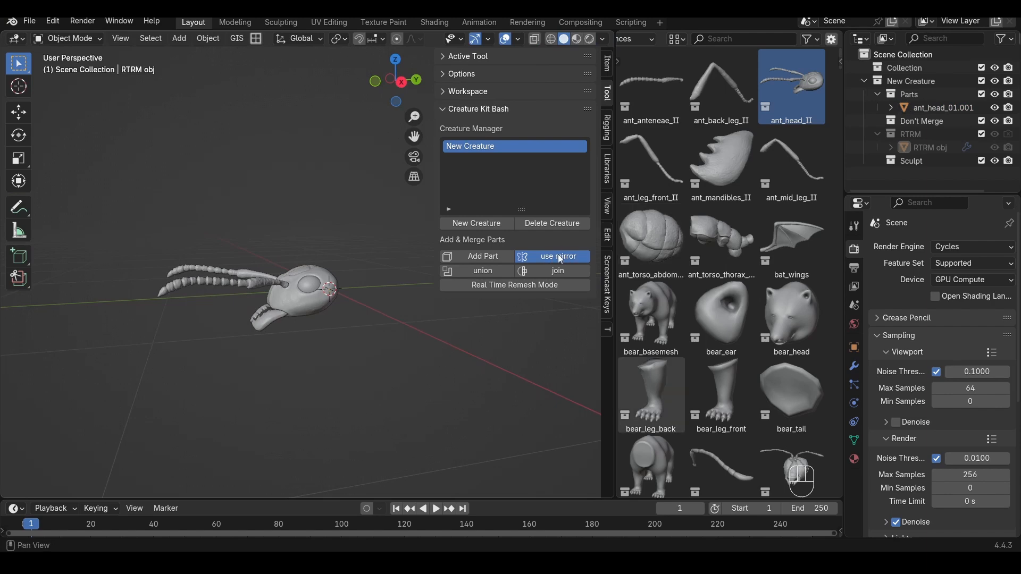
pyautogui.keyDown('alt'); pyautogui.moveTo(353, 324); pyautogui.dragTo(384, 320); pyautogui.keyUp('alt')
pyautogui.click(286, 277)
pyautogui.press('g')
pyautogui.rightClick(333, 211)
pyautogui.click(348, 188)
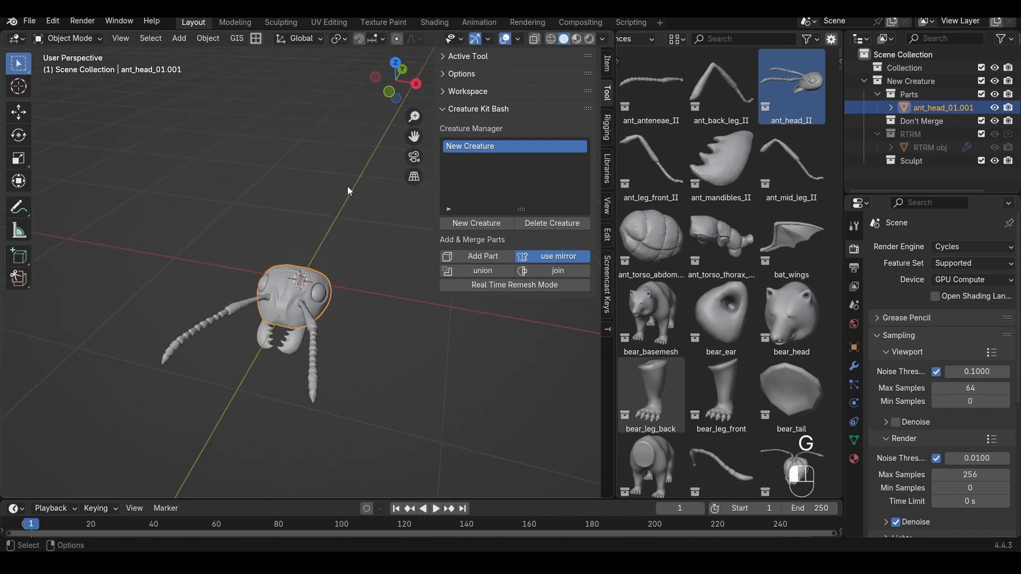
# Add the bat_wings asset as a mirrored Creature Kit Bash part, place the wings at the ant head and deselect them.
pyautogui.click(780, 246)
pyautogui.moveTo(356, 327)
pyautogui.keyDown('alt'); pyautogui.mouseDown()
pyautogui.moveTo(314, 246)
pyautogui.moveTo(330, 282)
pyautogui.moveTo(294, 321)
pyautogui.moveTo(385, 359)
pyautogui.moveTo(366, 341)
pyautogui.mouseUp(); pyautogui.keyUp('alt')
pyautogui.click(476, 257)
pyautogui.click(318, 264)
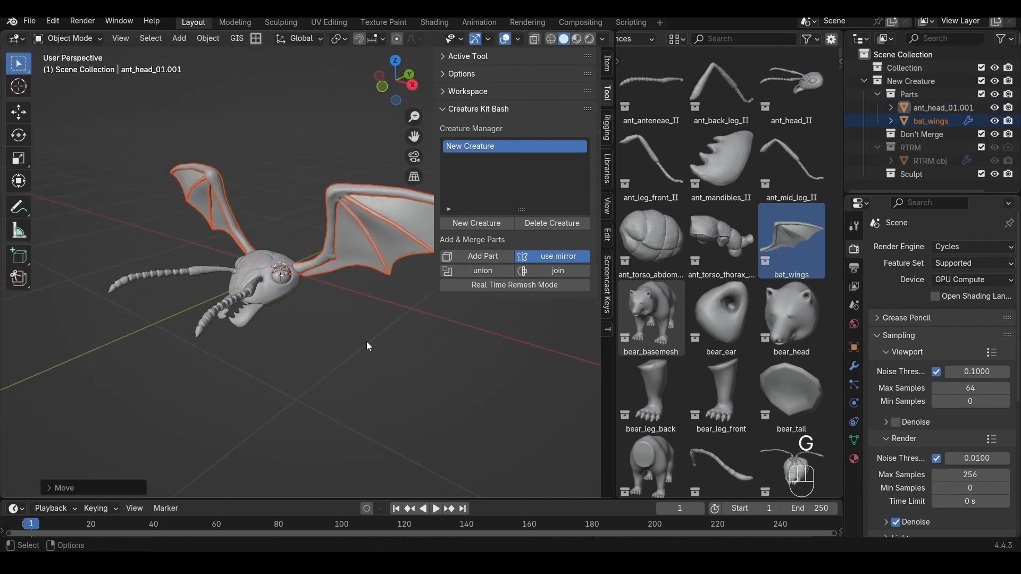
pyautogui.click(366, 341)
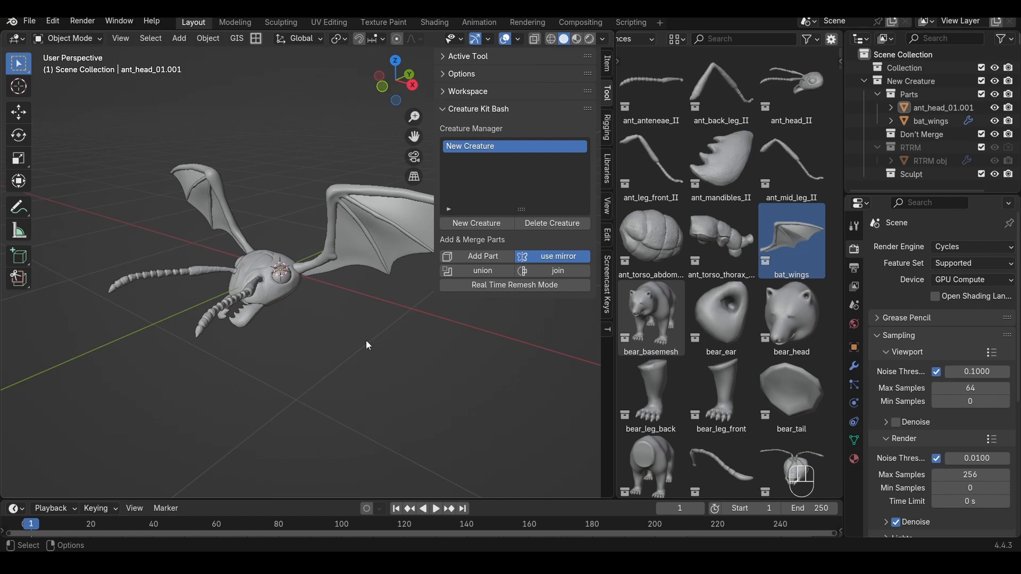
# Delete all the ant head and bat wing parts from the scene.
pyautogui.click(293, 279)
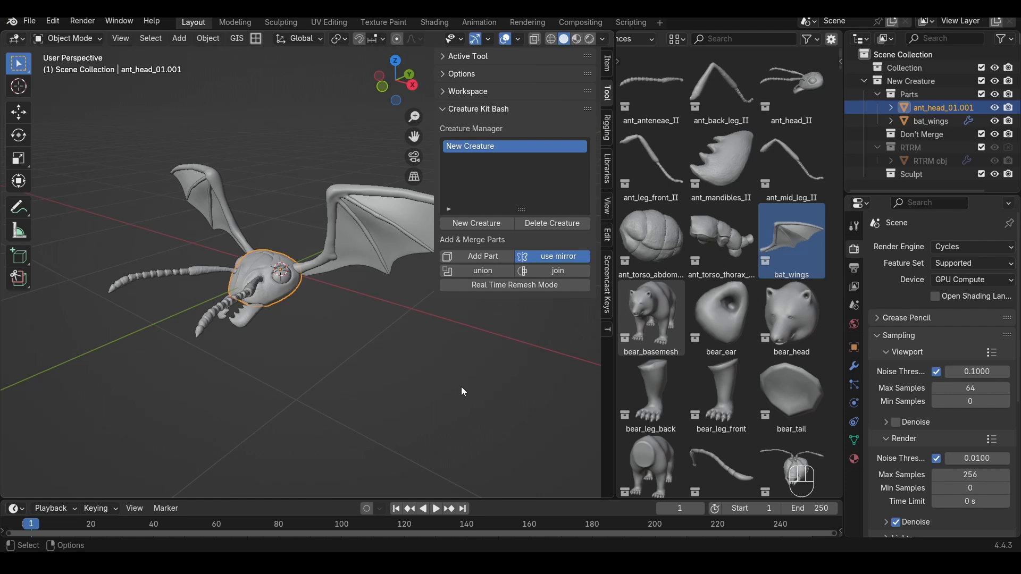
pyautogui.keyDown('alt'); pyautogui.moveTo(461, 387); pyautogui.dragTo(435, 350); pyautogui.keyUp('alt')
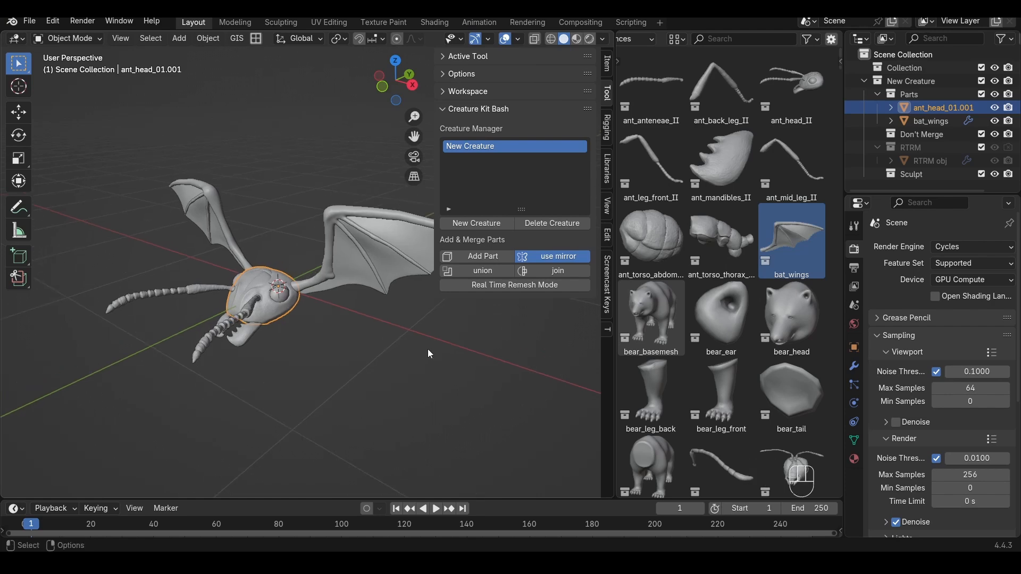
pyautogui.press('a')
pyautogui.press('Delete')
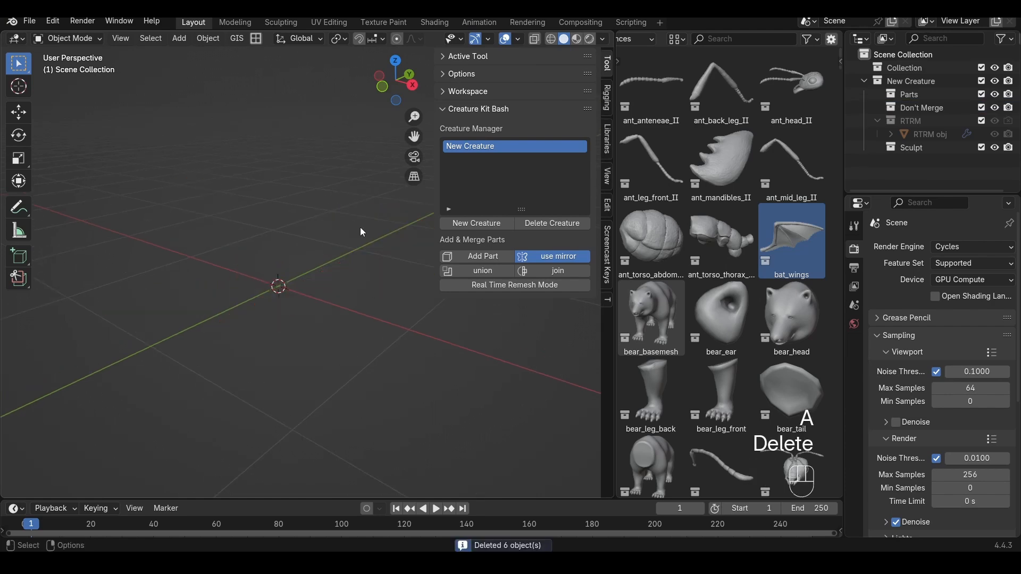
# Search the asset library for "horse" and add Horse_basemesh as a part of the new creature.
pyautogui.moveTo(359, 227)
pyautogui.keyDown('alt'); pyautogui.mouseDown()
pyautogui.moveTo(388, 266)
pyautogui.moveTo(356, 236)
pyautogui.mouseUp(); pyautogui.keyUp('alt')
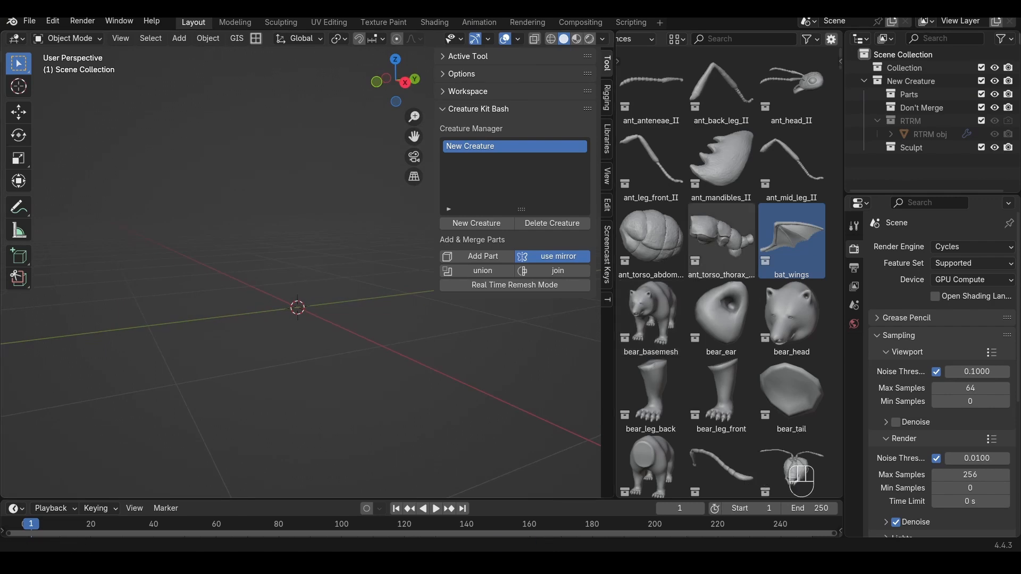
pyautogui.click(713, 40)
pyautogui.write('horse')
pyautogui.press('Return')
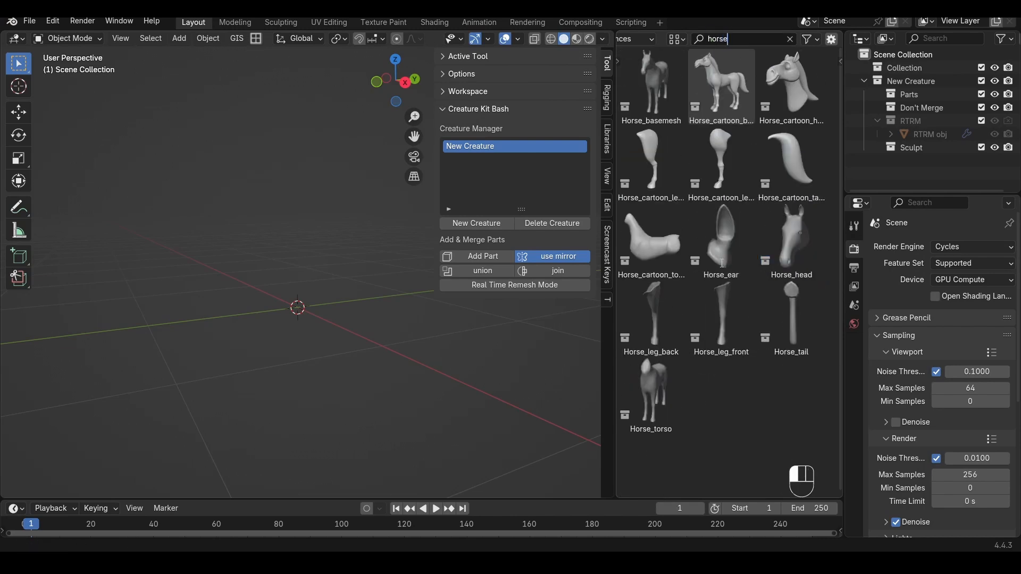
pyautogui.click(653, 80)
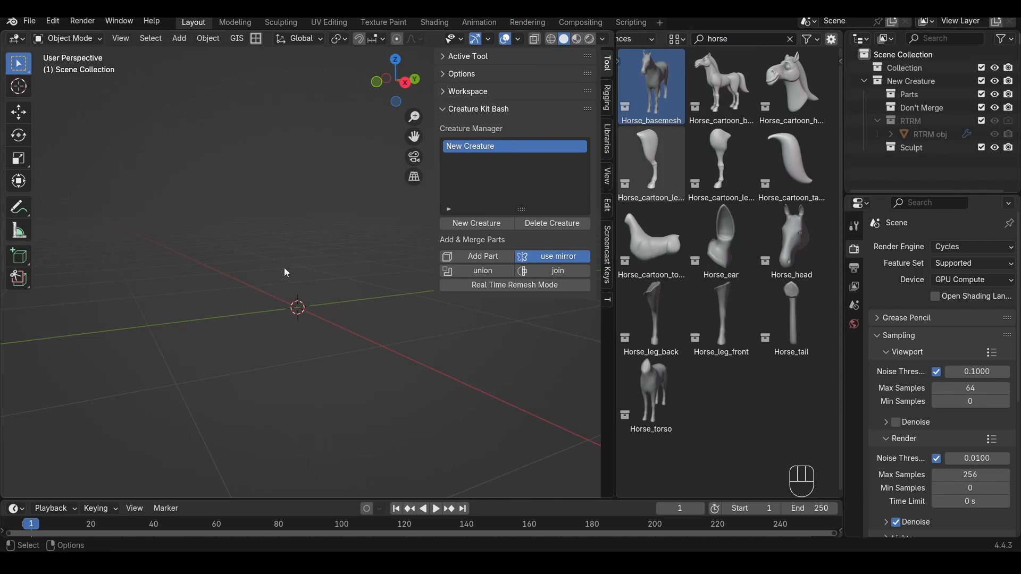
pyautogui.click(473, 254)
pyautogui.keyDown('alt'); pyautogui.middleClick(250, 149); pyautogui.keyUp('alt')
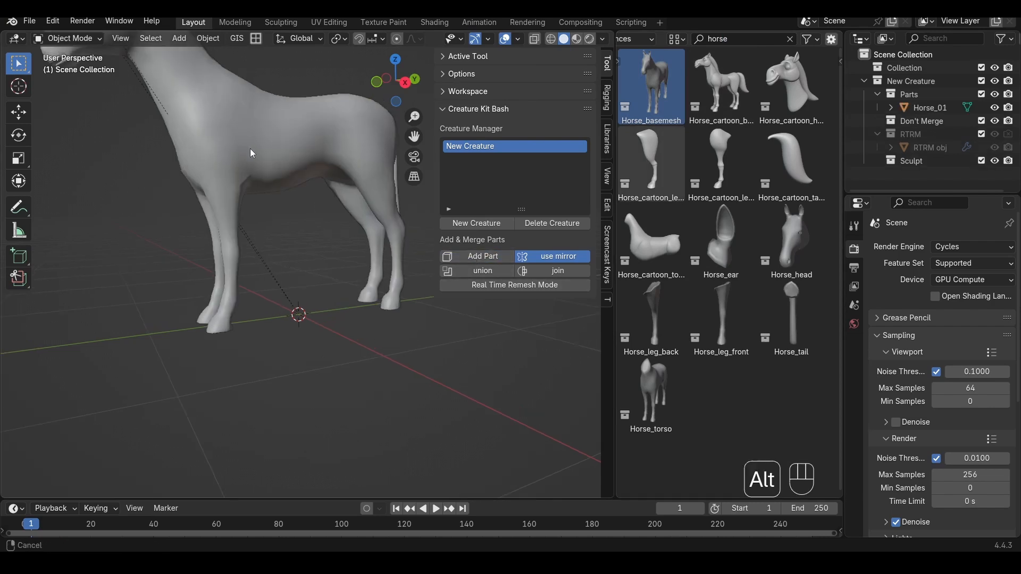
pyautogui.keyDown('alt'); pyautogui.middleClick(287, 209); pyautogui.keyUp('alt')
# Search the assets for "male" and add the male_realistic_basemesh_BS asset as a part with use mirror disabled.
pyautogui.click(729, 37)
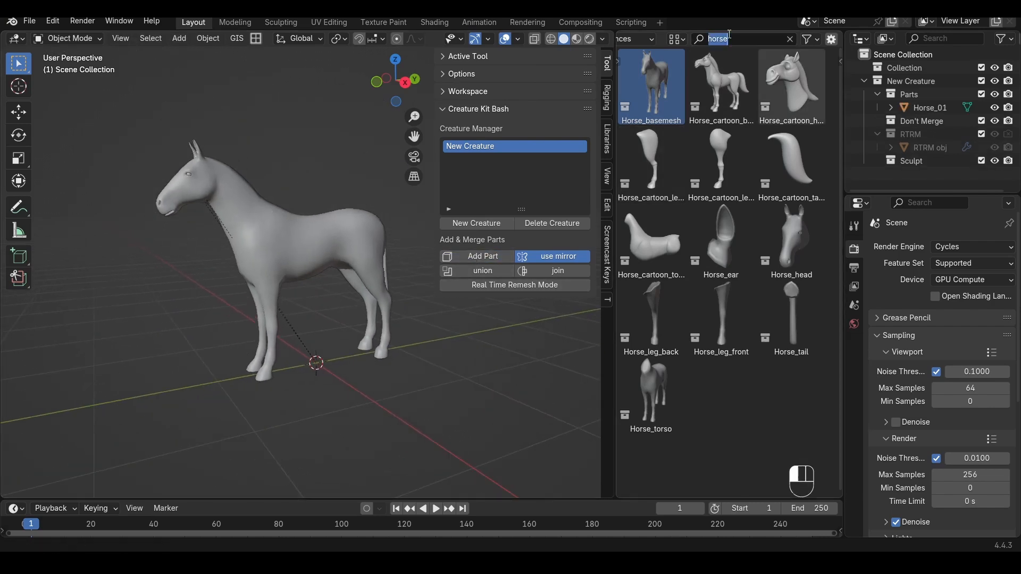
pyautogui.write('male')
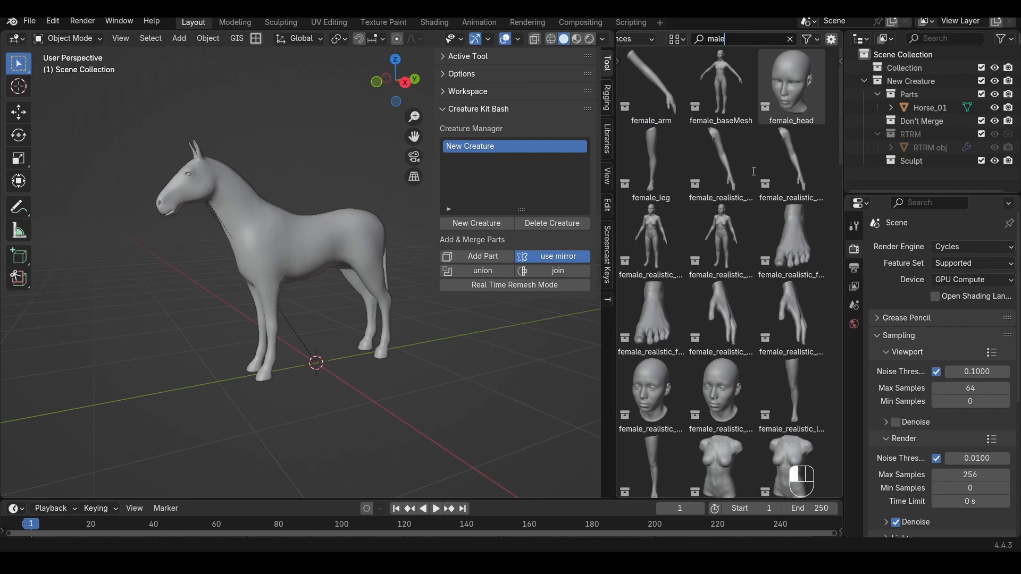
pyautogui.scroll(-15, 745, 201)
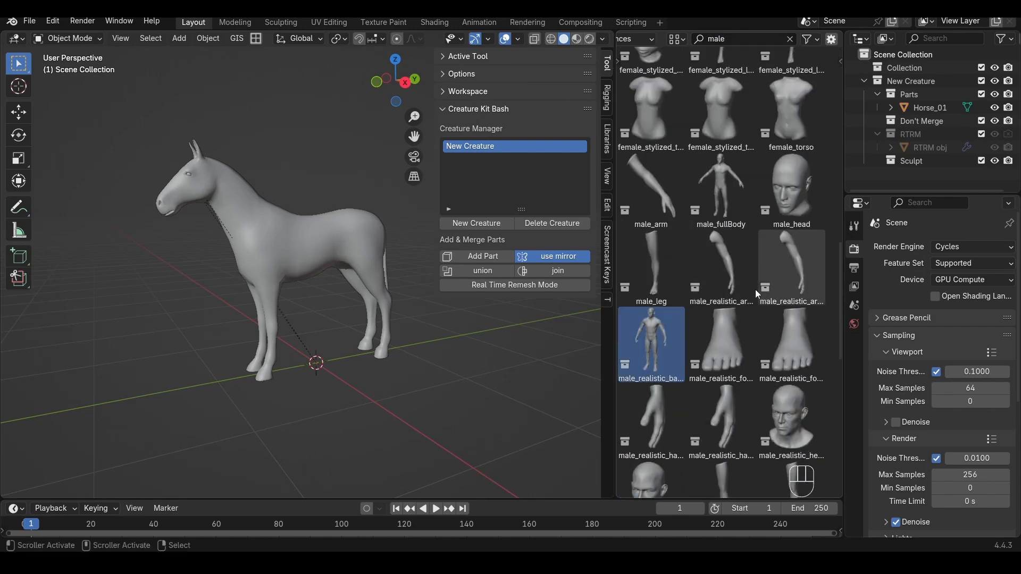
pyautogui.scroll(-2, 756, 295)
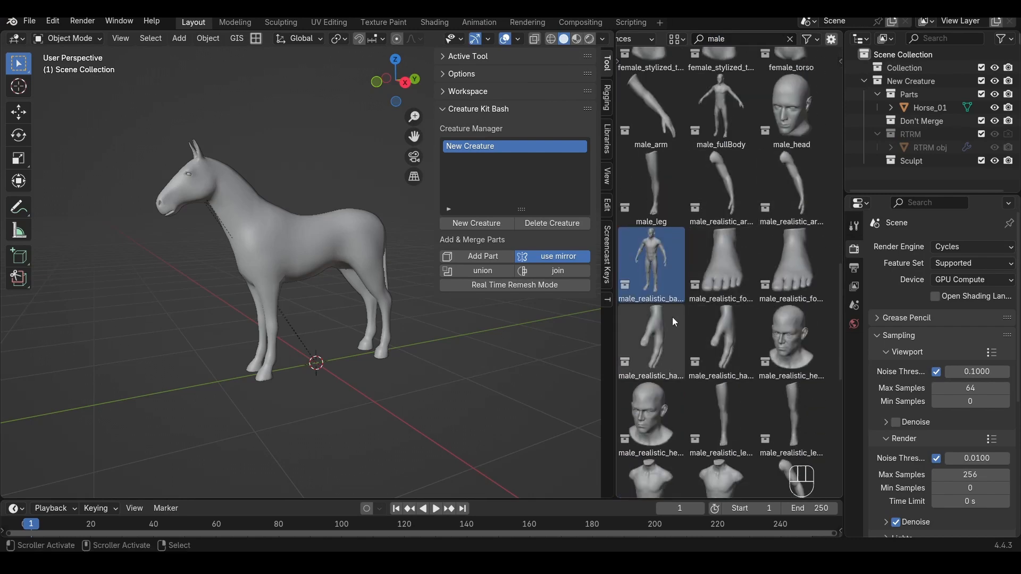
pyautogui.click(556, 258)
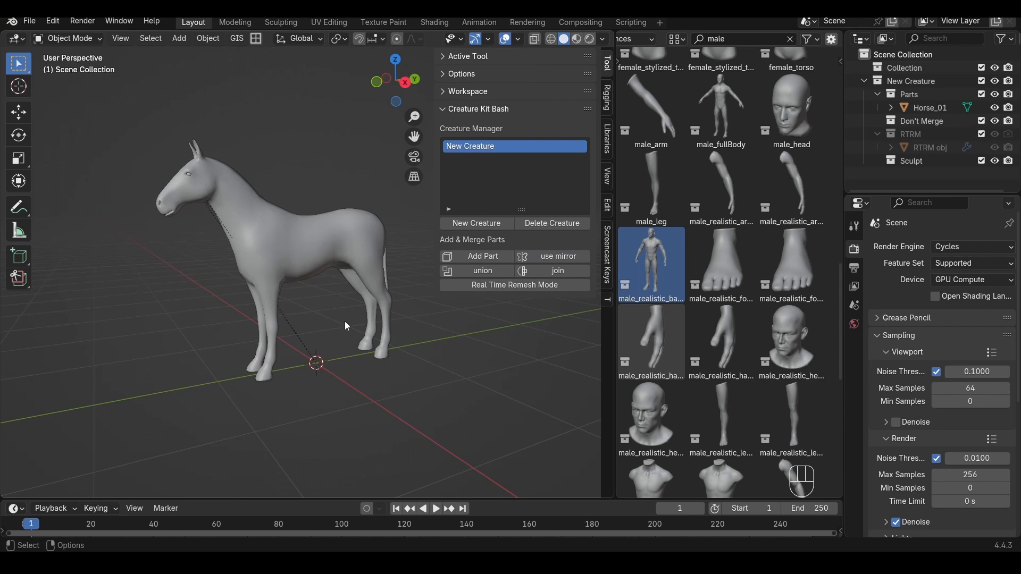
pyautogui.click(484, 259)
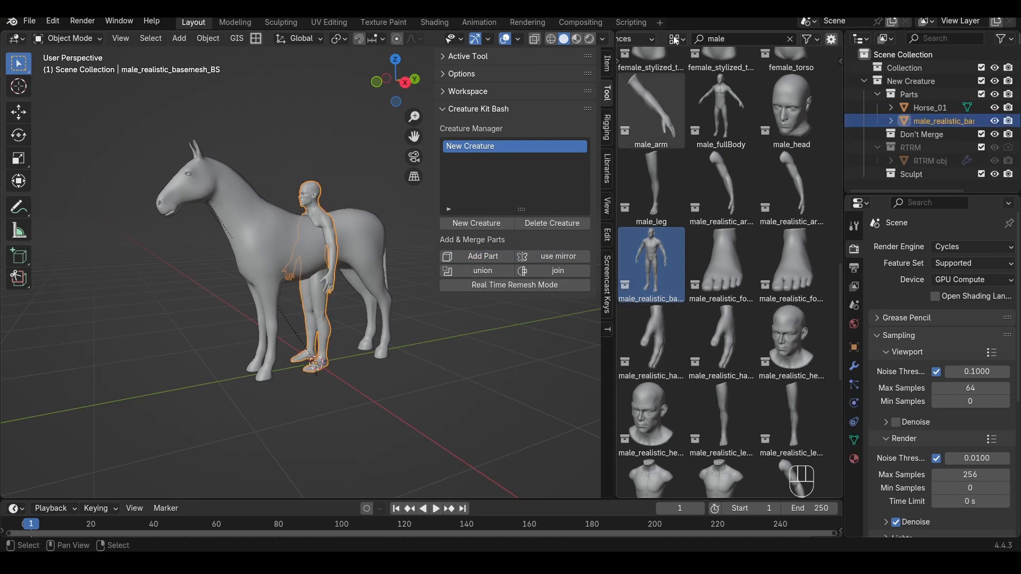
# Expand the 3D viewport over the asset library and switch to the right orthographic view.
pyautogui.moveTo(613, 37); pyautogui.dragTo(659, 43)
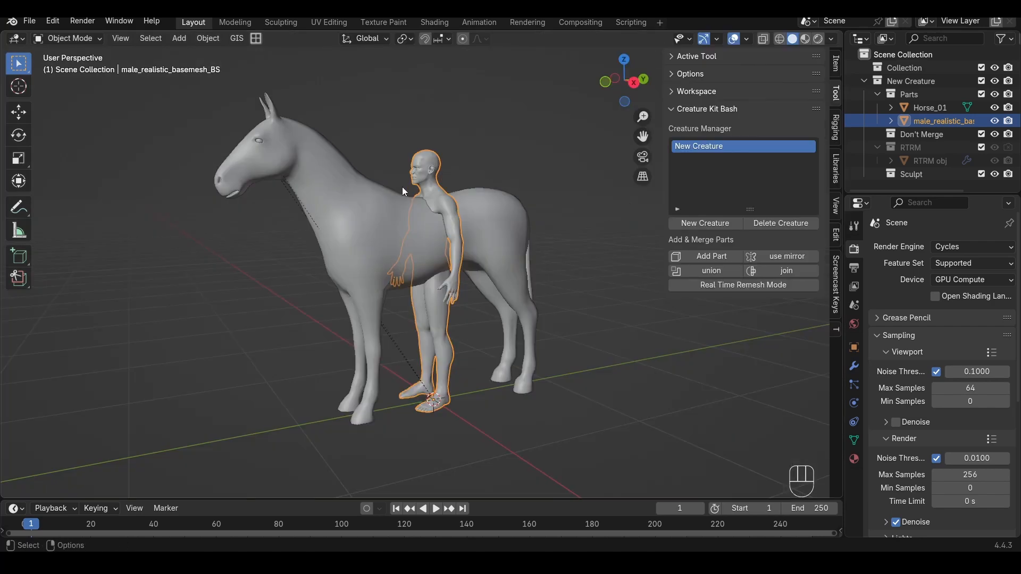
pyautogui.press('q')
pyautogui.click(473, 198)
pyautogui.keyDown('alt'); pyautogui.moveTo(473, 199); pyautogui.dragTo(507, 218, button='middle'); pyautogui.keyUp('alt')
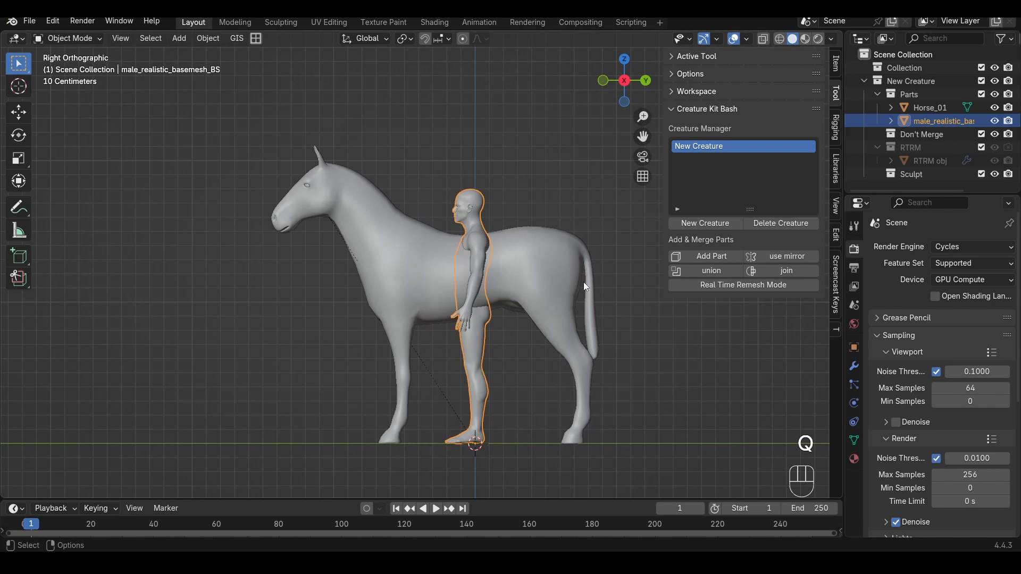
# Move the male base mesh up to the horse's chest and scale it up slightly so its torso overlaps the neck.
pyautogui.press('g')
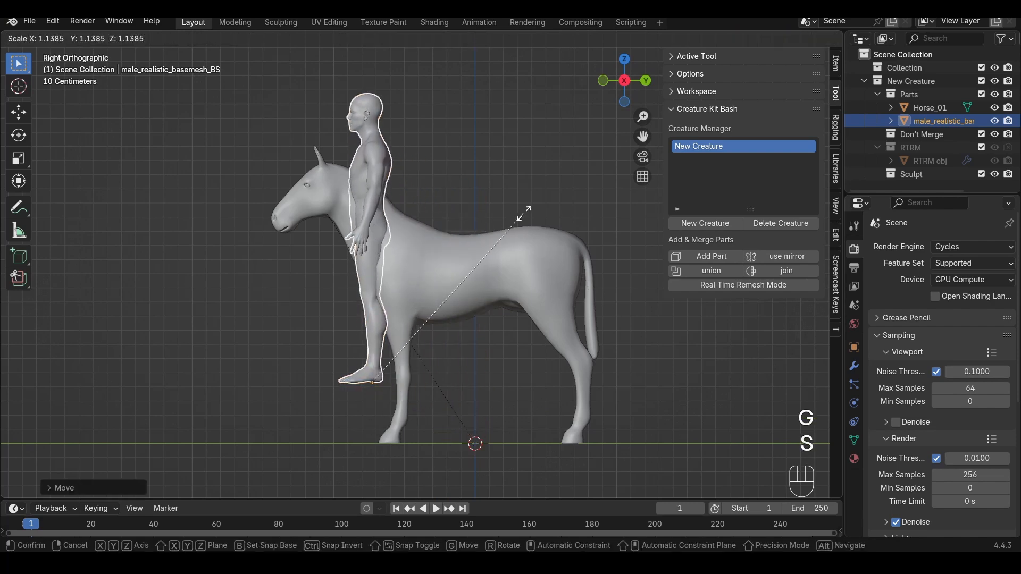
pyautogui.click(552, 218)
pyautogui.press('g')
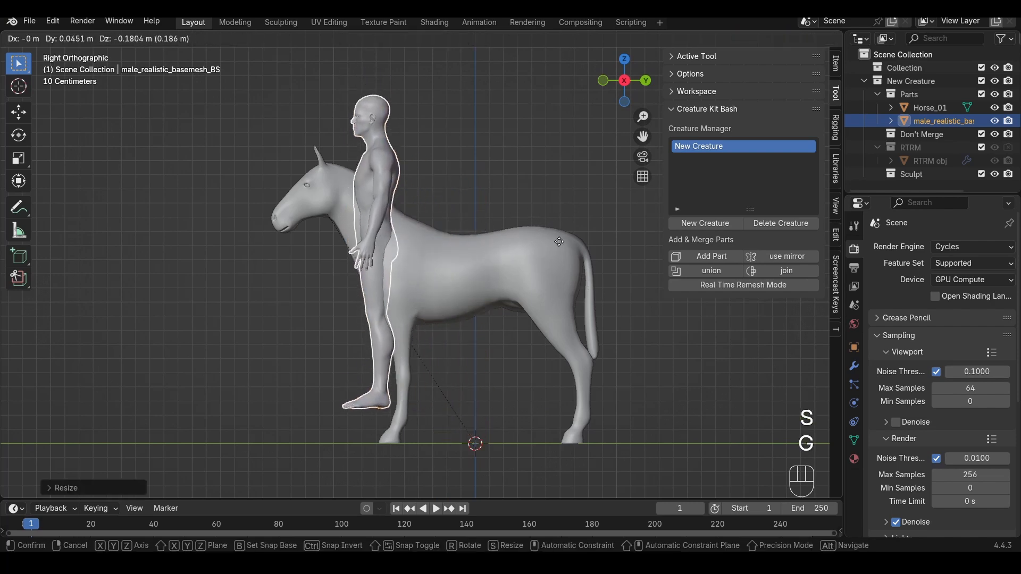
pyautogui.press('g')
pyautogui.click(568, 248)
pyautogui.press('s')
pyautogui.click(568, 248)
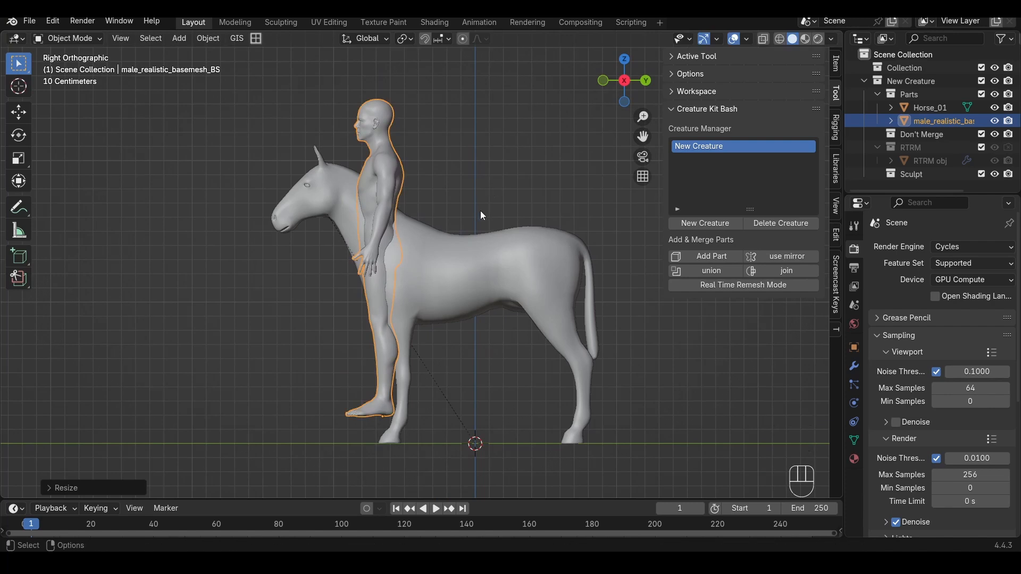
# Isolate the horse in local view and cut off its head and upper neck with Lasso Trim in Sculpt Mode.
pyautogui.click(462, 277)
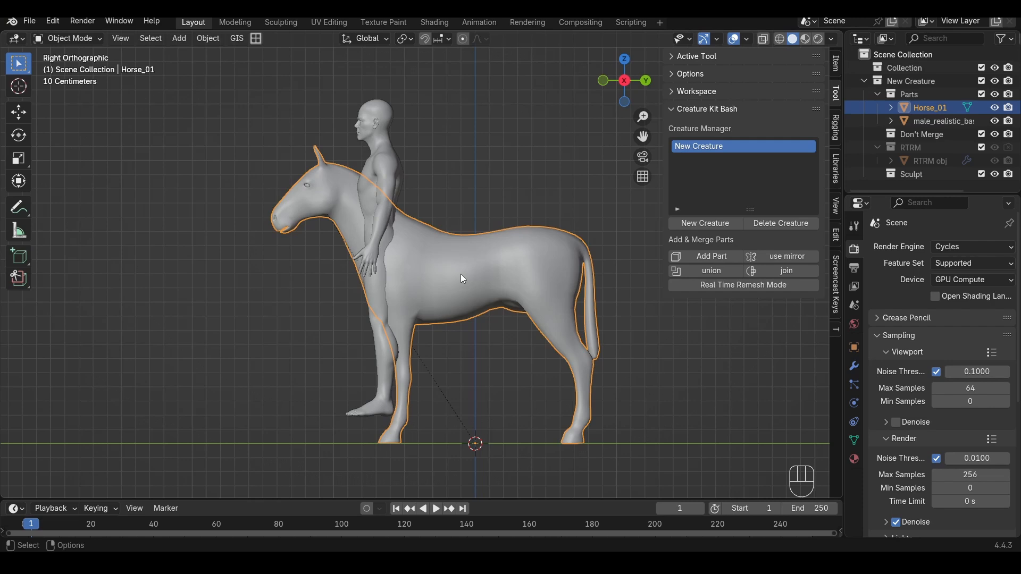
pyautogui.press('KP_Divide')
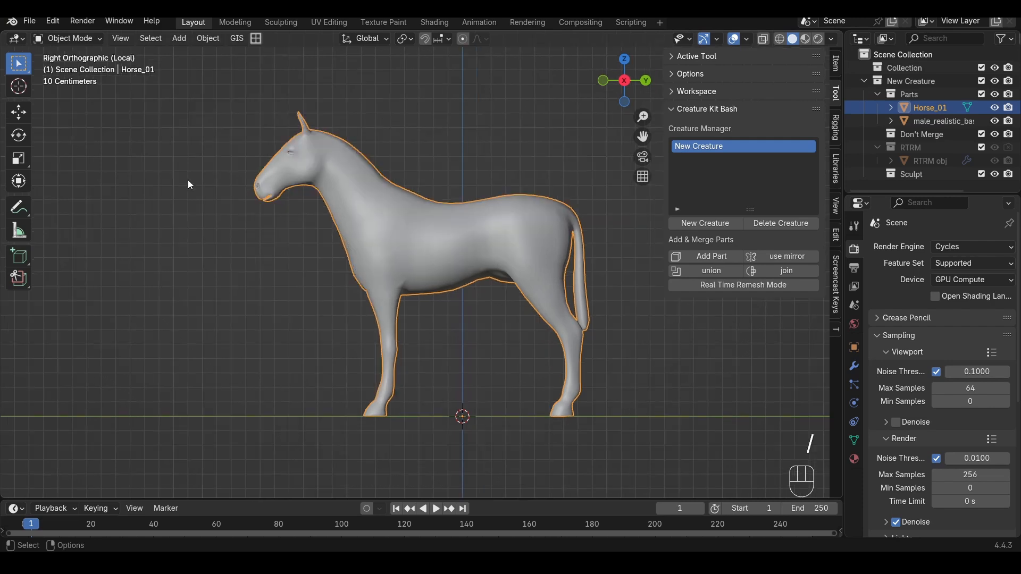
pyautogui.press('Tab')
pyautogui.click(191, 254)
pyautogui.click(21, 227)
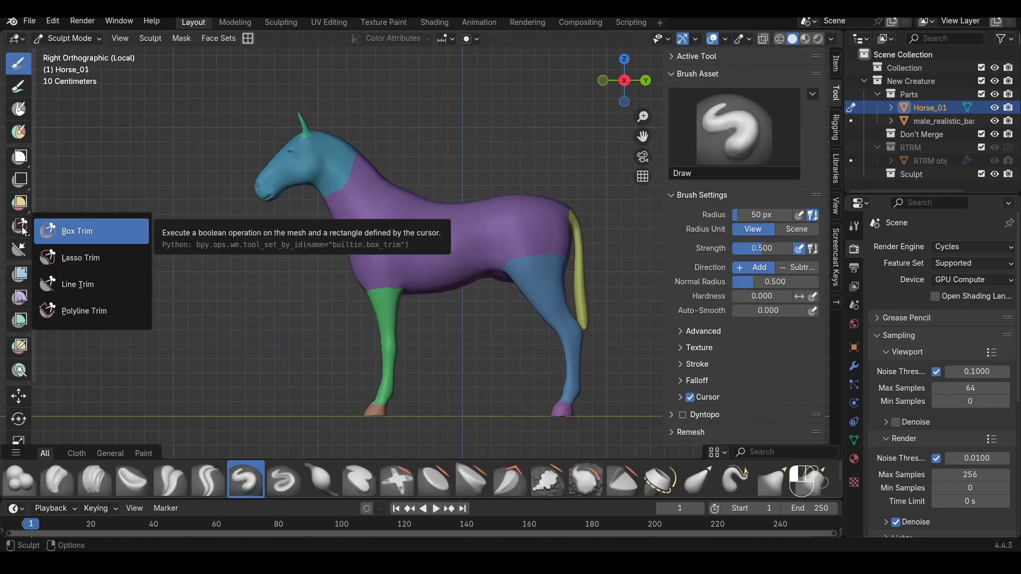
pyautogui.click(82, 257)
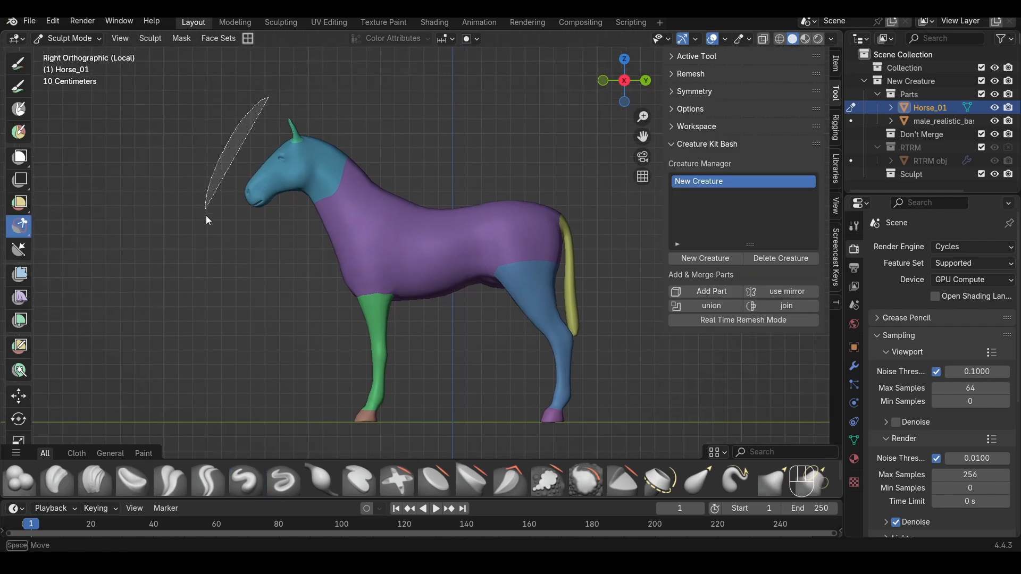
pyautogui.moveTo(206, 216)
pyautogui.mouseDown()
pyautogui.moveTo(271, 253)
pyautogui.moveTo(312, 60)
pyautogui.moveTo(365, 164)
pyautogui.mouseUp()
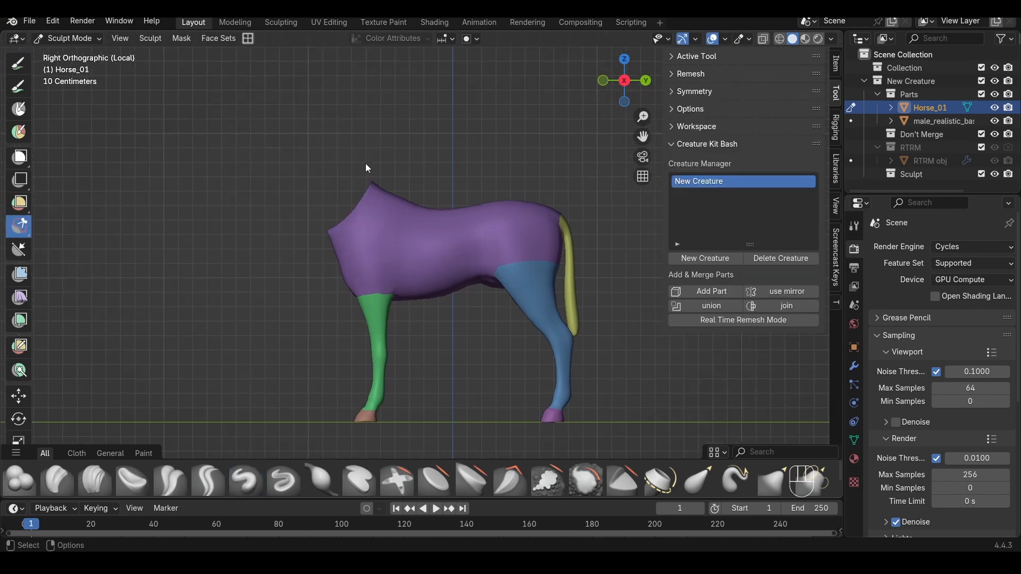
# Return to Object Mode, leave local view and delete the horse's leftover eye objects.
pyautogui.press('Tab')
pyautogui.press('/')
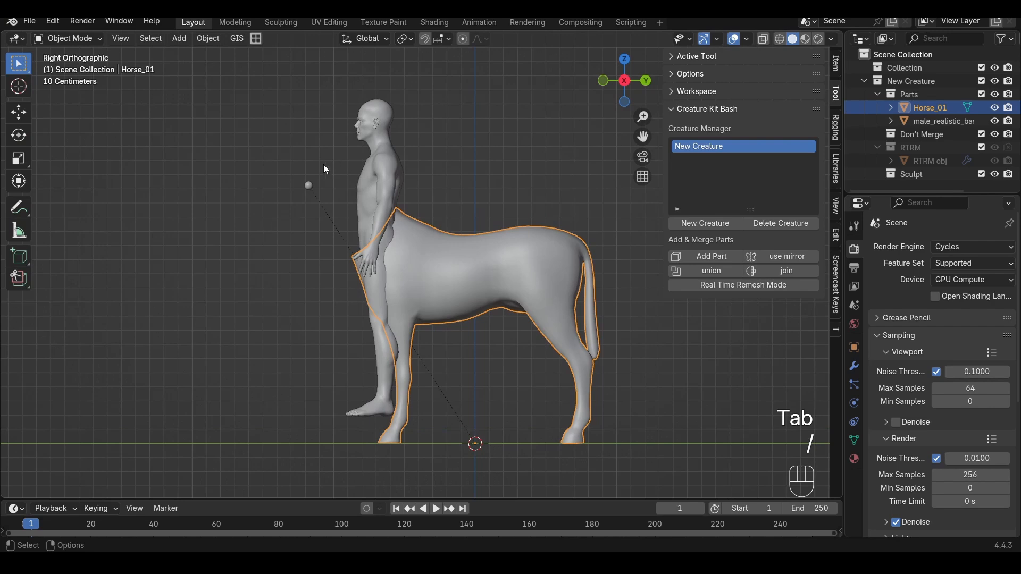
pyautogui.moveTo(241, 147); pyautogui.dragTo(330, 221)
pyautogui.press('Delete')
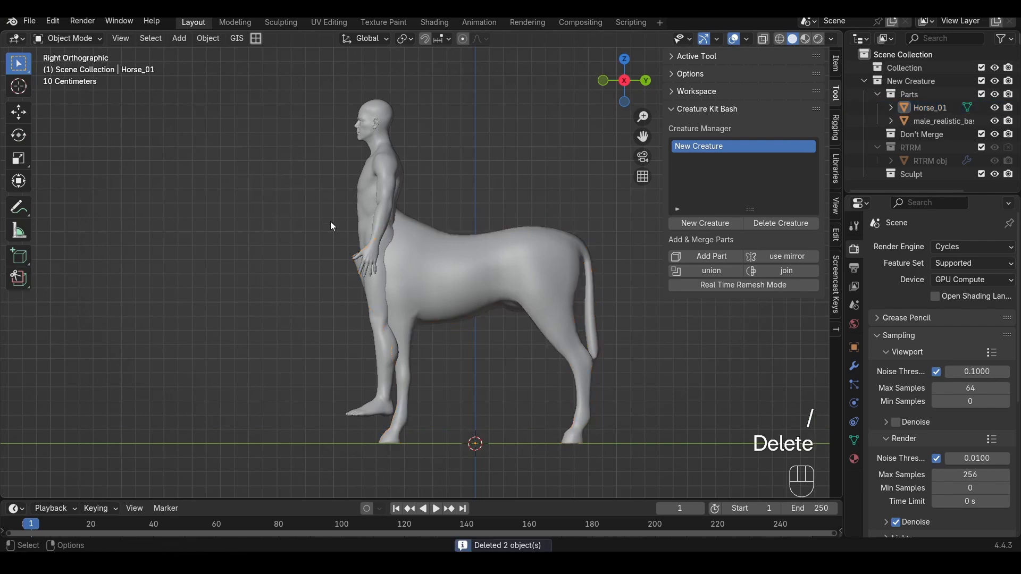
# Trim away the male figure's hips and legs below the waist with Lasso Trim in Sculpt Mode, then return to Object Mode.
pyautogui.click(373, 167)
pyautogui.press('Tab')
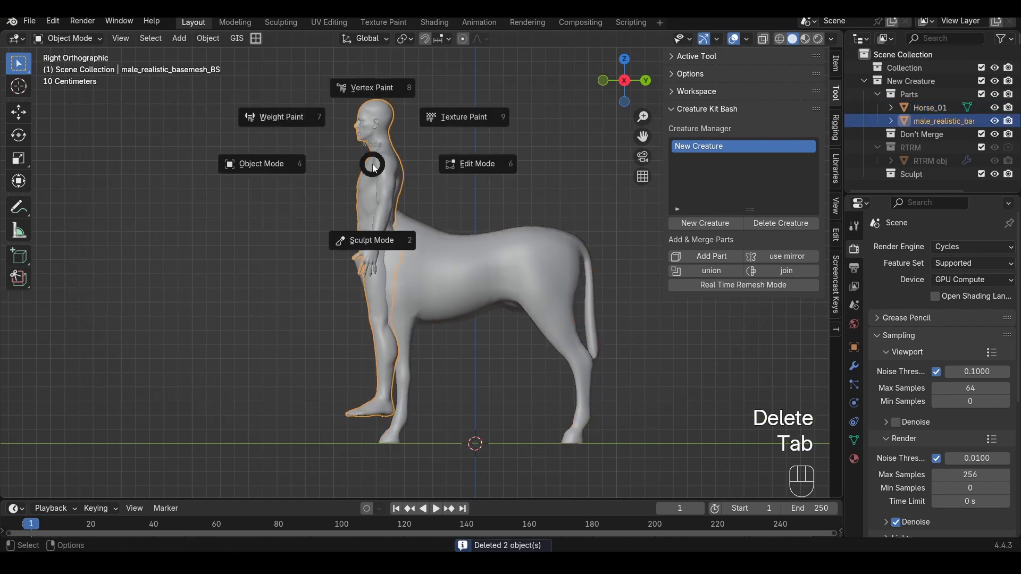
pyautogui.click(400, 224)
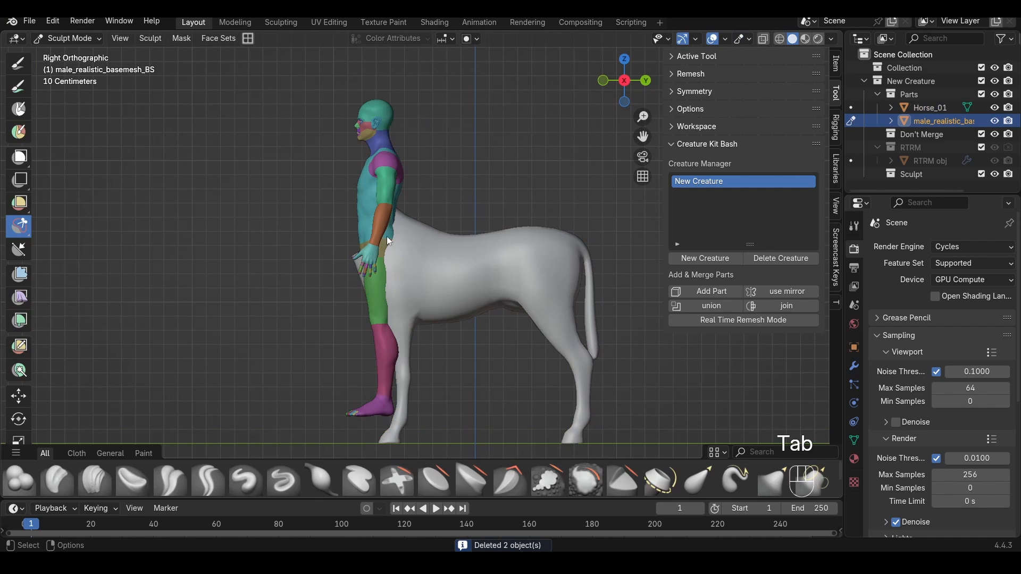
pyautogui.moveTo(420, 240); pyautogui.dragTo(406, 250, button='middle')
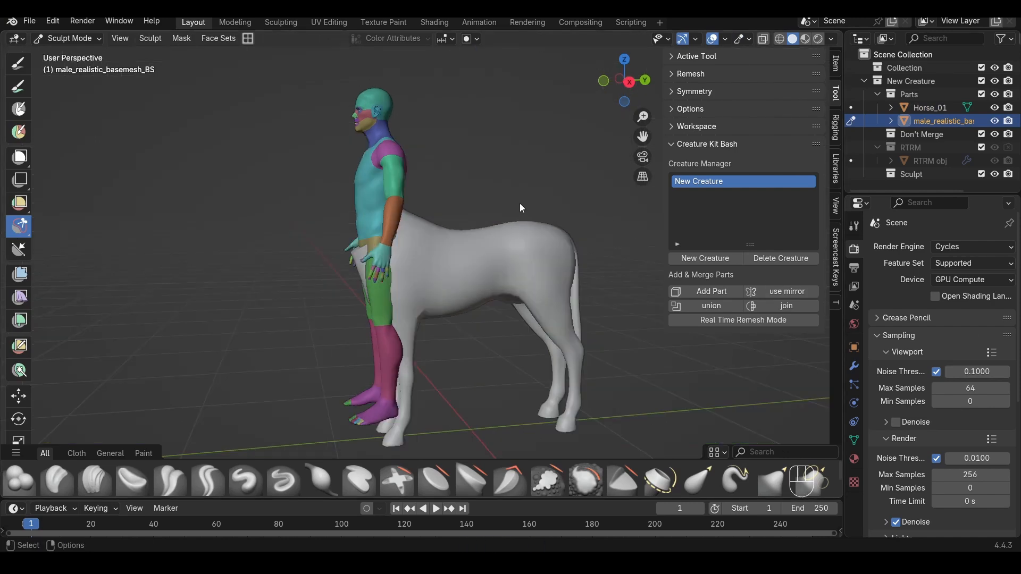
pyautogui.keyDown('alt'); pyautogui.moveTo(385, 240); pyautogui.dragTo(446, 205); pyautogui.keyUp('alt')
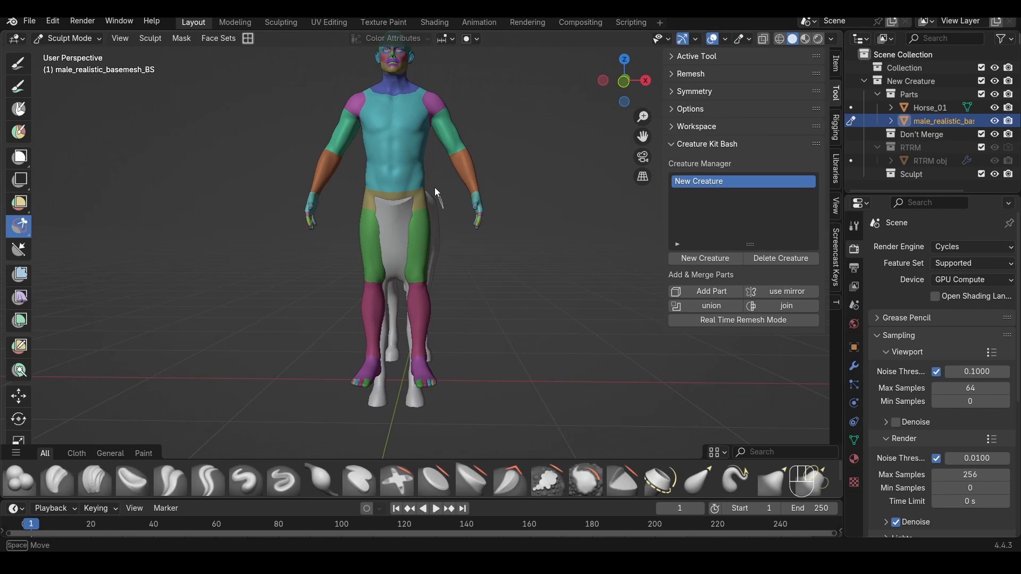
pyautogui.hotkey('ctrl', 'z')
pyautogui.moveTo(440, 200)
pyautogui.mouseDown()
pyautogui.moveTo(395, 183)
pyautogui.moveTo(340, 329)
pyautogui.moveTo(474, 421)
pyautogui.moveTo(242, 286)
pyautogui.moveTo(376, 183)
pyautogui.moveTo(422, 228)
pyautogui.mouseUp()
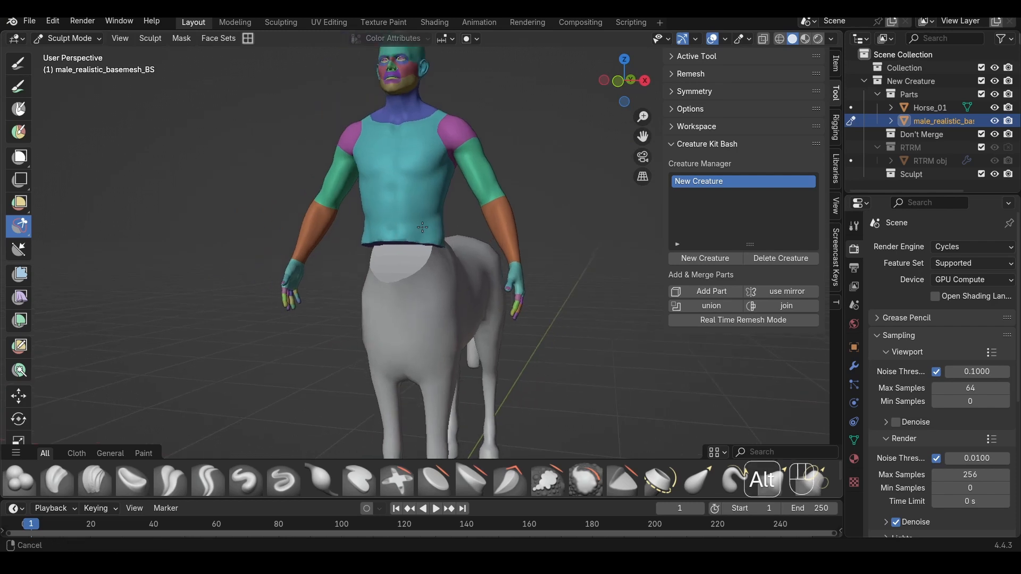
pyautogui.press('Tab')
# Scale the male torso down slightly so its waist fits the horse's neck opening, and check the fit from front and side.
pyautogui.moveTo(432, 286)
pyautogui.keyDown('alt'); pyautogui.mouseDown()
pyautogui.moveTo(435, 273)
pyautogui.moveTo(446, 288)
pyautogui.moveTo(525, 253)
pyautogui.mouseUp(); pyautogui.keyUp('alt')
pyautogui.press('s')
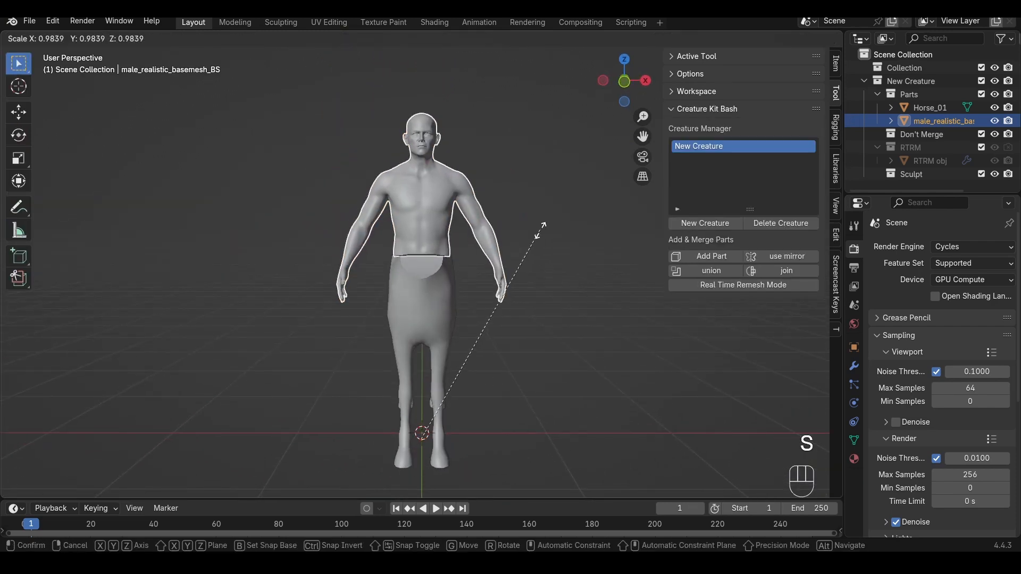
pyautogui.click(540, 231)
pyautogui.press('q')
pyautogui.scroll(3, 464, 267)
pyautogui.scroll(-2, 473, 270)
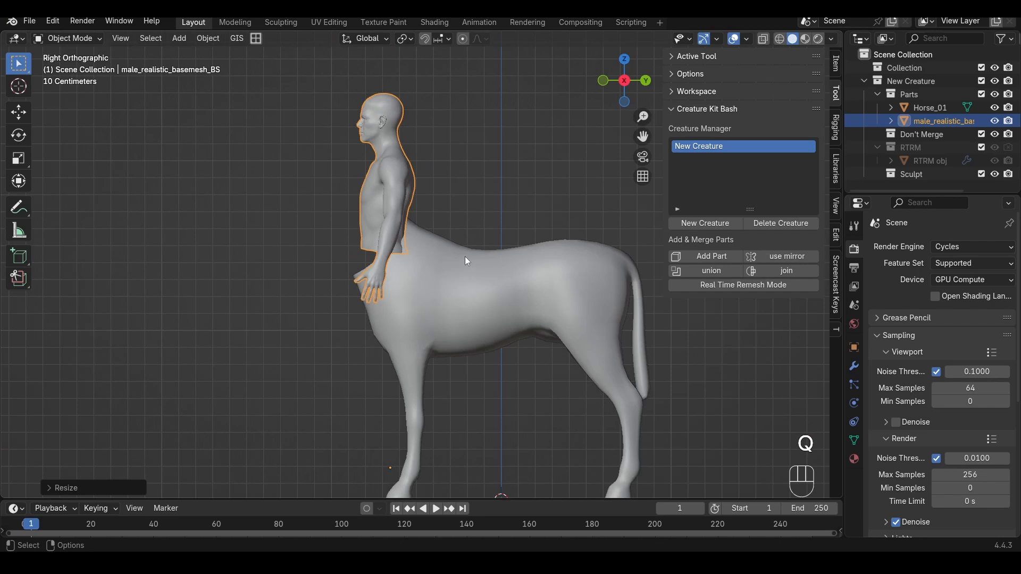
# Put the horse body into Sculpt Mode and set up the Grab brush with a radius of about 235 px.
pyautogui.click(465, 256)
pyautogui.press('Tab')
pyautogui.click(473, 328)
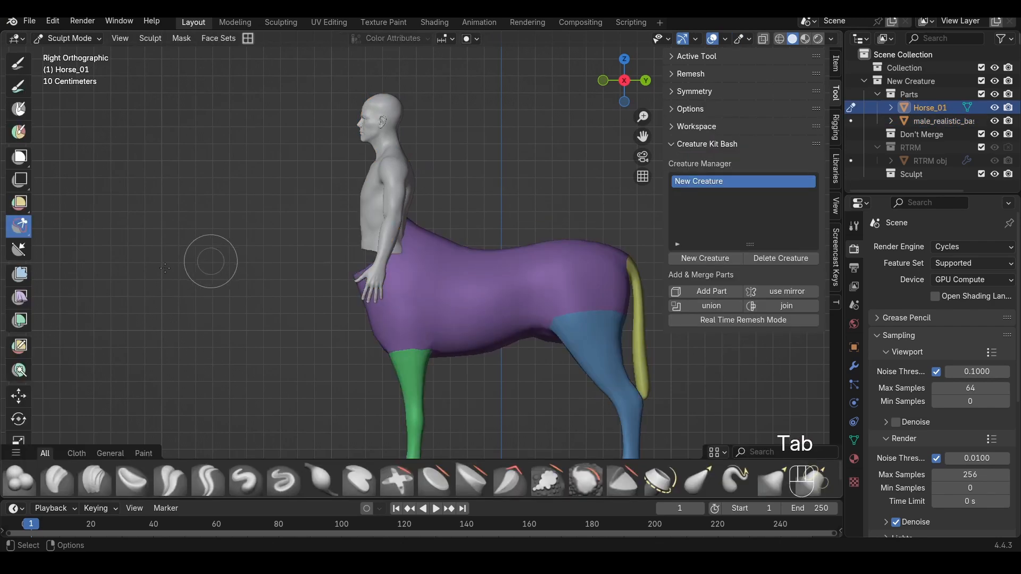
pyautogui.press('g')
pyautogui.press('f')
pyautogui.click(373, 263)
pyautogui.keyDown('alt'); pyautogui.moveTo(371, 263); pyautogui.dragTo(458, 273); pyautogui.keyUp('alt')
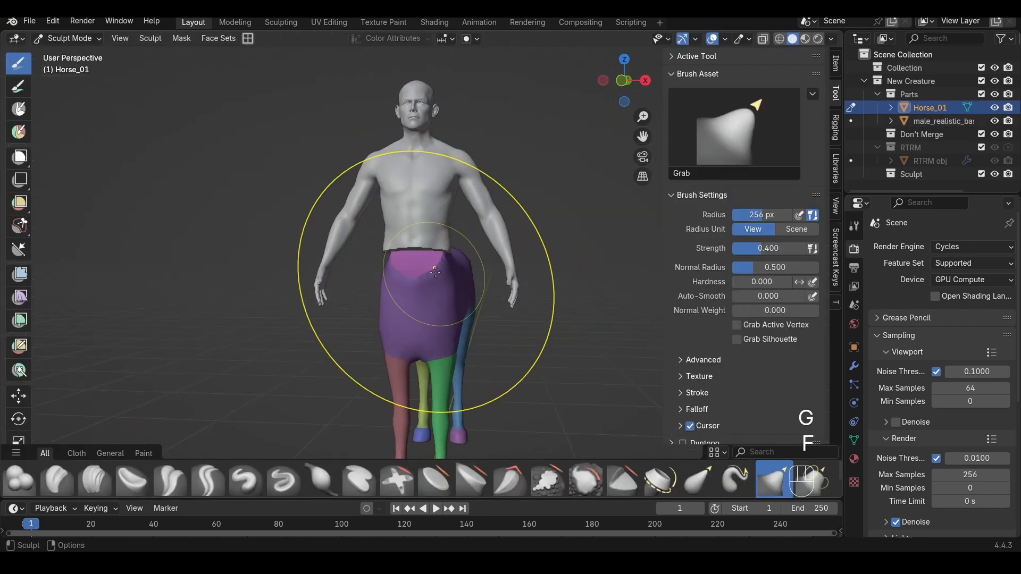
pyautogui.press('f')
pyautogui.click(429, 269)
# Adjust the mirror symmetry setting for sculpting the horse.
pyautogui.scroll(-5, 735, 381)
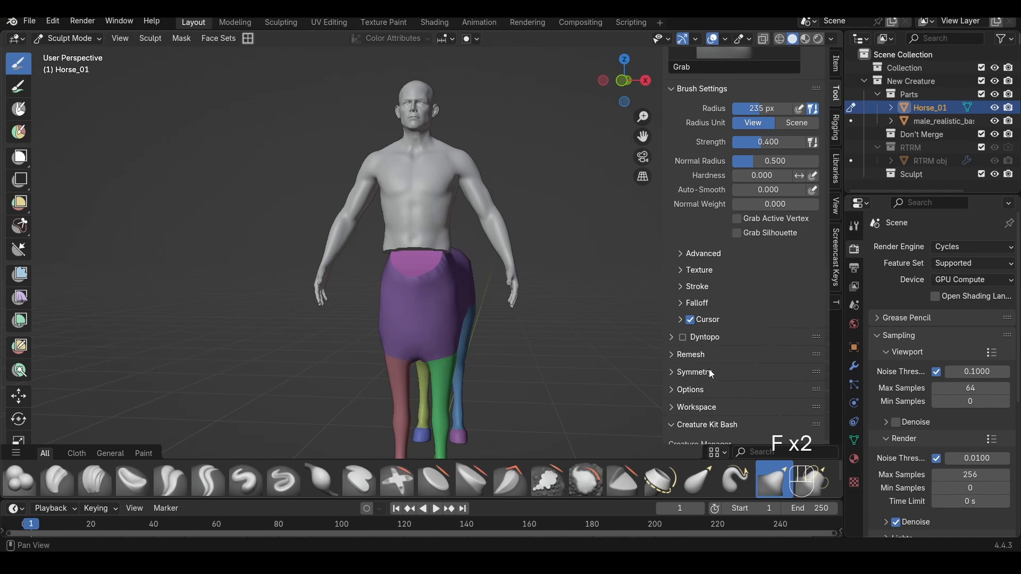
pyautogui.click(709, 371)
pyautogui.click(752, 392)
pyautogui.click(698, 371)
pyautogui.scroll(2, 455, 279)
# Reshape the horse's neck stump with the Grab brush at varying sizes so it meets the torso's waist from every side.
pyautogui.keyDown('alt'); pyautogui.moveTo(452, 274); pyautogui.dragTo(475, 252); pyautogui.keyUp('alt')
pyautogui.press('f')
pyautogui.click(466, 258)
pyautogui.keyDown('alt'); pyautogui.moveTo(483, 250); pyautogui.dragTo(396, 269); pyautogui.keyUp('alt')
pyautogui.scroll(2, 426, 266)
pyautogui.moveTo(396, 269)
pyautogui.keyDown('alt'); pyautogui.keyDown('shift'); pyautogui.mouseDown()
pyautogui.moveTo(468, 263)
pyautogui.moveTo(477, 194)
pyautogui.moveTo(399, 242)
pyautogui.moveTo(446, 270)
pyautogui.moveTo(532, 267)
pyautogui.moveTo(554, 242)
pyautogui.mouseUp(); pyautogui.keyUp('shift'); pyautogui.keyUp('alt')
pyautogui.press('f')
pyautogui.click(477, 272)
pyautogui.press('f')
pyautogui.click(480, 272)
pyautogui.press('f')
pyautogui.press('f')
pyautogui.click(418, 261)
pyautogui.moveTo(553, 243)
pyautogui.keyDown('alt'); pyautogui.mouseDown()
pyautogui.moveTo(512, 242)
pyautogui.moveTo(513, 231)
pyautogui.mouseUp(); pyautogui.keyUp('alt')
pyautogui.keyDown('alt'); pyautogui.keyDown('shift'); pyautogui.moveTo(514, 231); pyautogui.dragTo(446, 230); pyautogui.keyUp('shift'); pyautogui.keyUp('alt')
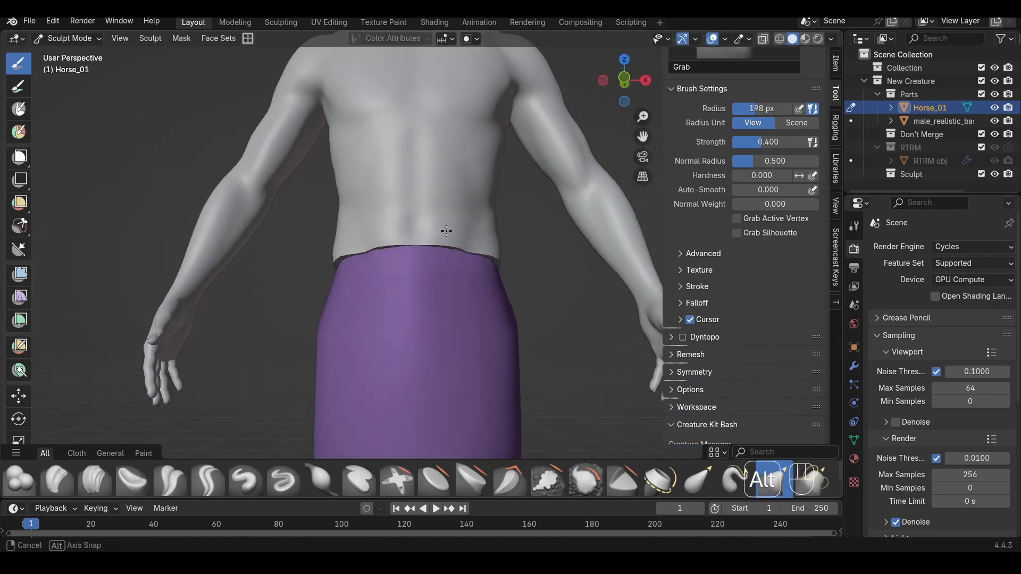
# Refine the horse's neck edge at the waist with the Grab brush, undo the last stroke, and return to Object Mode with nothing selected.
pyautogui.press('f')
pyautogui.click(495, 260)
pyautogui.moveTo(497, 265)
pyautogui.mouseDown()
pyautogui.moveTo(452, 263)
pyautogui.moveTo(457, 239)
pyautogui.mouseUp()
pyautogui.press('f')
pyautogui.click(356, 255)
pyautogui.hotkey('ctrl', 'z')
pyautogui.moveTo(462, 227)
pyautogui.mouseDown()
pyautogui.moveTo(555, 240)
pyautogui.moveTo(533, 197)
pyautogui.moveTo(560, 196)
pyautogui.mouseUp()
pyautogui.scroll(-4, 555, 241)
pyautogui.press('Tab')
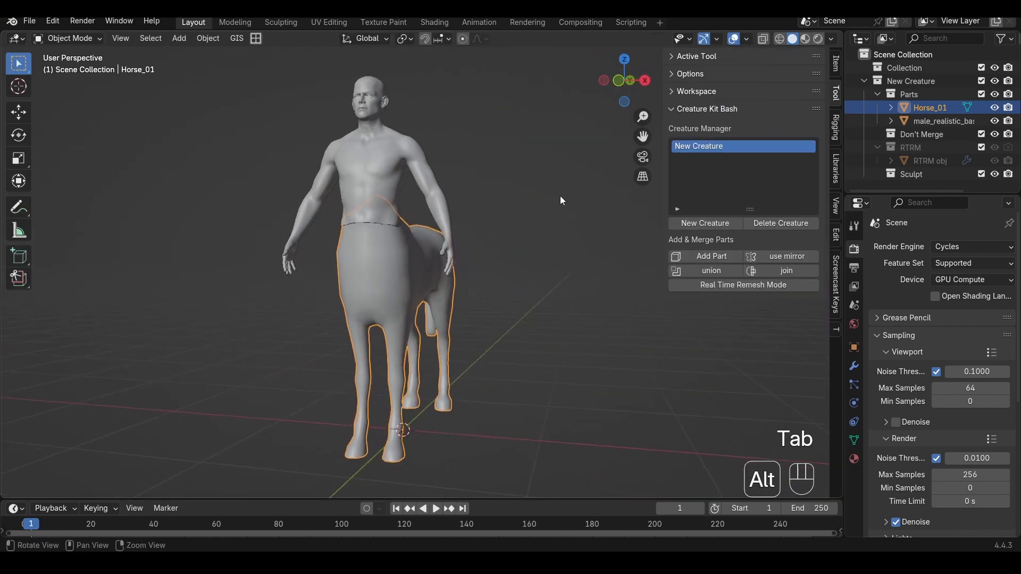
pyautogui.click(544, 263)
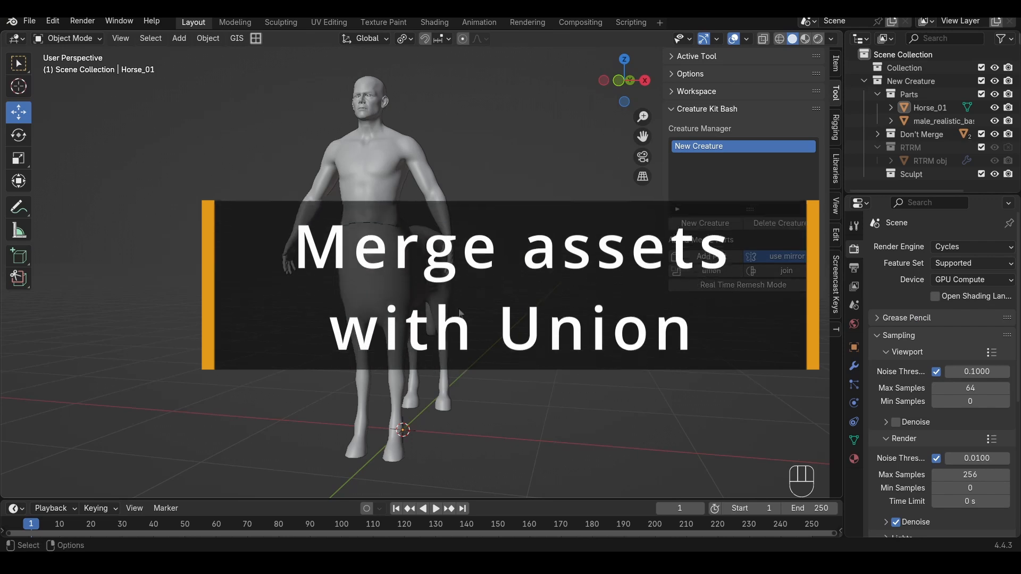
# Turn on the wireframe overlay and compare the mesh density of the male torso and the horse body.
pyautogui.click(746, 39)
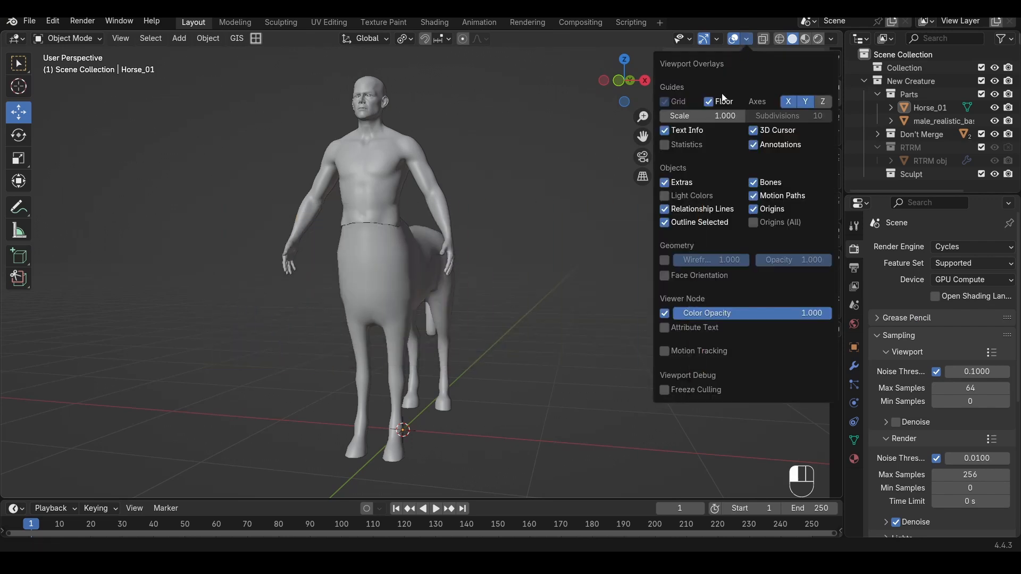
pyautogui.click(664, 260)
pyautogui.moveTo(496, 217)
pyautogui.mouseDown(button='middle')
pyautogui.moveTo(516, 250)
pyautogui.moveTo(508, 218)
pyautogui.mouseUp(button='middle')
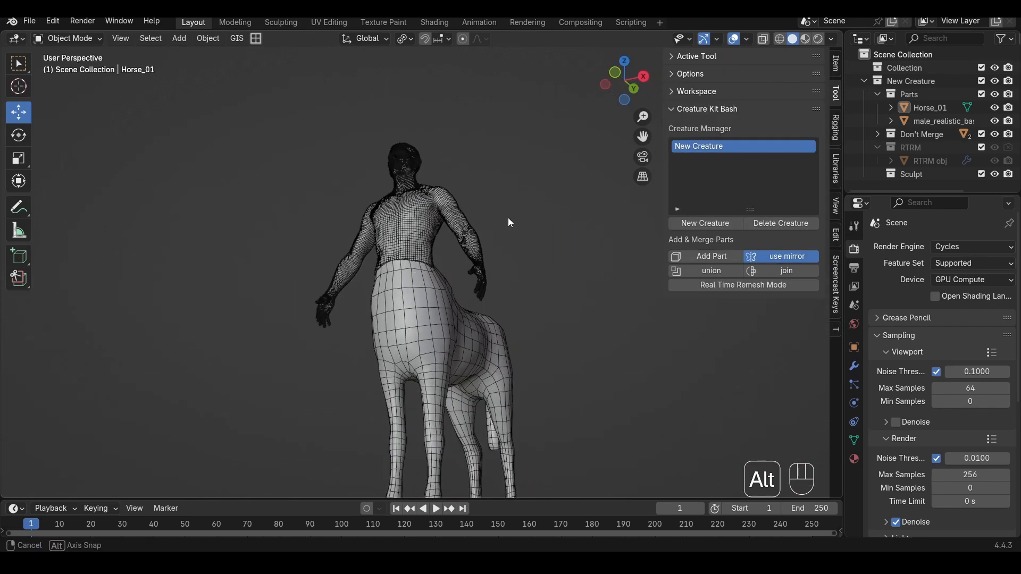
pyautogui.keyDown('alt'); pyautogui.moveTo(508, 218); pyautogui.dragTo(506, 201); pyautogui.keyUp('alt')
pyautogui.scroll(5, 493, 200)
pyautogui.keyDown('alt'); pyautogui.moveTo(426, 218); pyautogui.dragTo(430, 263, button='middle'); pyautogui.keyUp('alt')
# Move the male torso off the horse to inspect the cut faces at the waist, and undo the move.
pyautogui.click(429, 264)
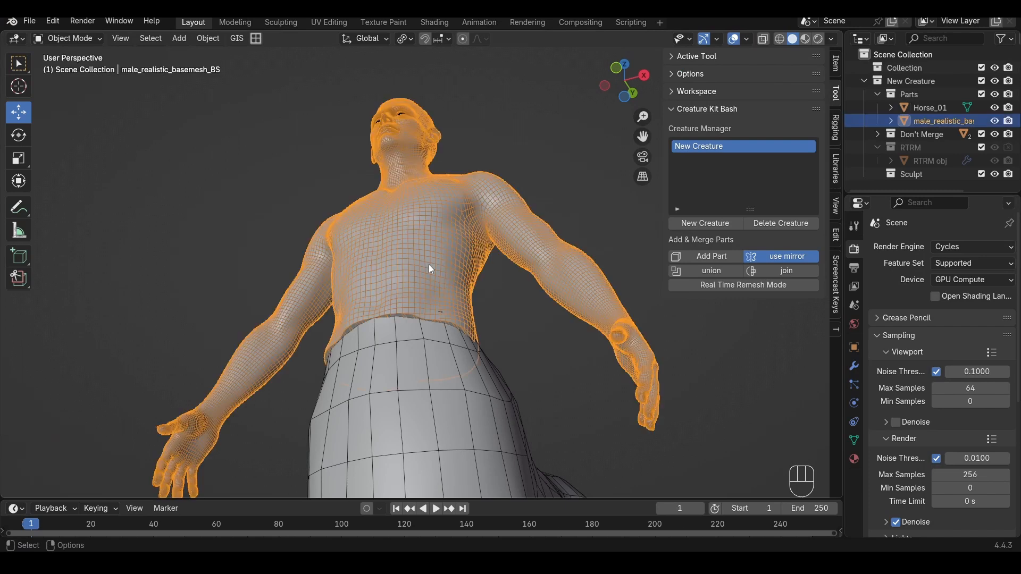
pyautogui.press('g')
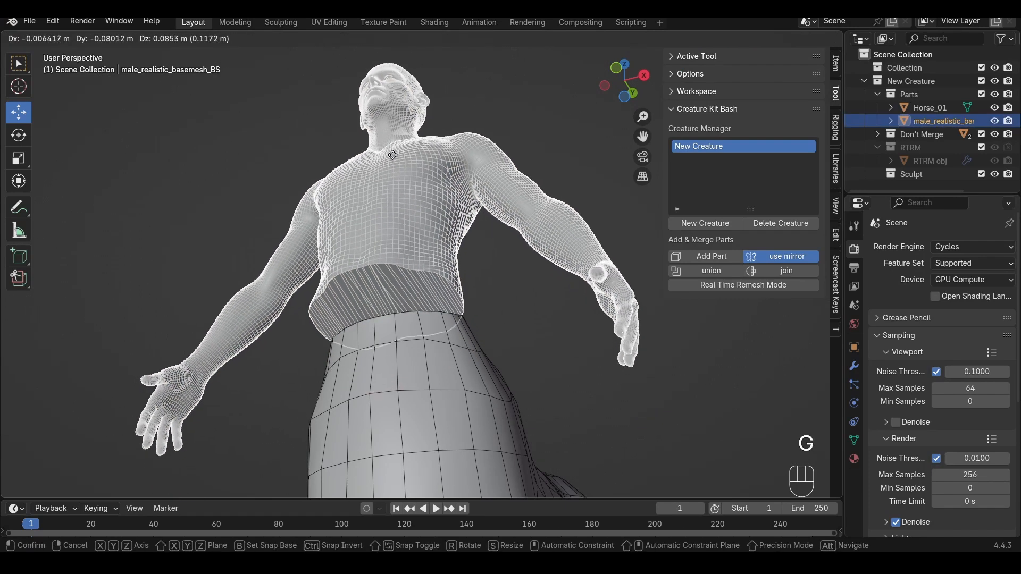
pyautogui.rightClick(388, 199)
pyautogui.press('g')
pyautogui.click(386, 292)
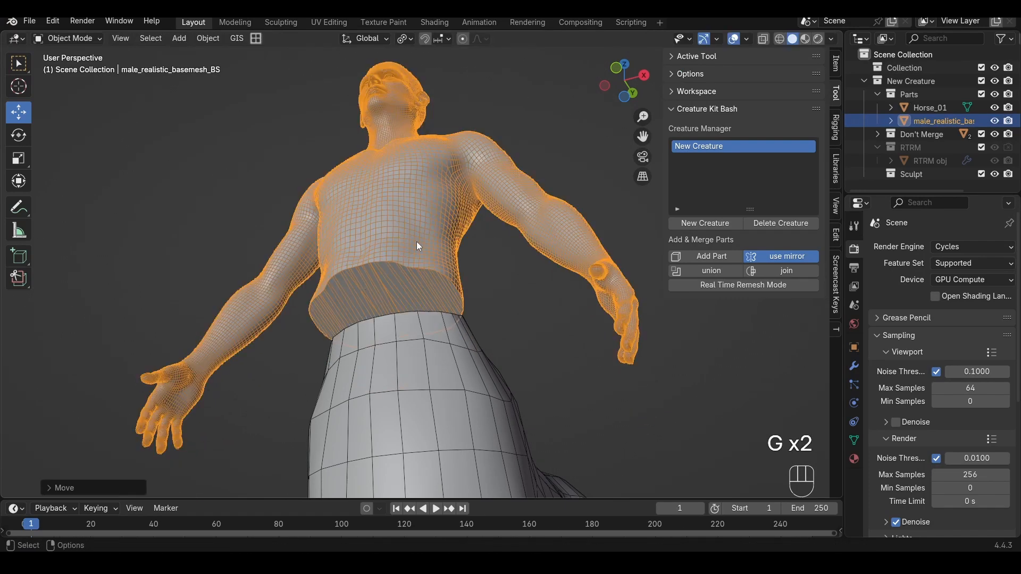
pyautogui.keyDown('alt'); pyautogui.moveTo(418, 246); pyautogui.dragTo(375, 346, button='middle'); pyautogui.keyUp('alt')
pyautogui.scroll(3, 483, 279)
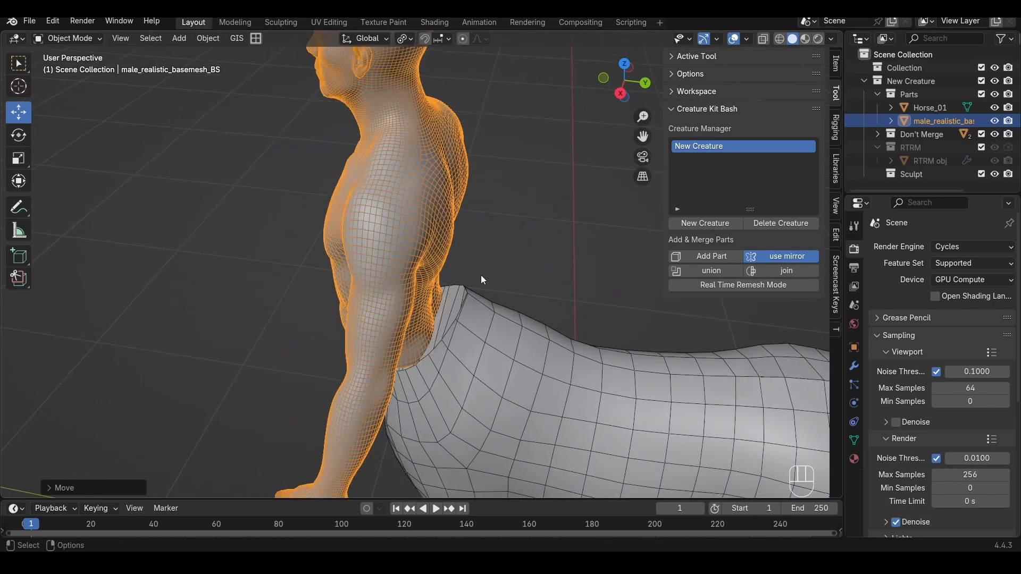
pyautogui.scroll(2, 481, 277)
pyautogui.hotkey('ctrl', 'z')
pyautogui.scroll(-3, 461, 303)
pyautogui.keyDown('alt'); pyautogui.moveTo(445, 322); pyautogui.dragTo(468, 217, button='middle'); pyautogui.keyUp('alt')
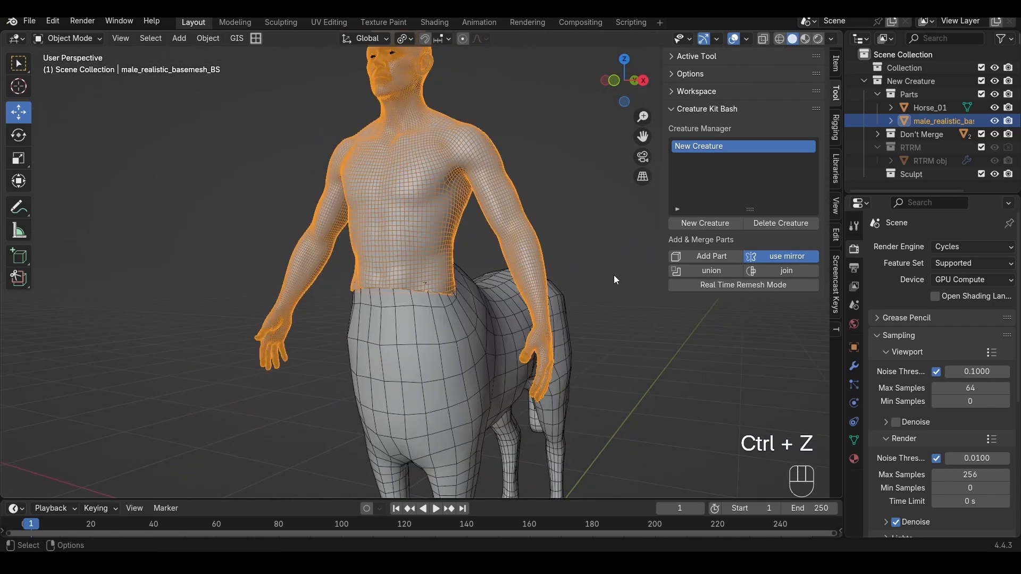
pyautogui.hotkey('ctrl', 'z')
# Merge the horse and male torso into one sculpt mesh with Union and inspect the joined mesh from the inside.
pyautogui.click(683, 277)
pyautogui.scroll(4, 487, 333)
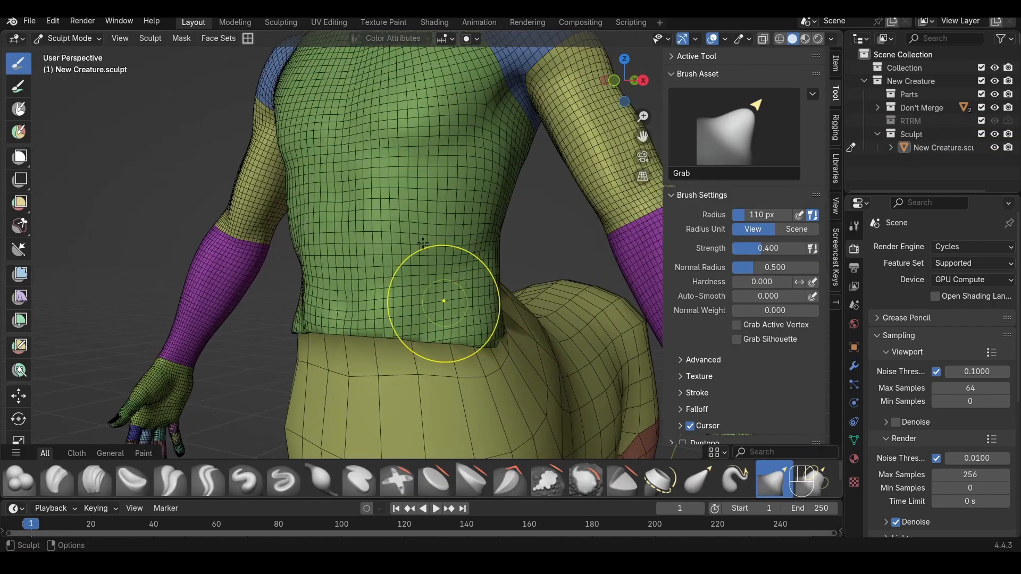
pyautogui.moveTo(455, 330)
pyautogui.keyDown('alt'); pyautogui.mouseDown(button='middle')
pyautogui.moveTo(446, 300)
pyautogui.moveTo(520, 292)
pyautogui.moveTo(383, 283)
pyautogui.moveTo(290, 261)
pyautogui.moveTo(288, 250)
pyautogui.moveTo(341, 242)
pyautogui.moveTo(345, 228)
pyautogui.mouseUp(button='middle'); pyautogui.keyUp('alt')
pyautogui.scroll(3, 337, 269)
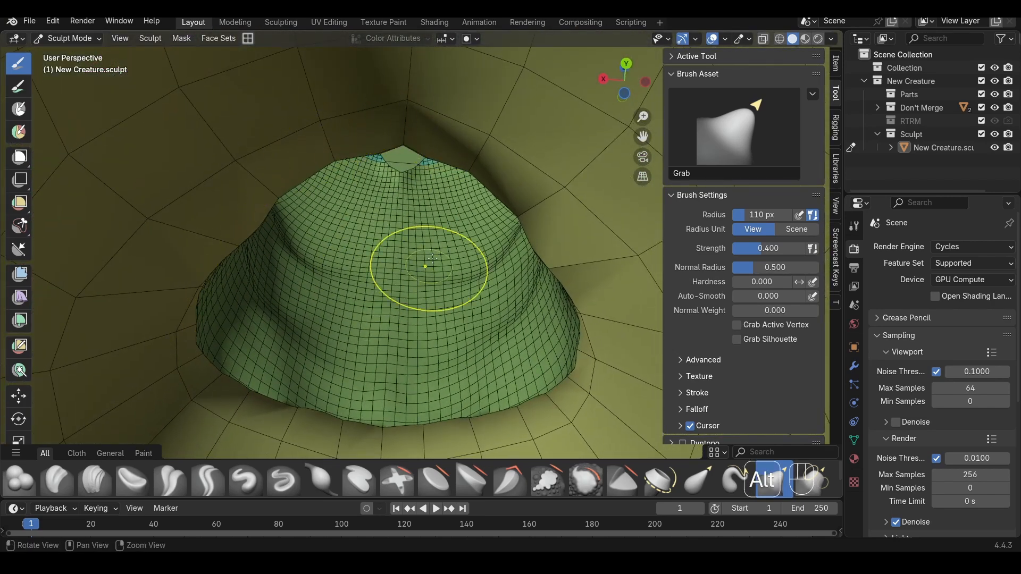
pyautogui.moveTo(417, 255)
pyautogui.keyDown('alt'); pyautogui.mouseDown(button='middle')
pyautogui.moveTo(427, 301)
pyautogui.moveTo(452, 301)
pyautogui.mouseUp(button='middle'); pyautogui.keyUp('alt')
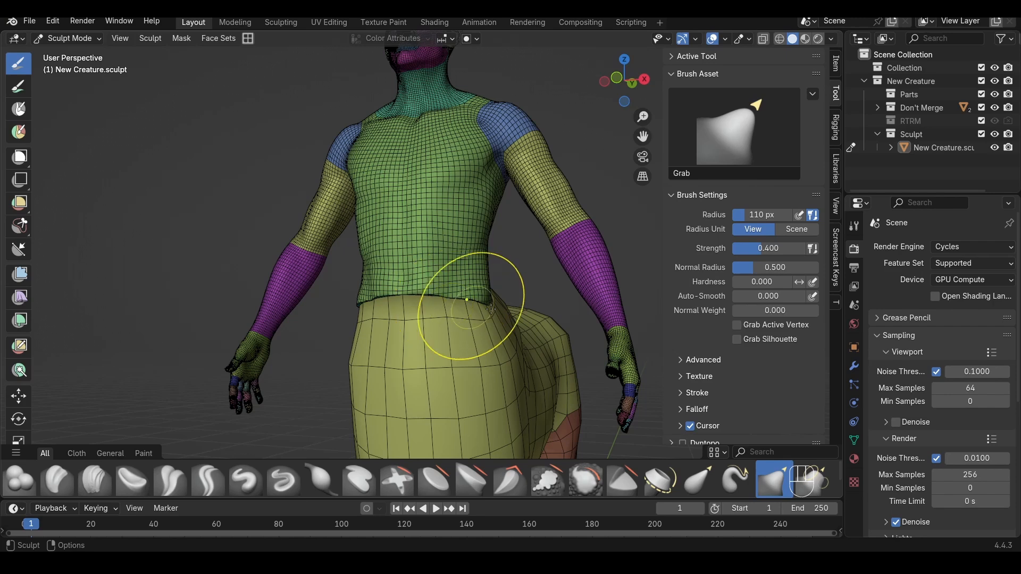
# Set the Grab brush radius to 82 px, check the symmetry settings, and reshape the merged mesh's front waist seam.
pyautogui.moveTo(525, 255)
pyautogui.keyDown('alt'); pyautogui.mouseDown(button='middle')
pyautogui.moveTo(518, 276)
pyautogui.moveTo(513, 259)
pyautogui.mouseUp(button='middle'); pyautogui.keyUp('alt')
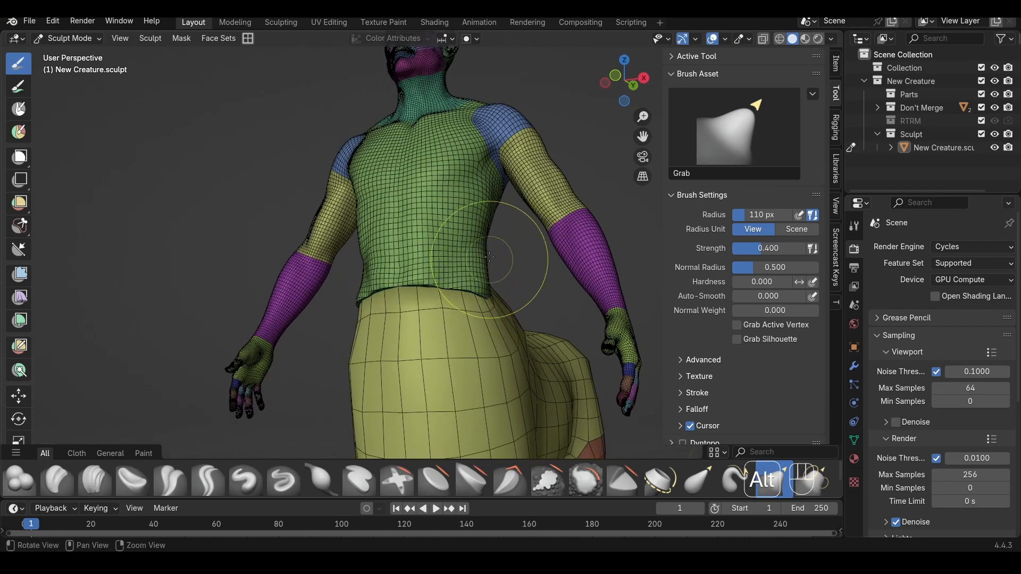
pyautogui.scroll(3, 472, 276)
pyautogui.moveTo(489, 257)
pyautogui.keyDown('alt'); pyautogui.mouseDown()
pyautogui.moveTo(472, 276)
pyautogui.moveTo(424, 292)
pyautogui.moveTo(382, 292)
pyautogui.moveTo(456, 326)
pyautogui.moveTo(475, 310)
pyautogui.mouseUp(); pyautogui.keyUp('alt')
pyautogui.keyDown('alt'); pyautogui.moveTo(479, 190); pyautogui.dragTo(488, 161); pyautogui.keyUp('alt')
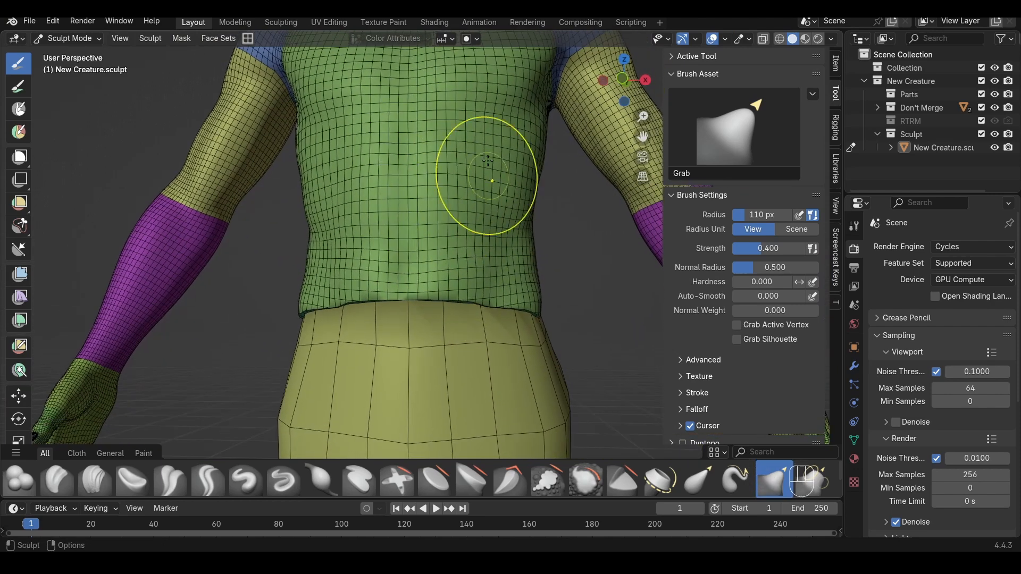
pyautogui.press('f')
pyautogui.click(500, 309)
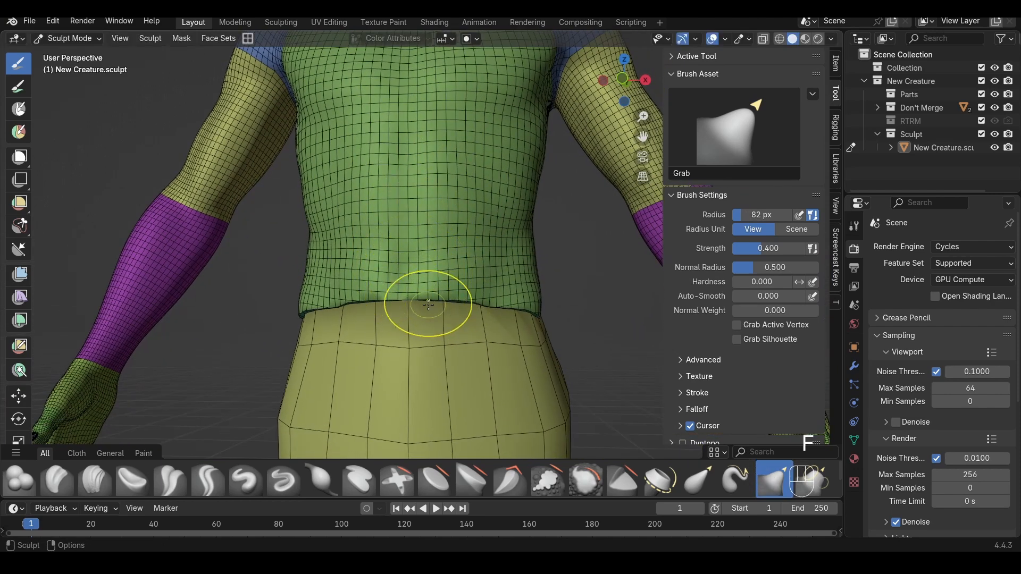
pyautogui.keyDown('alt'); pyautogui.moveTo(429, 305); pyautogui.dragTo(421, 269); pyautogui.keyUp('alt')
pyautogui.scroll(-6, 726, 343)
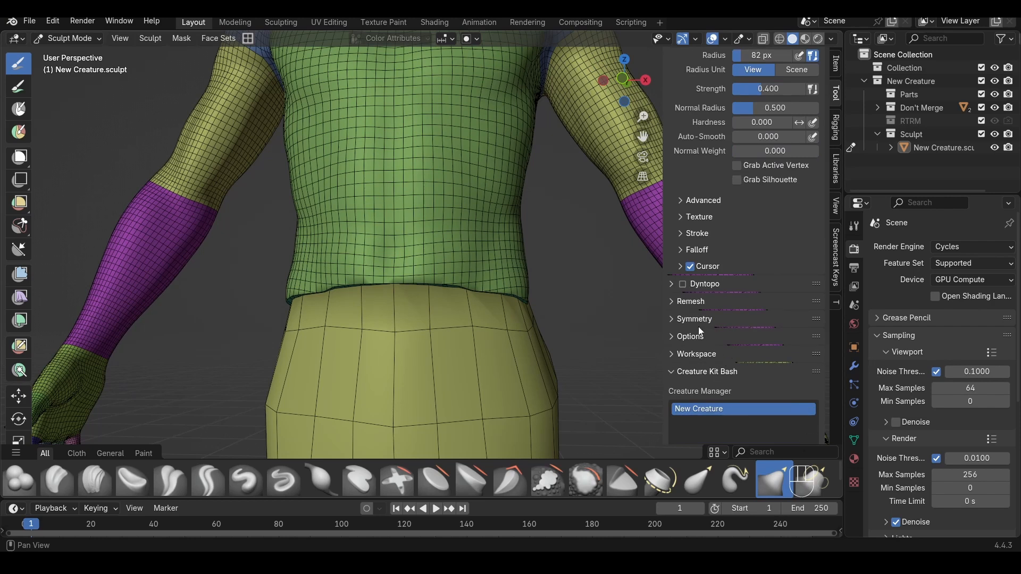
pyautogui.click(695, 319)
pyautogui.click(700, 318)
pyautogui.keyDown('alt'); pyautogui.moveTo(607, 326); pyautogui.dragTo(581, 343); pyautogui.keyUp('alt')
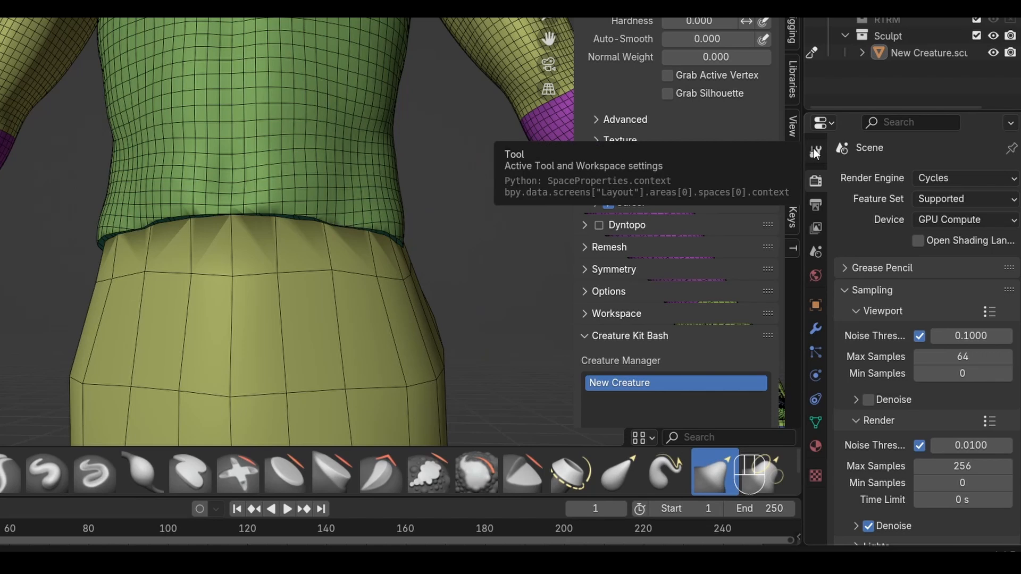
# Show the active tool's properties and enable Dyntopo on the merged mesh.
pyautogui.click(854, 226)
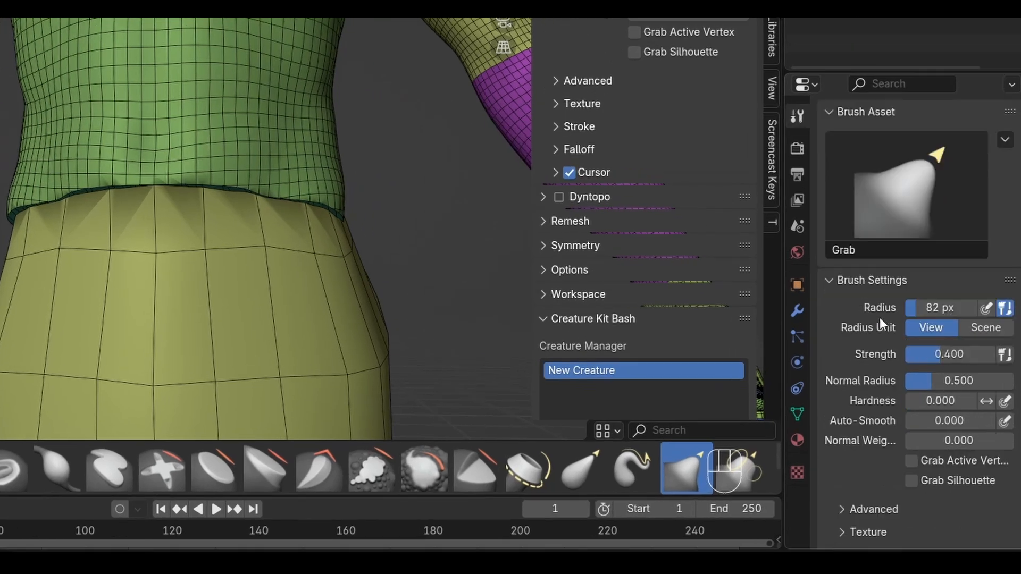
pyautogui.scroll(-5, 915, 371)
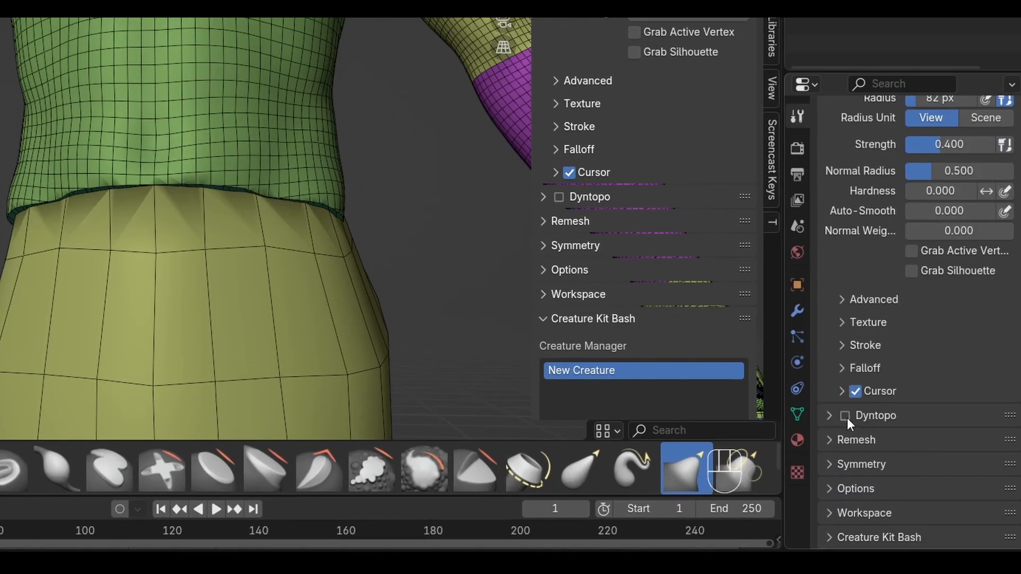
pyautogui.press('ctrl')
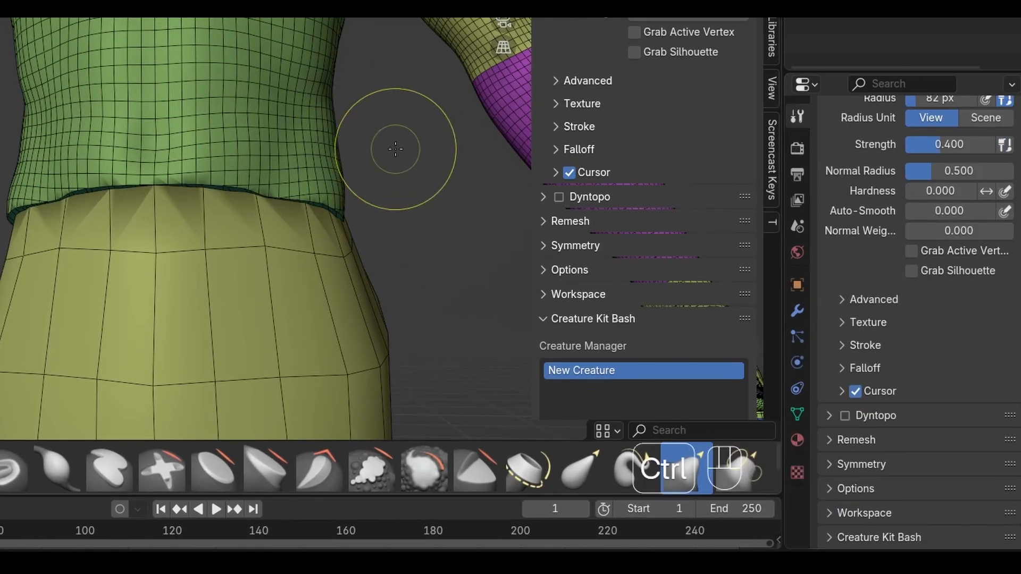
pyautogui.hotkey('ctrl', 'd')
pyautogui.click(393, 189)
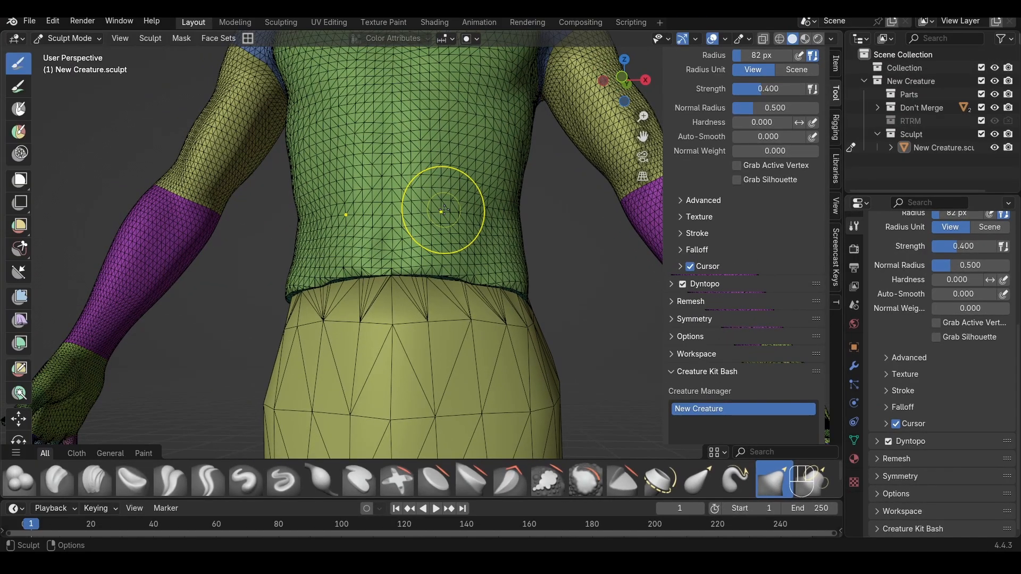
# Set Dyntopo detailing to Constant Detail and sample the torso mesh to get a resolution of 47.13.
pyautogui.click(918, 441)
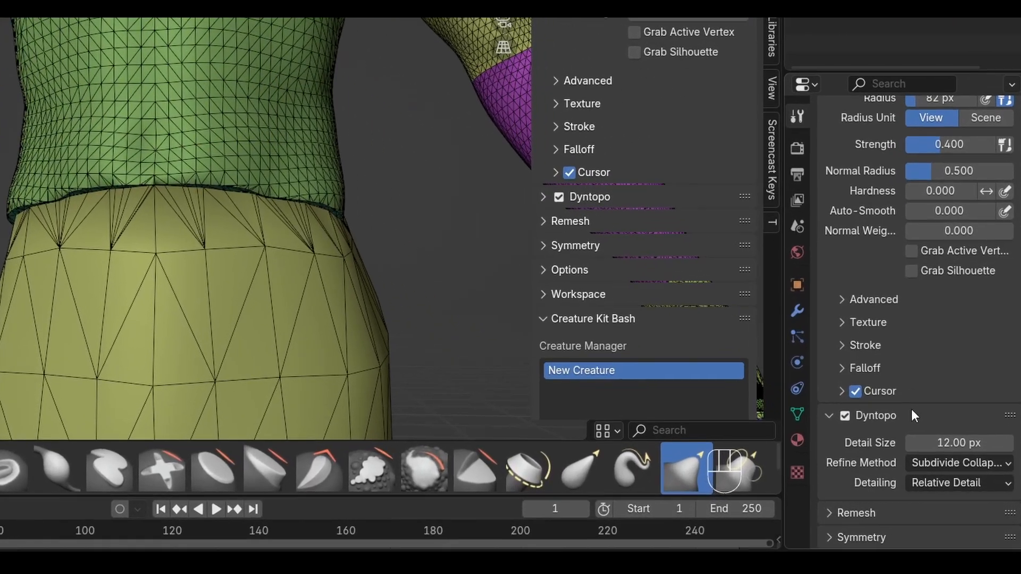
pyautogui.scroll(-2, 896, 383)
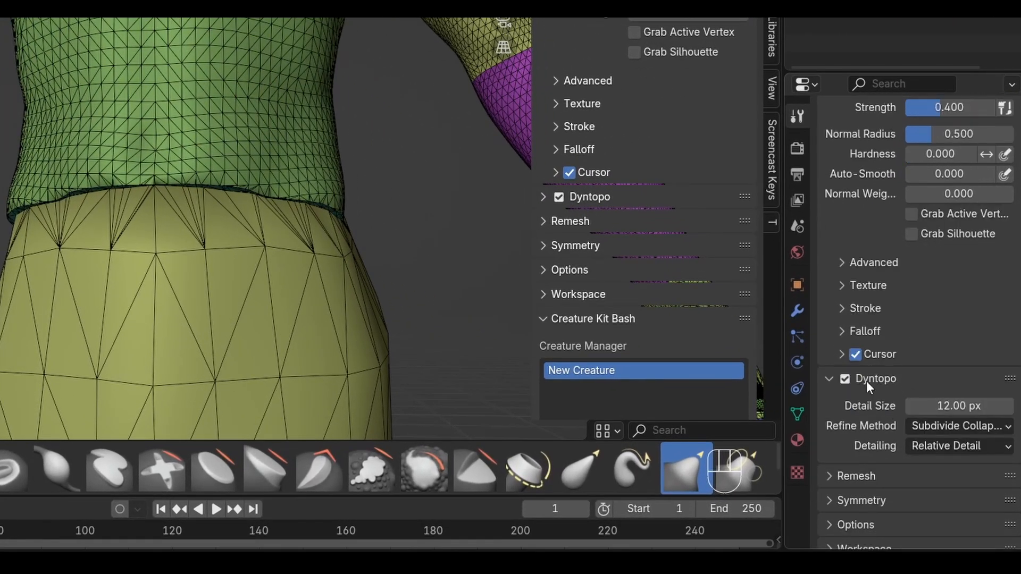
pyautogui.click(943, 445)
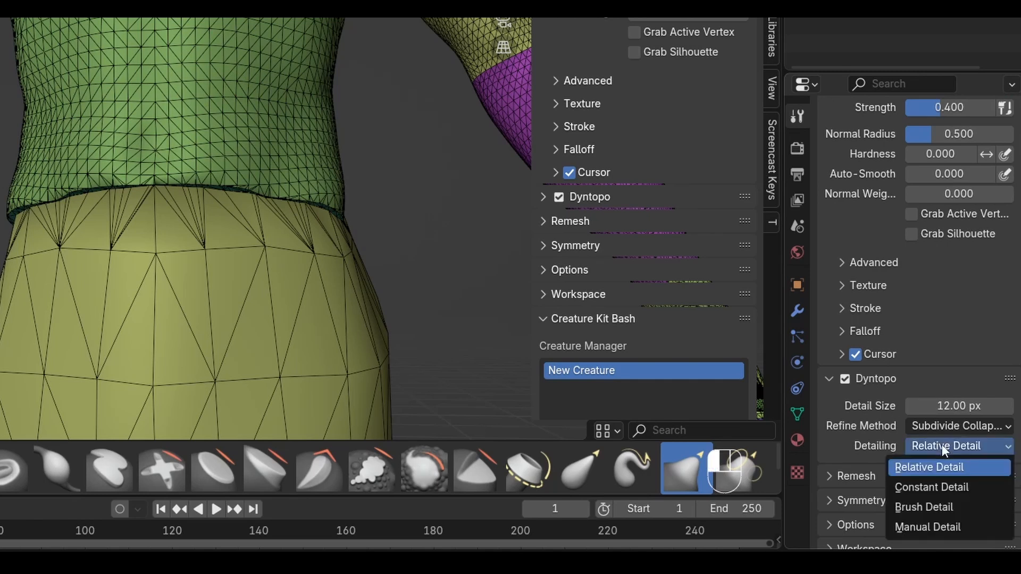
pyautogui.click(935, 488)
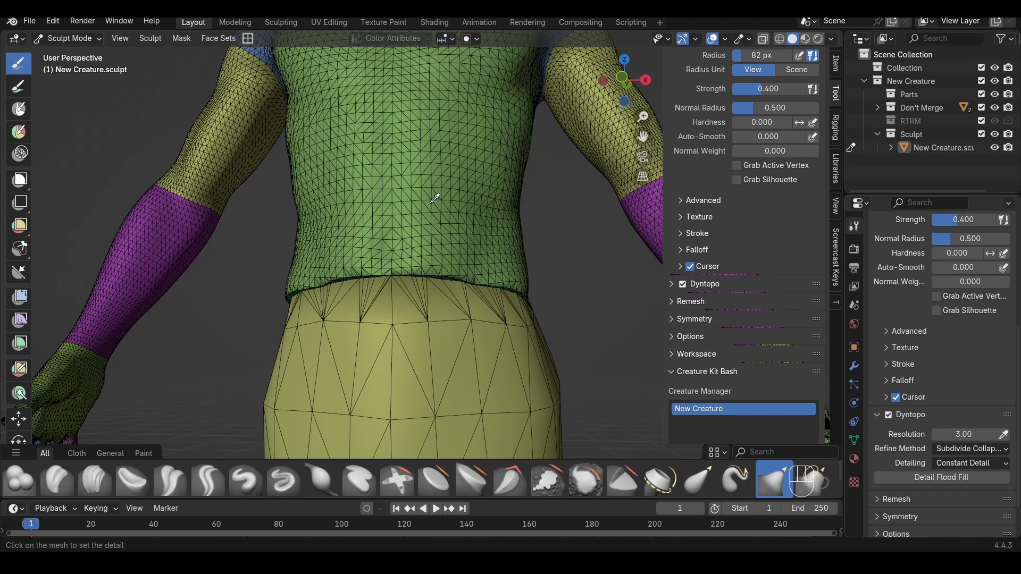
pyautogui.click(432, 202)
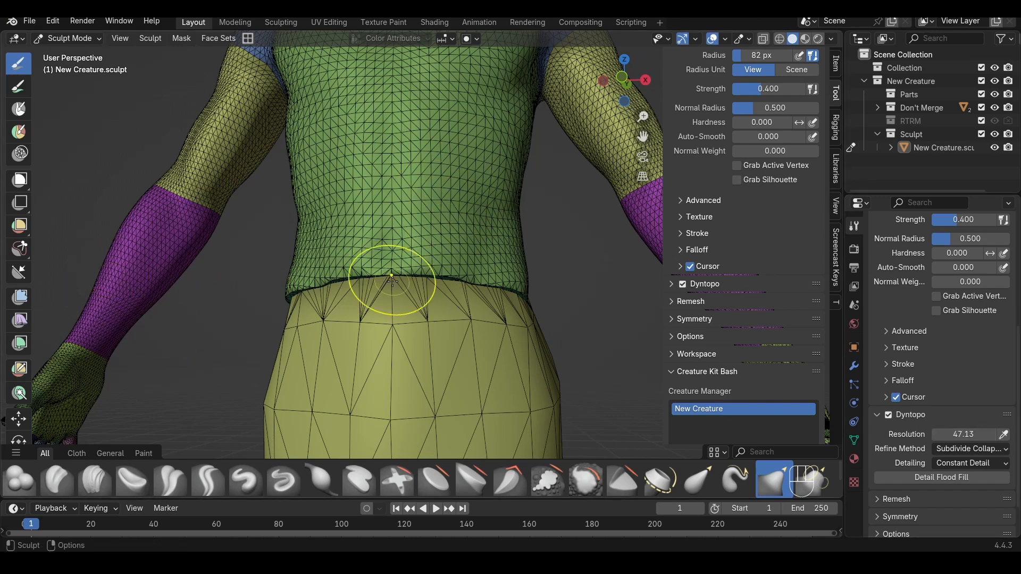
# Try the Clay Strips brush with a 64 px radius across the waist seam, and undo the stroke.
pyautogui.press('c')
pyautogui.press('f')
pyautogui.moveTo(396, 275)
pyautogui.mouseDown()
pyautogui.moveTo(351, 277)
pyautogui.moveTo(435, 277)
pyautogui.moveTo(340, 279)
pyautogui.moveTo(458, 276)
pyautogui.moveTo(361, 282)
pyautogui.mouseUp()
pyautogui.hotkey('ctrl', 'z')
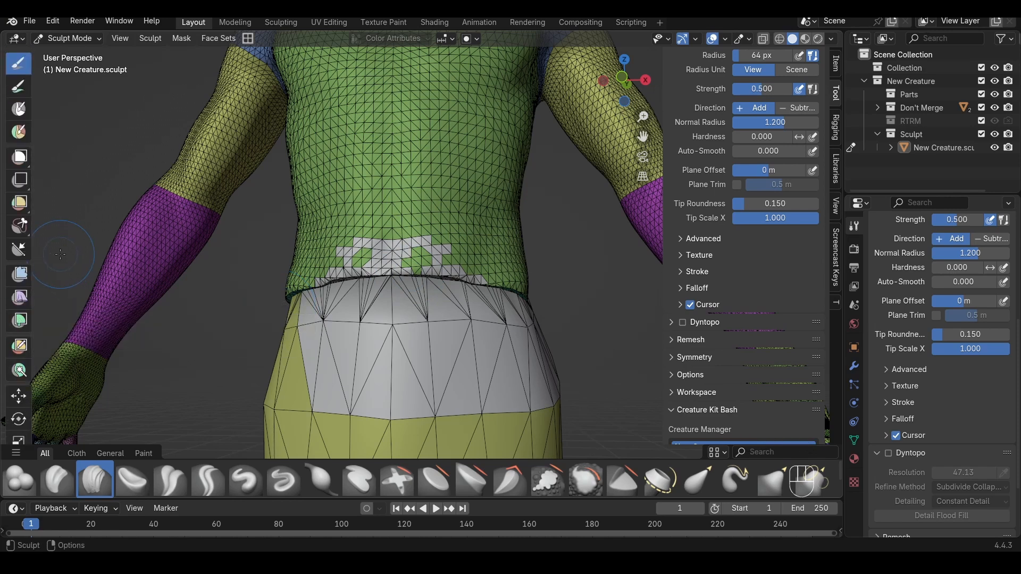
# Refine the coarse topology along the merged mesh's front waist seam with Density brush strokes.
pyautogui.moveTo(19, 320); pyautogui.dragTo(49, 319, button='middle')
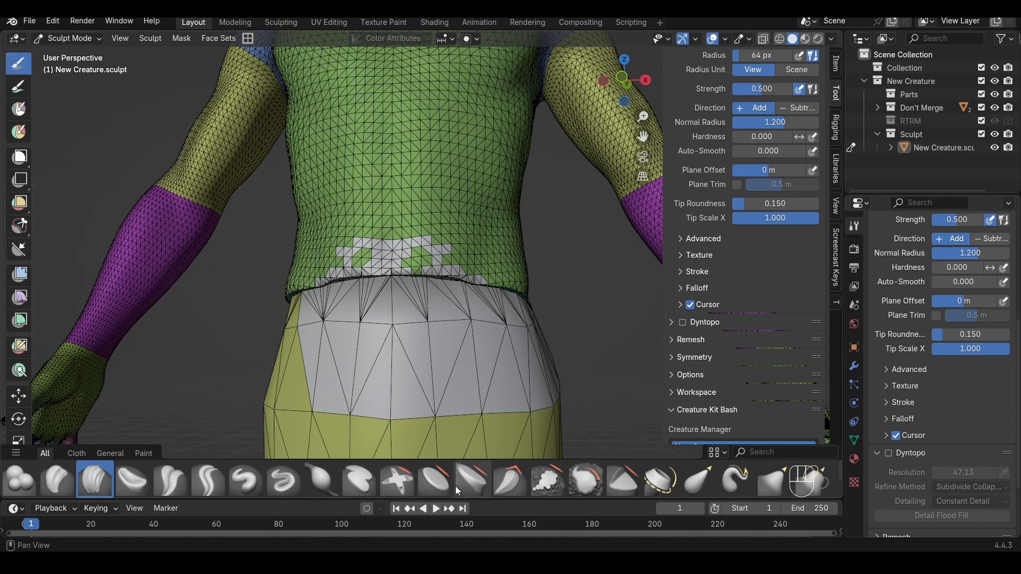
pyautogui.scroll(-2, 526, 481)
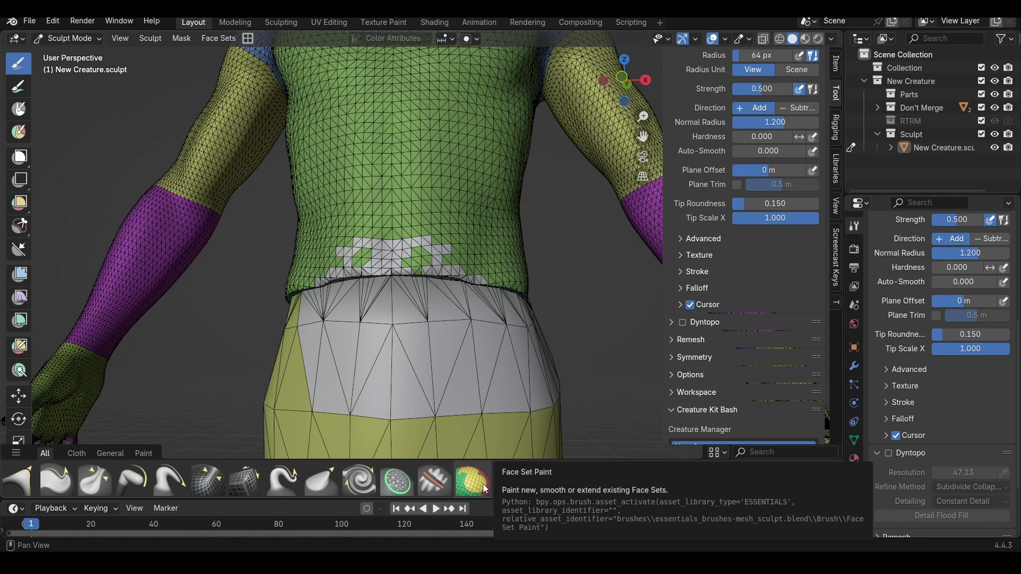
pyautogui.click(396, 483)
pyautogui.moveTo(391, 283)
pyautogui.mouseDown()
pyautogui.moveTo(343, 279)
pyautogui.moveTo(309, 295)
pyautogui.moveTo(382, 279)
pyautogui.moveTo(500, 288)
pyautogui.mouseUp()
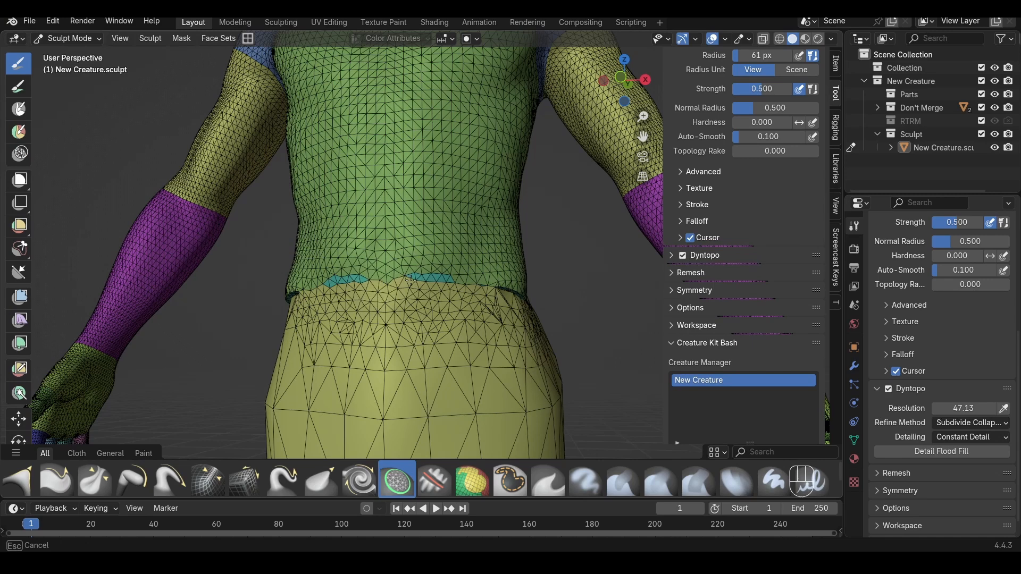
pyautogui.moveTo(500, 289); pyautogui.dragTo(430, 292, button='middle')
pyautogui.moveTo(430, 295)
pyautogui.mouseDown()
pyautogui.moveTo(455, 293)
pyautogui.moveTo(409, 291)
pyautogui.moveTo(453, 284)
pyautogui.mouseUp()
# Extend the Density brush refinement around the waist's side and lower back, enlarging the brush radius to 81 px.
pyautogui.keyDown('alt'); pyautogui.moveTo(454, 284); pyautogui.dragTo(372, 306); pyautogui.keyUp('alt')
pyautogui.moveTo(380, 343)
pyautogui.mouseDown()
pyautogui.moveTo(421, 235)
pyautogui.moveTo(452, 204)
pyautogui.mouseUp()
pyautogui.keyDown('alt'); pyautogui.moveTo(479, 213); pyautogui.dragTo(444, 228); pyautogui.keyUp('alt')
pyautogui.moveTo(468, 234)
pyautogui.mouseDown()
pyautogui.moveTo(403, 311)
pyautogui.moveTo(471, 234)
pyautogui.moveTo(459, 225)
pyautogui.mouseUp()
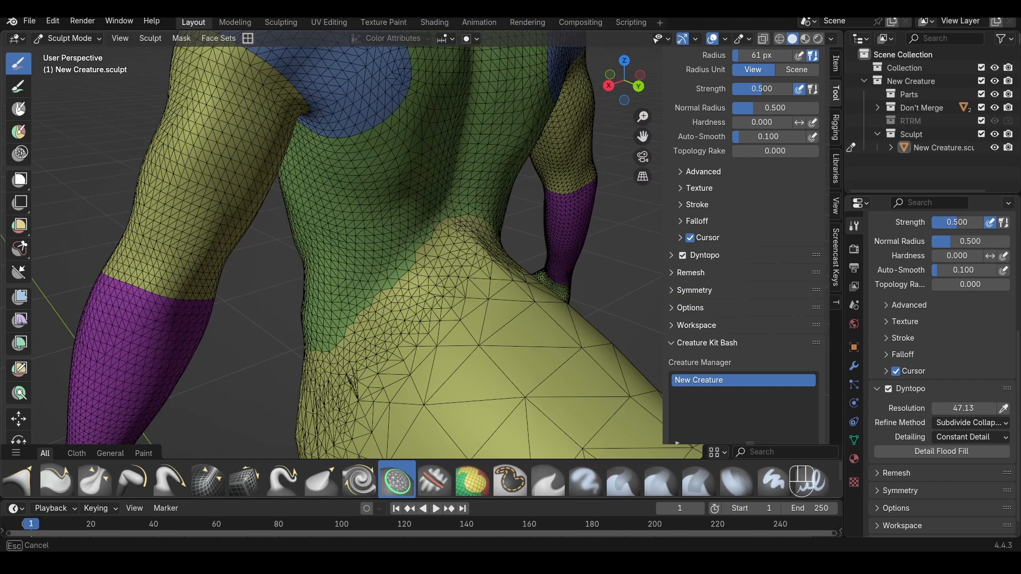
pyautogui.press('f')
pyautogui.click(393, 279)
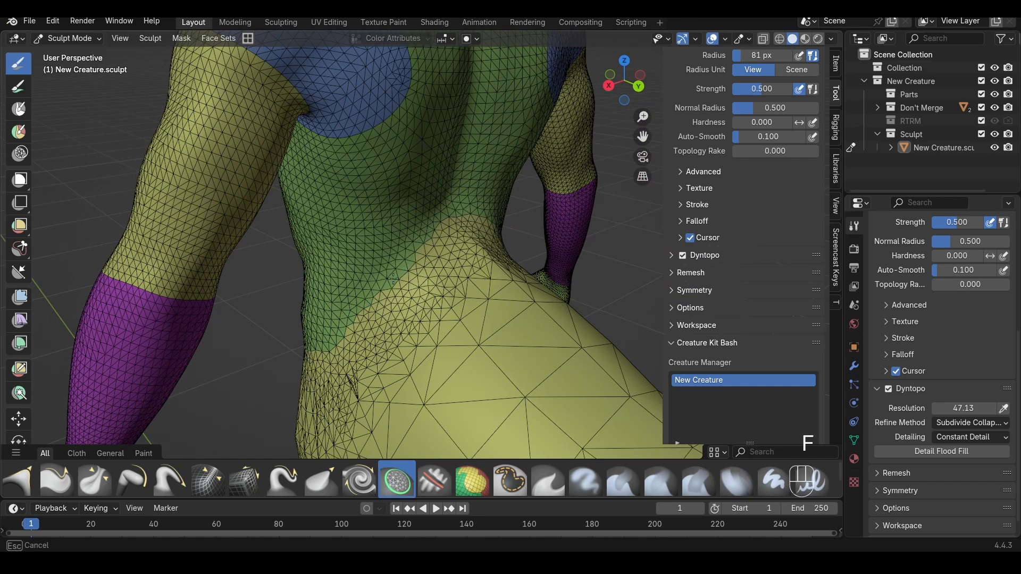
pyautogui.keyDown('alt'); pyautogui.moveTo(393, 309); pyautogui.dragTo(434, 325); pyautogui.keyUp('alt')
pyautogui.moveTo(492, 383)
pyautogui.mouseDown()
pyautogui.moveTo(500, 317)
pyautogui.moveTo(367, 311)
pyautogui.mouseUp()
pyautogui.moveTo(372, 340)
pyautogui.mouseDown()
pyautogui.moveTo(410, 313)
pyautogui.moveTo(458, 223)
pyautogui.moveTo(527, 254)
pyautogui.mouseUp()
# Toggle the viewport overlays to view the whole centaur with its refined waist seam.
pyautogui.scroll(-3, 528, 254)
pyautogui.press('z')
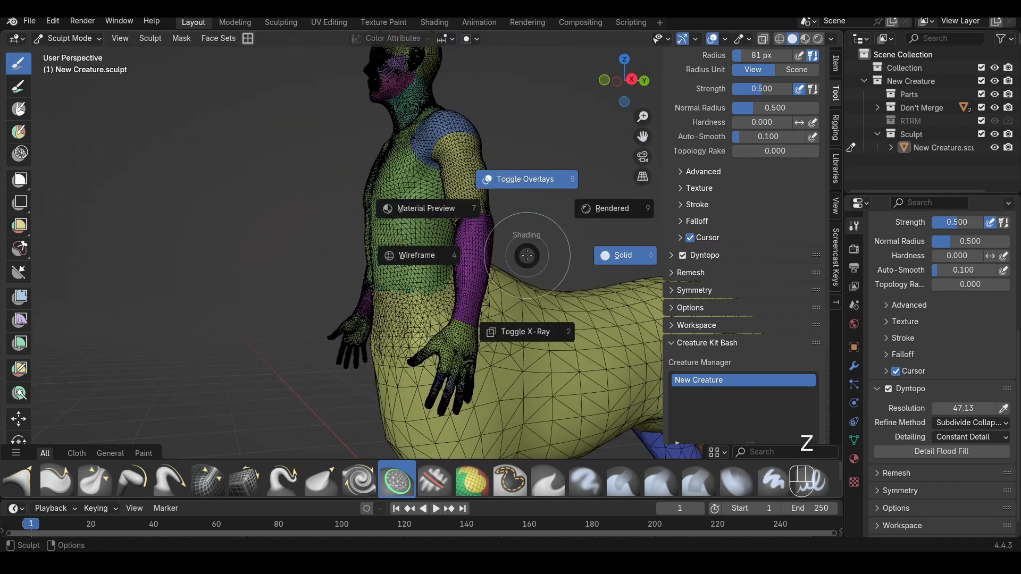
pyautogui.press('Tab')
pyautogui.press('z')
pyautogui.keyDown('alt'); pyautogui.moveTo(558, 234); pyautogui.dragTo(515, 214, button='middle'); pyautogui.keyUp('alt')
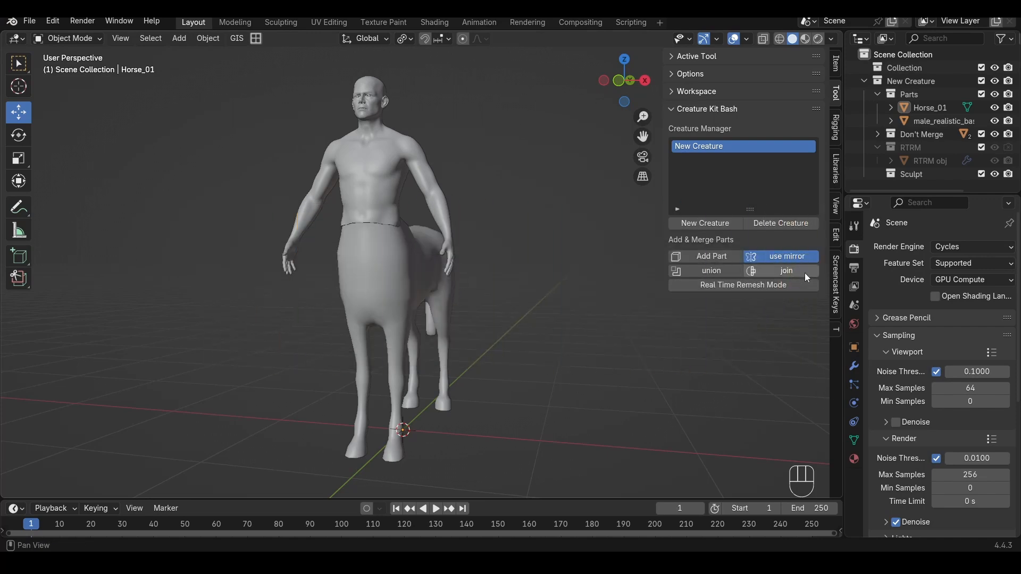
# Merge the separate horse and male torso parts with Creature Kit Bash's join operation.
pyautogui.click(805, 271)
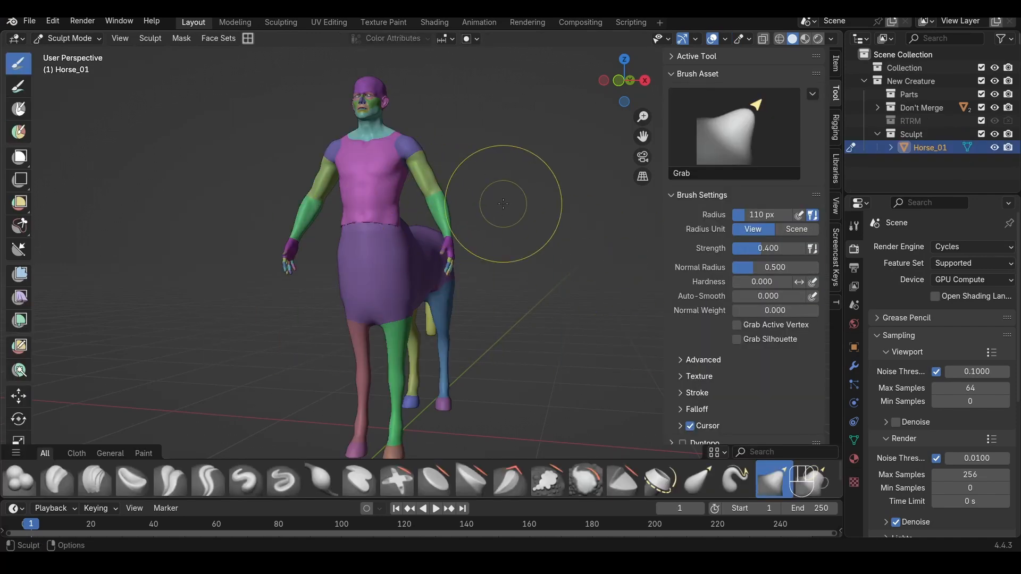
pyautogui.scroll(1, 503, 204)
pyautogui.keyDown('alt'); pyautogui.moveTo(513, 137); pyautogui.dragTo(523, 195, button='middle'); pyautogui.keyUp('alt')
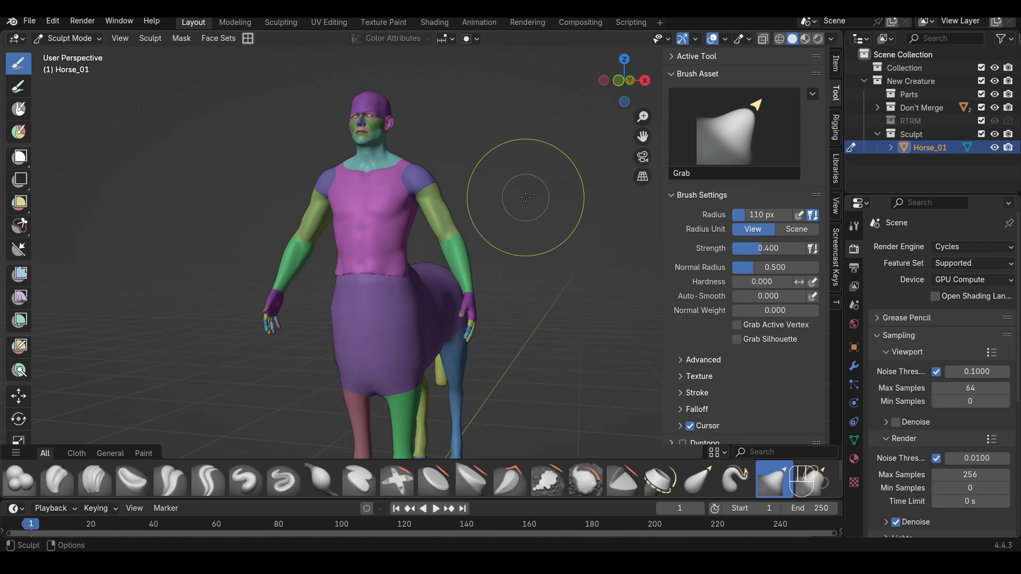
# Set the joined mesh's voxel size to 0.008232 m and show the Remesh settings in the active tool's properties.
pyautogui.press('r')
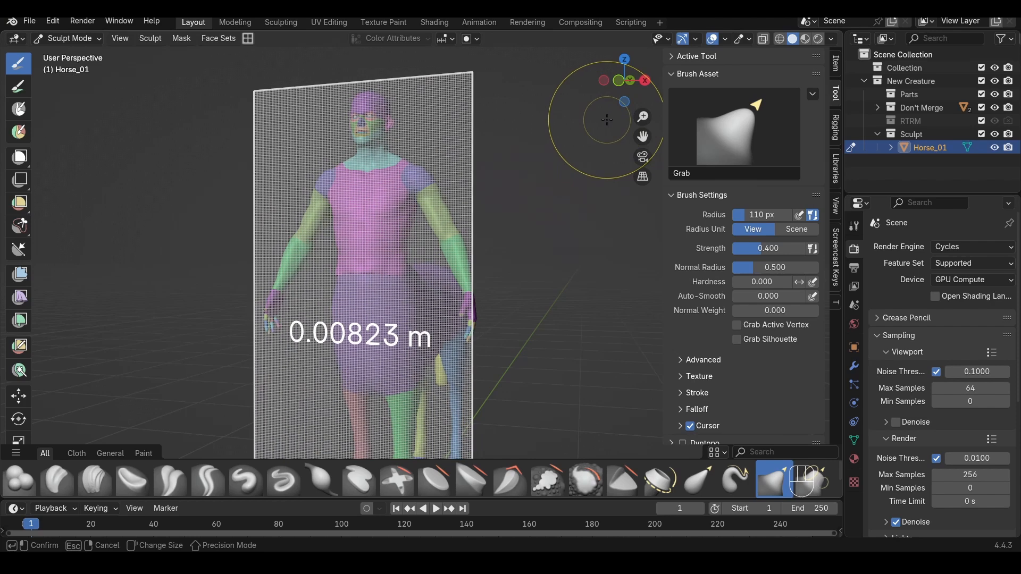
pyautogui.click(607, 119)
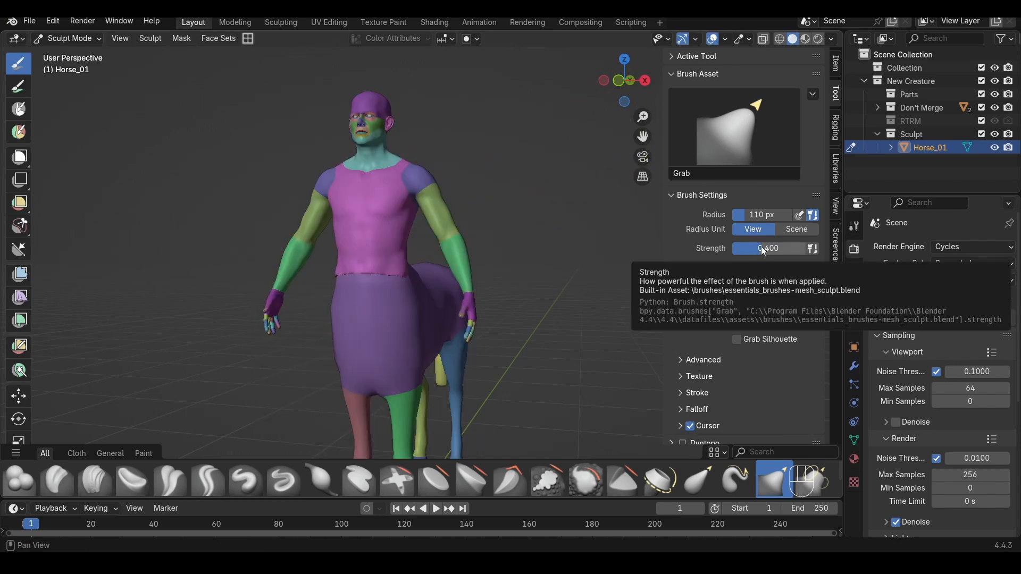
pyautogui.click(854, 226)
pyautogui.scroll(-5, 933, 388)
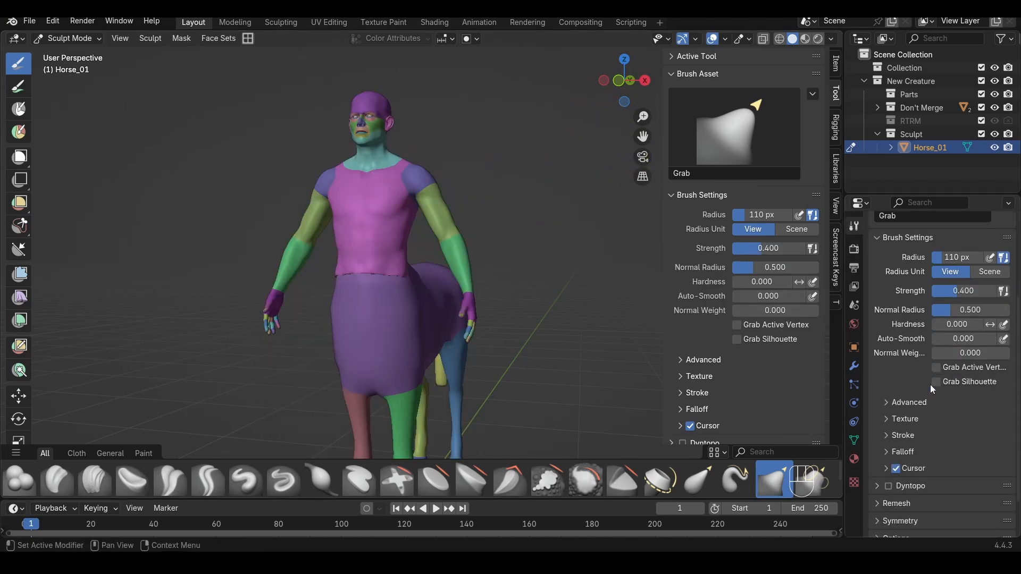
pyautogui.scroll(-2, 924, 276)
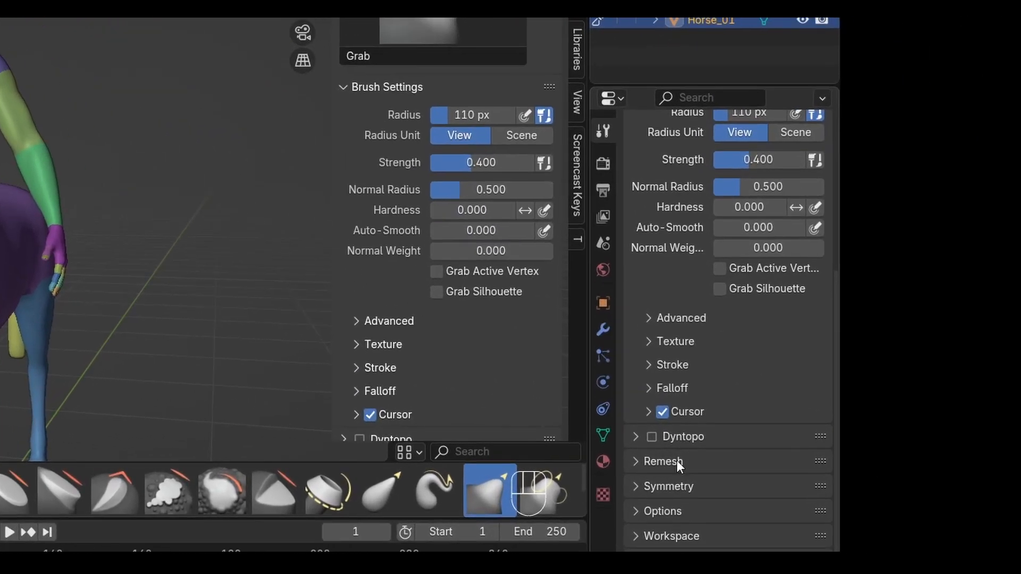
pyautogui.click(726, 460)
pyautogui.scroll(-3, 739, 442)
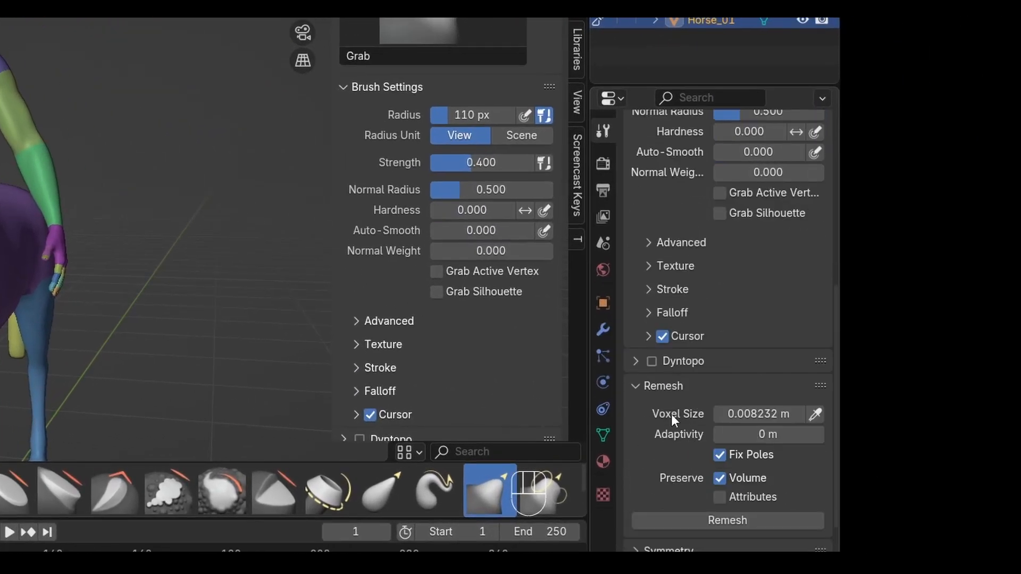
pyautogui.moveTo(758, 417)
pyautogui.mouseDown()
pyautogui.moveTo(785, 417)
pyautogui.moveTo(758, 418)
pyautogui.mouseUp()
# Set the voxel size to 0.009597 m and voxel-remesh the joined centaur mesh.
pyautogui.press('r')
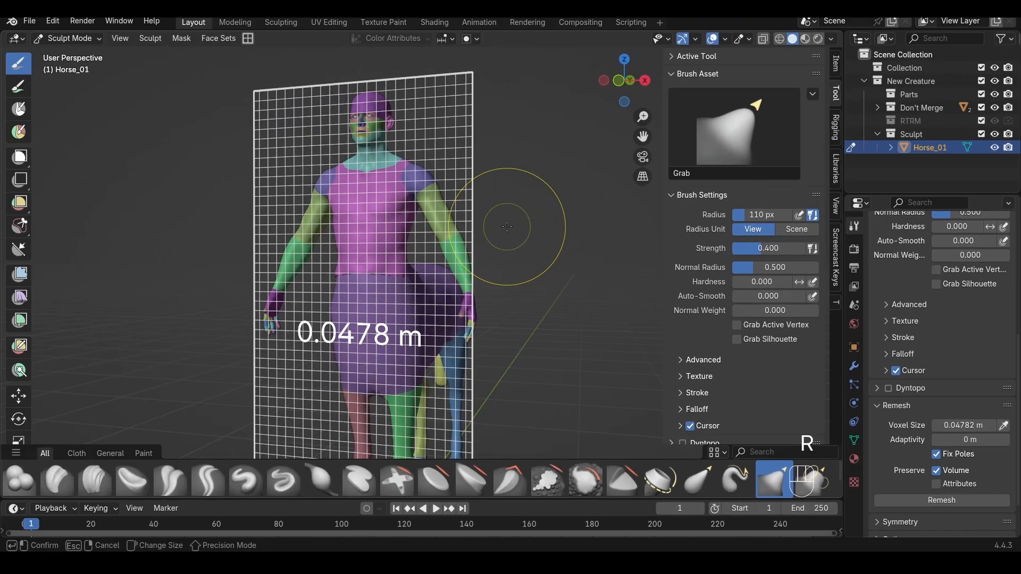
pyautogui.click(546, 213)
pyautogui.press('r')
pyautogui.click(523, 220)
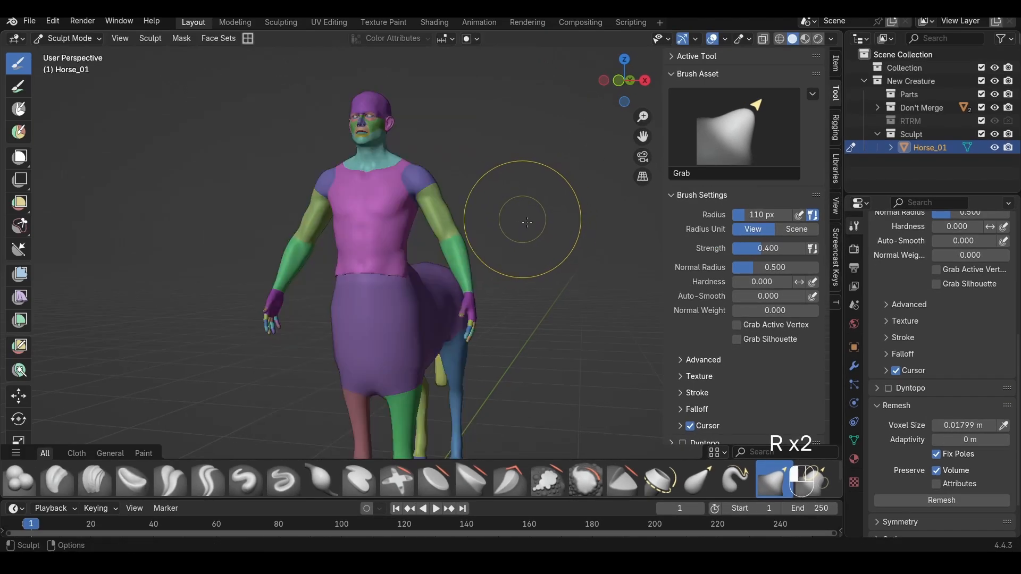
pyautogui.press('r')
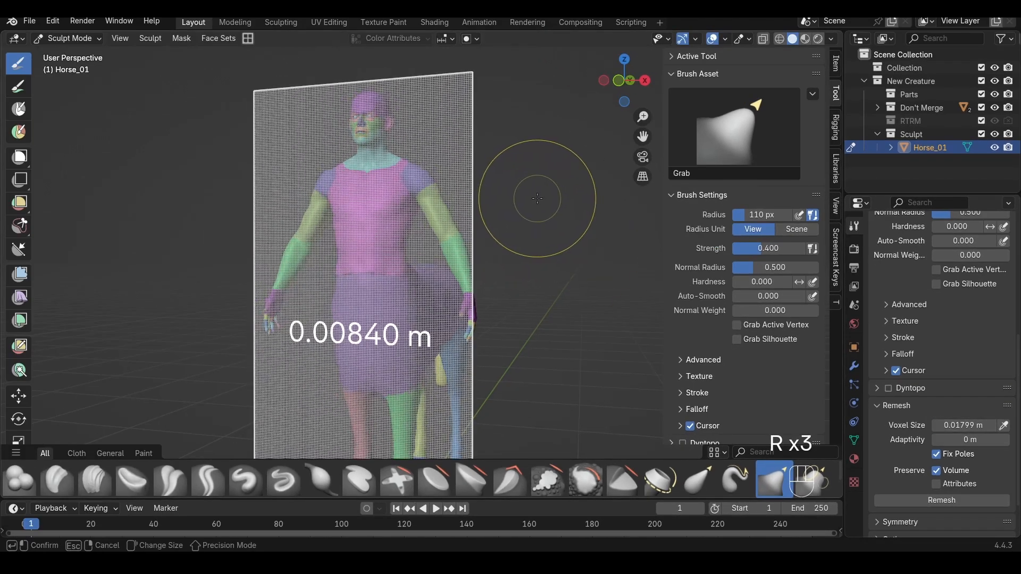
pyautogui.click(536, 199)
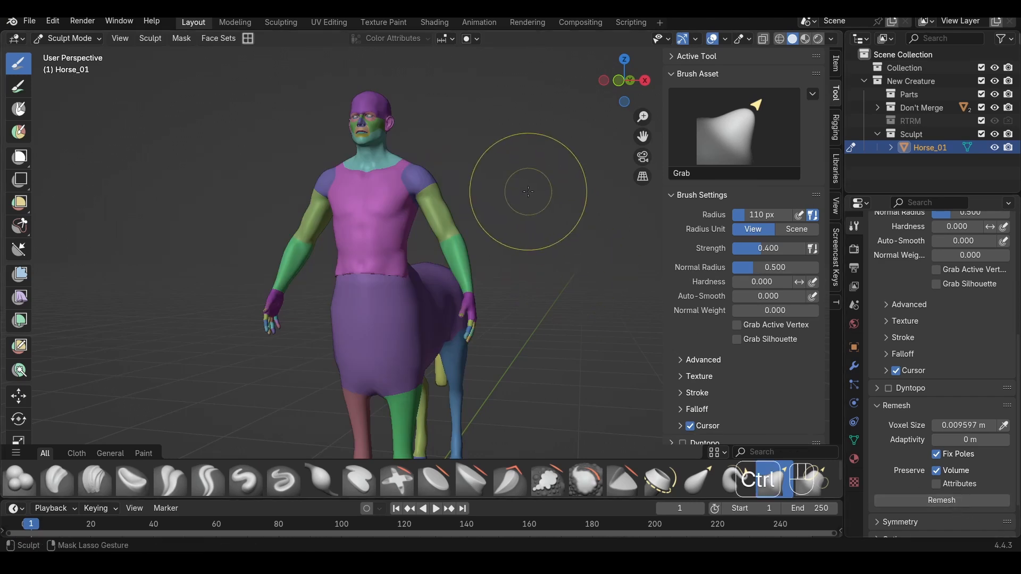
pyautogui.hotkey('ctrl', 'r')
# Turn on the wireframe overlay and examine the remeshed topology on the centaur's head, torso and horse body.
pyautogui.moveTo(558, 234)
pyautogui.keyDown('alt'); pyautogui.mouseDown(button='middle')
pyautogui.moveTo(438, 236)
pyautogui.moveTo(504, 234)
pyautogui.mouseUp(button='middle'); pyautogui.keyUp('alt')
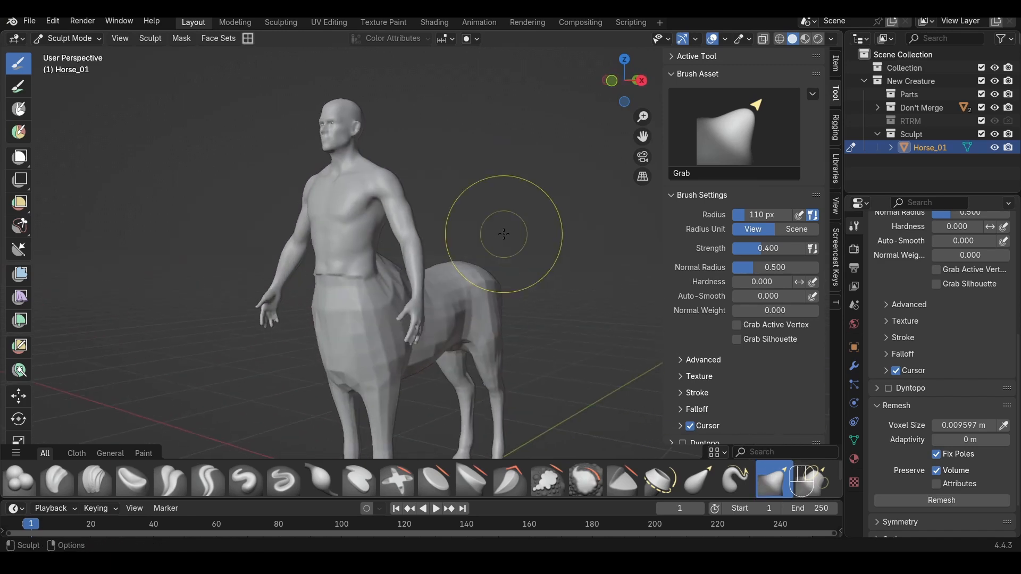
pyautogui.keyDown('alt'); pyautogui.moveTo(501, 223); pyautogui.dragTo(515, 244); pyautogui.keyUp('alt')
pyautogui.scroll(6, 520, 209)
pyautogui.scroll(3, 514, 244)
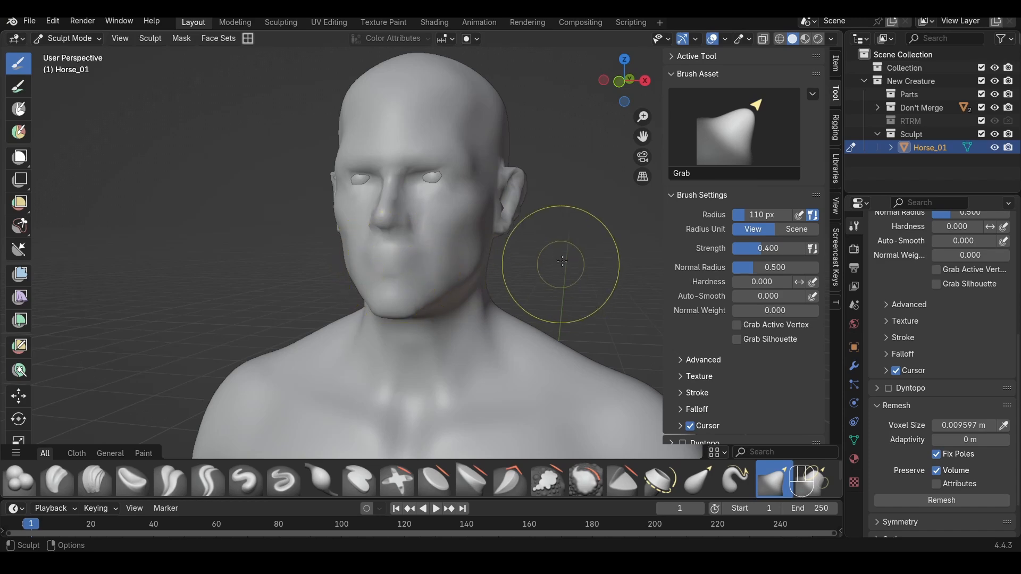
pyautogui.click(726, 39)
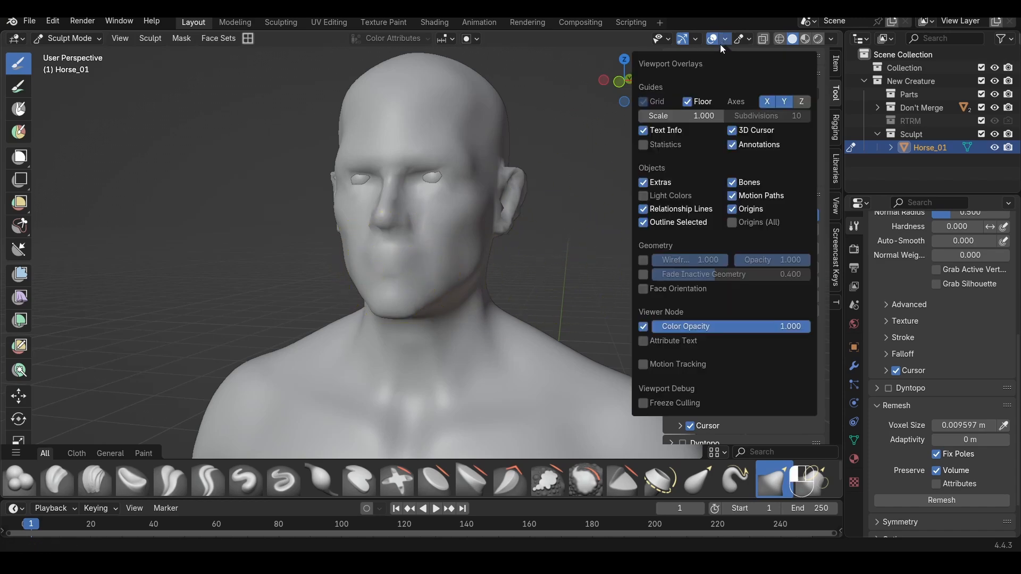
pyautogui.click(644, 260)
pyautogui.scroll(-5, 479, 255)
pyautogui.keyDown('alt'); pyautogui.moveTo(521, 383); pyautogui.dragTo(457, 175, button='middle'); pyautogui.keyUp('alt')
pyautogui.moveTo(524, 277)
pyautogui.keyDown('alt'); pyautogui.mouseDown()
pyautogui.moveTo(362, 271)
pyautogui.moveTo(423, 279)
pyautogui.mouseUp(); pyautogui.keyUp('alt')
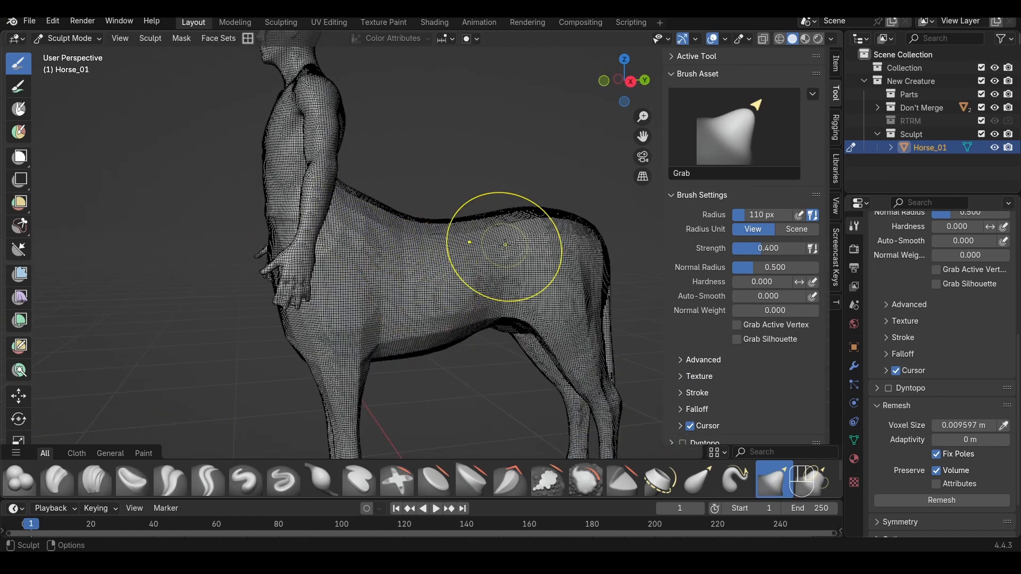
pyautogui.moveTo(398, 125)
pyautogui.keyDown('alt'); pyautogui.mouseDown()
pyautogui.moveTo(502, 239)
pyautogui.moveTo(504, 256)
pyautogui.mouseUp(); pyautogui.keyUp('alt')
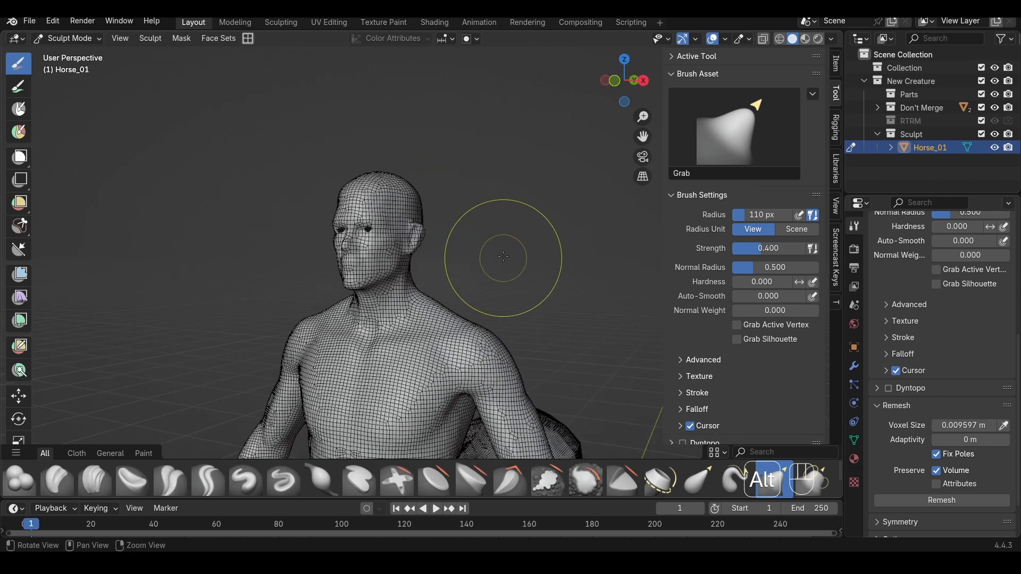
pyautogui.scroll(4, 479, 253)
pyautogui.keyDown('alt'); pyautogui.moveTo(347, 214); pyautogui.dragTo(419, 214, button='middle'); pyautogui.keyUp('alt')
pyautogui.scroll(-1, 479, 217)
# Undo the last remesh and remesh the centaur again with a voxel size of 0.004828 m.
pyautogui.hotkey('ctrl', 'z')
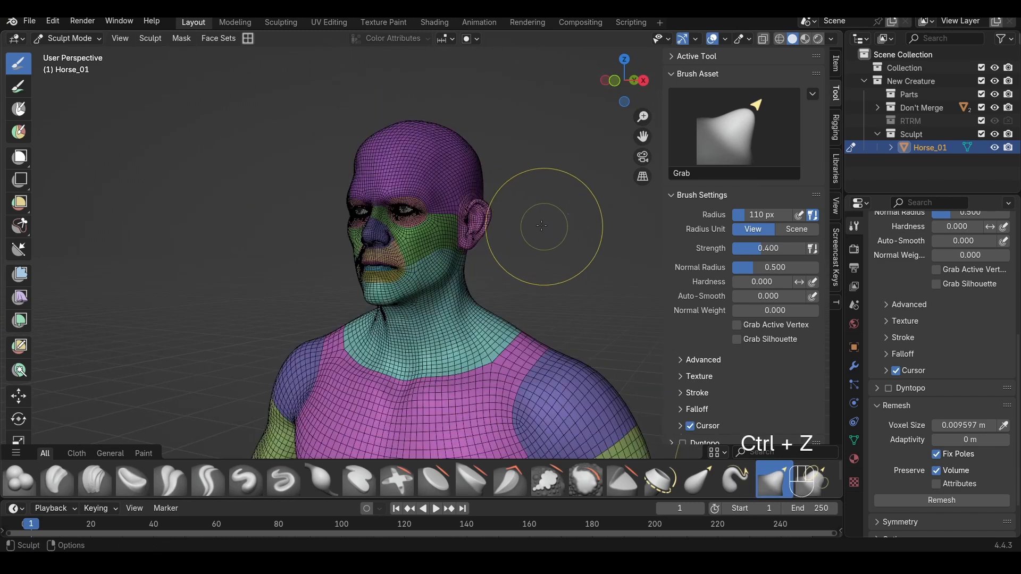
pyautogui.scroll(-1, 542, 226)
pyautogui.press('r')
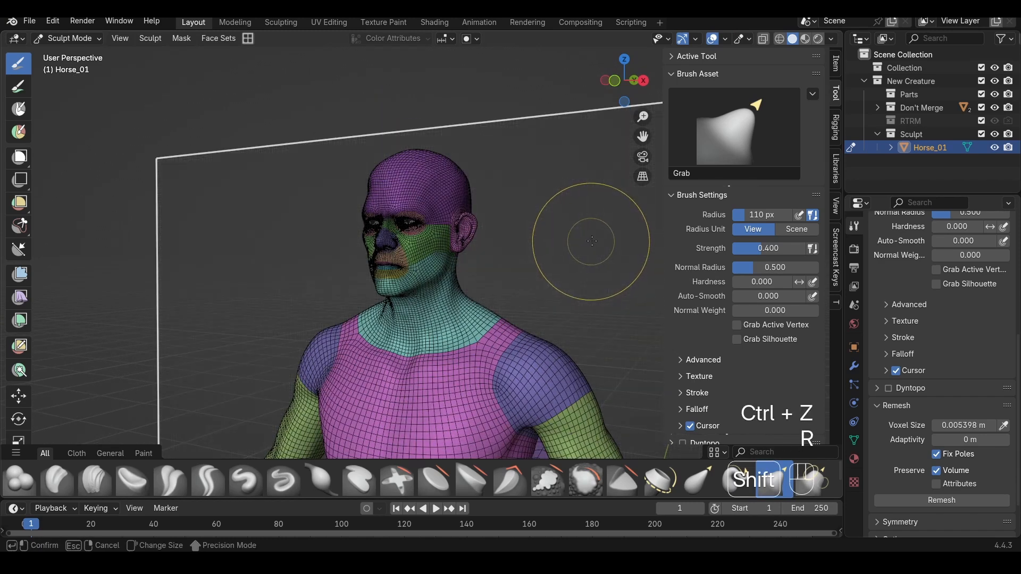
pyautogui.click(591, 242)
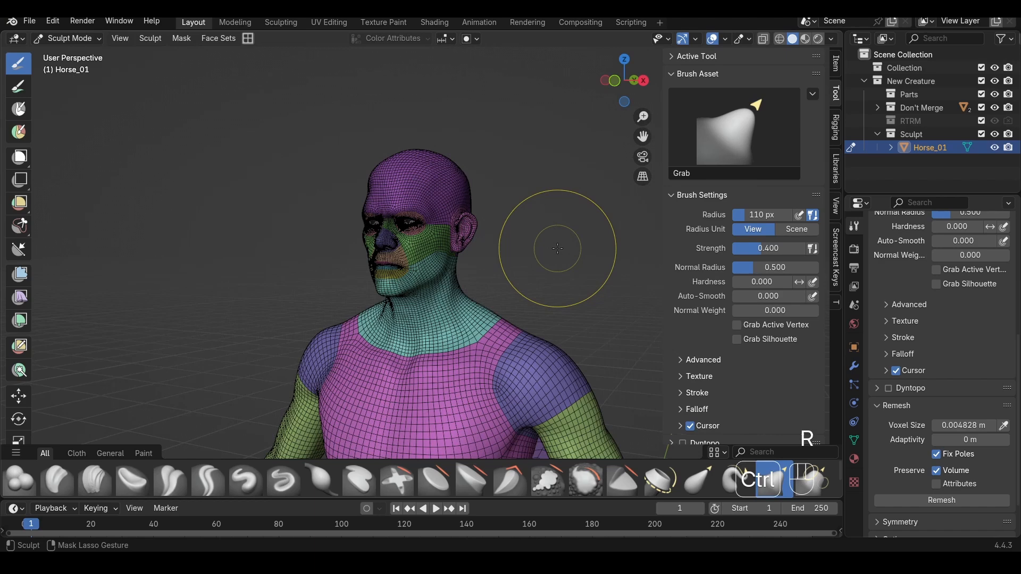
pyautogui.hotkey('ctrl', 'r')
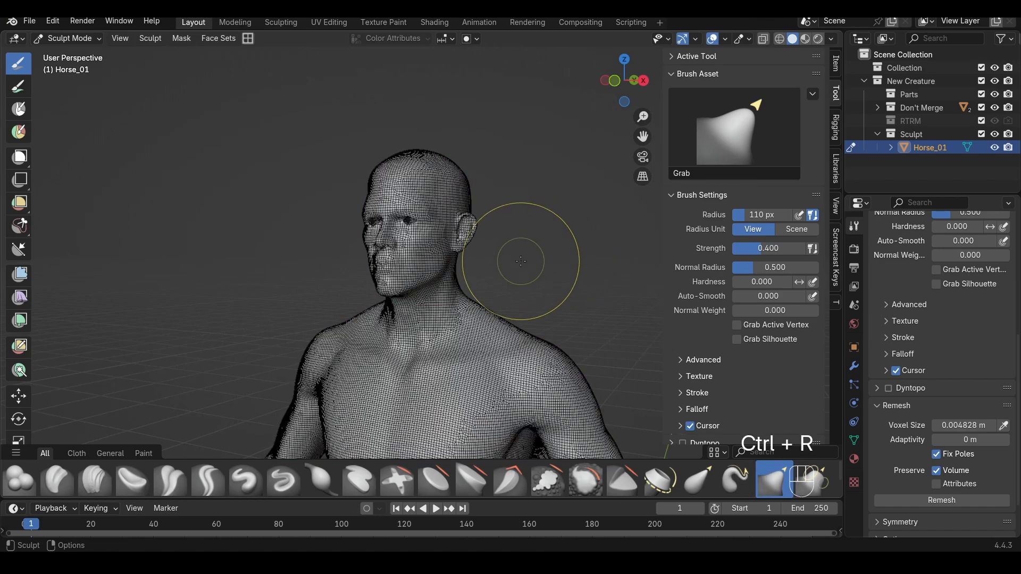
# Examine the finer mesh on the face, torso and horse body, and hide the viewport overlays to check the shading.
pyautogui.keyDown('alt'); pyautogui.moveTo(520, 240); pyautogui.dragTo(467, 180); pyautogui.keyUp('alt')
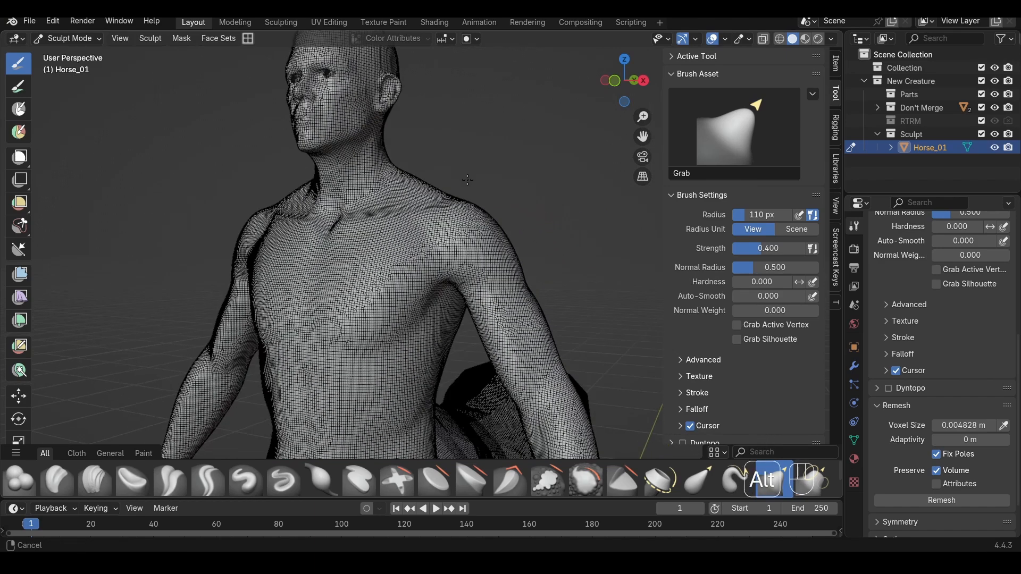
pyautogui.keyDown('alt'); pyautogui.moveTo(467, 180); pyautogui.dragTo(502, 301, button='middle'); pyautogui.keyUp('alt')
pyautogui.scroll(3, 490, 282)
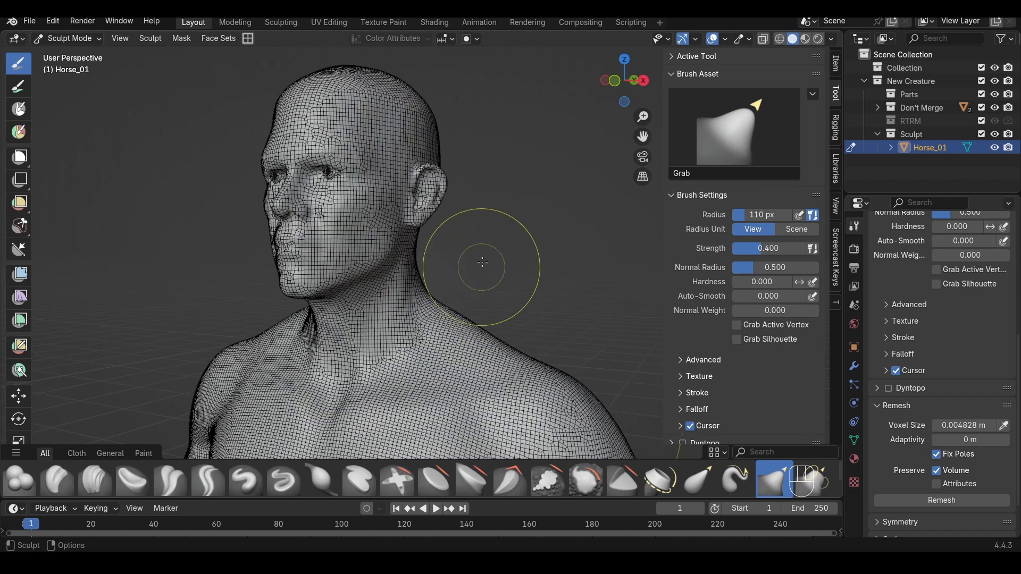
pyautogui.moveTo(483, 262); pyautogui.dragTo(514, 263, button='middle')
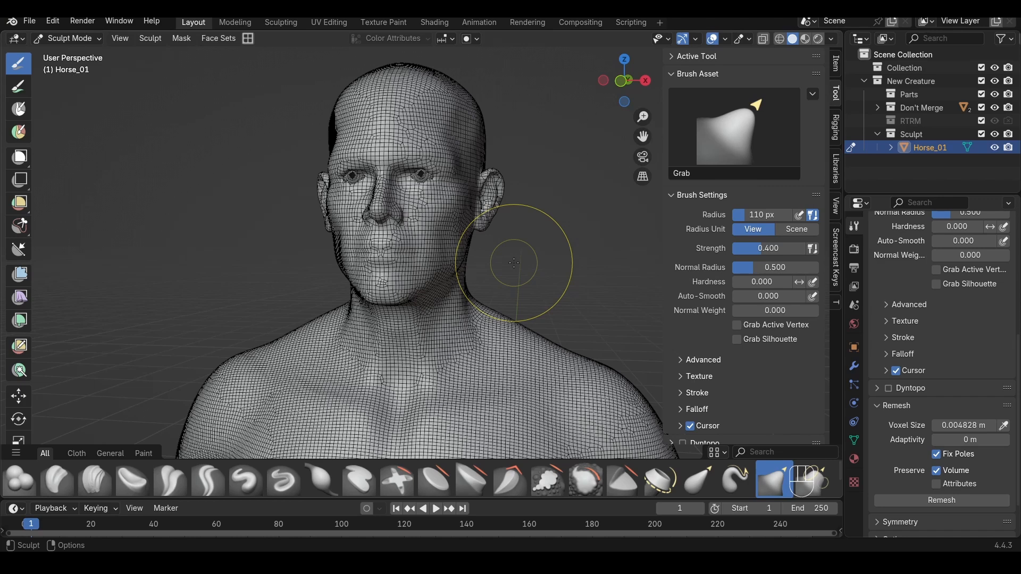
pyautogui.scroll(-6, 516, 263)
pyautogui.keyDown('alt'); pyautogui.moveTo(516, 262); pyautogui.dragTo(456, 282); pyautogui.keyUp('alt')
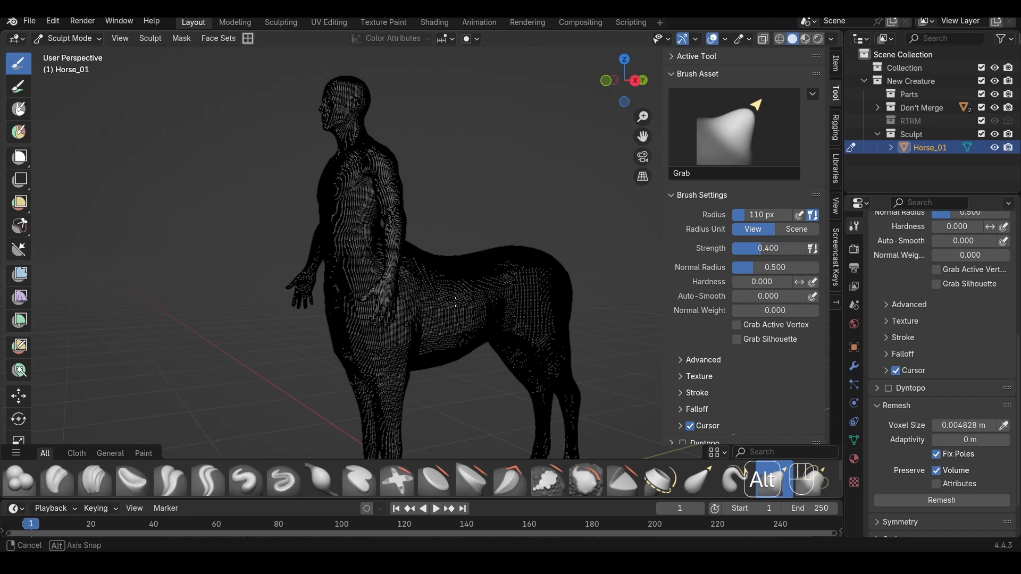
pyautogui.moveTo(456, 282)
pyautogui.keyDown('alt'); pyautogui.mouseDown(button='middle')
pyautogui.moveTo(502, 308)
pyautogui.moveTo(405, 212)
pyautogui.moveTo(467, 246)
pyautogui.mouseUp(button='middle'); pyautogui.keyUp('alt')
pyautogui.press('z')
pyautogui.click(511, 222)
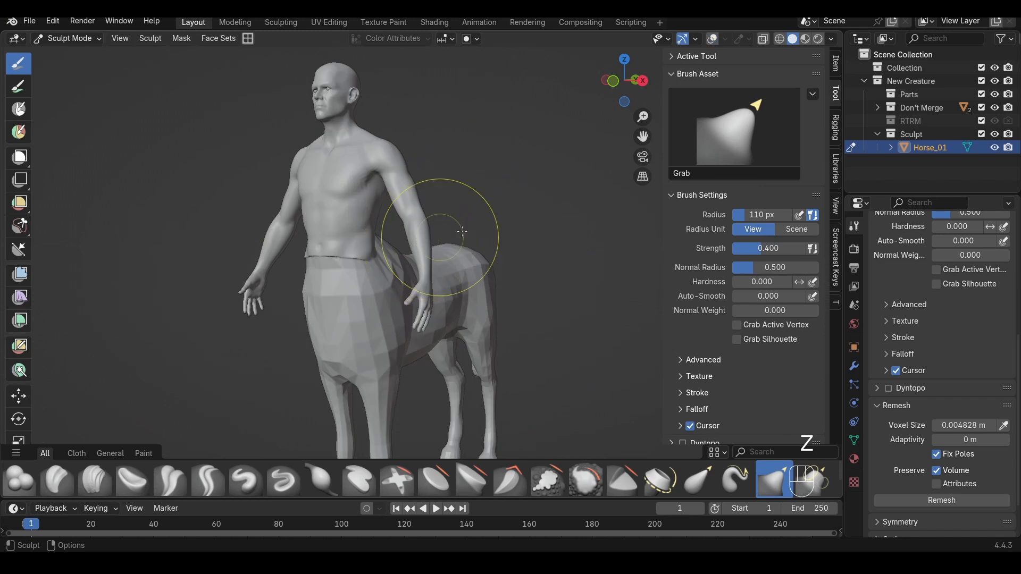
# Enable Creature Kit Bash's Real Time Remesh Mode on the separate parts in Object Mode and select the RTRM obj.
pyautogui.press('Tab')
pyautogui.click(399, 222)
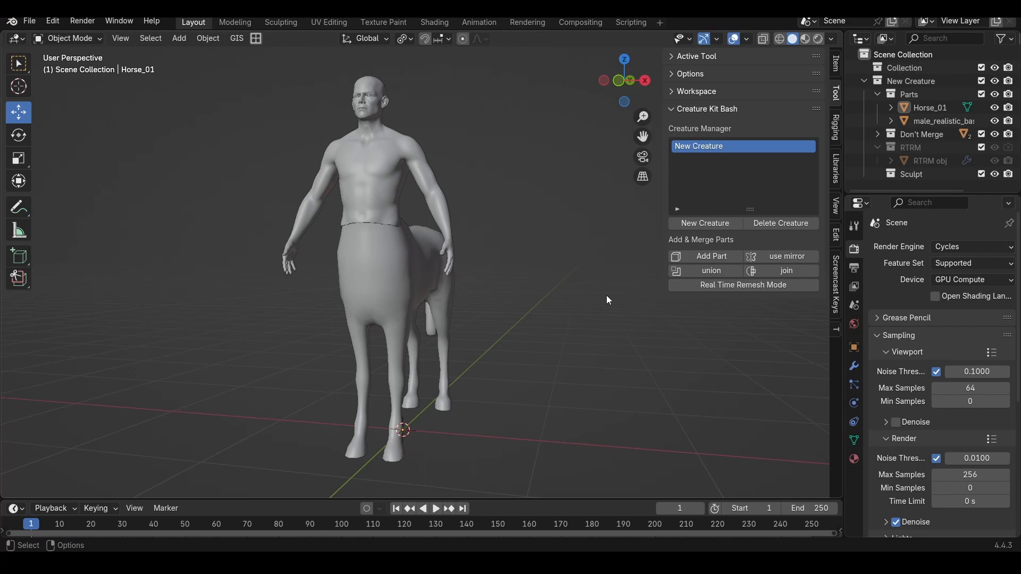
pyautogui.click(707, 285)
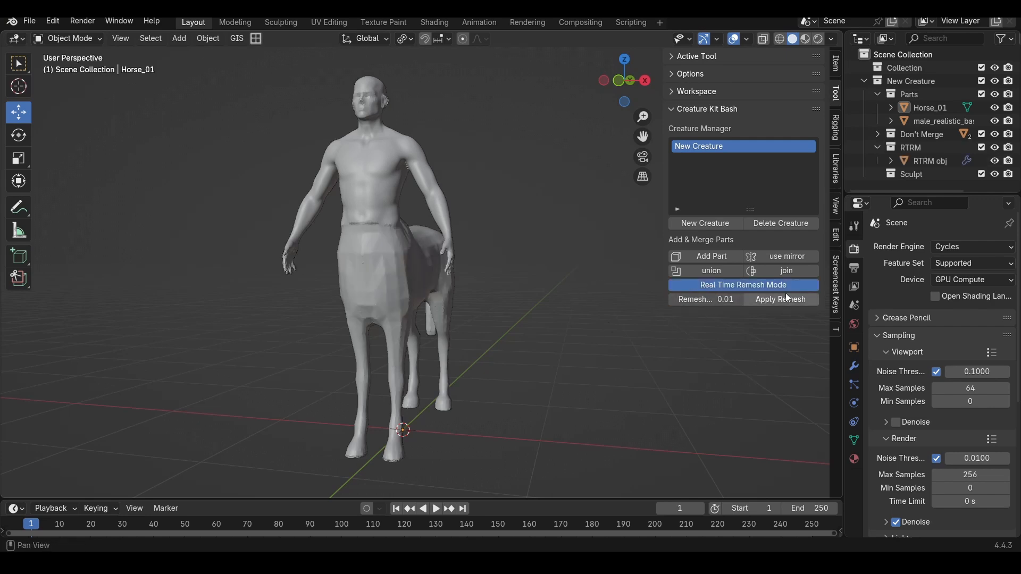
pyautogui.click(926, 161)
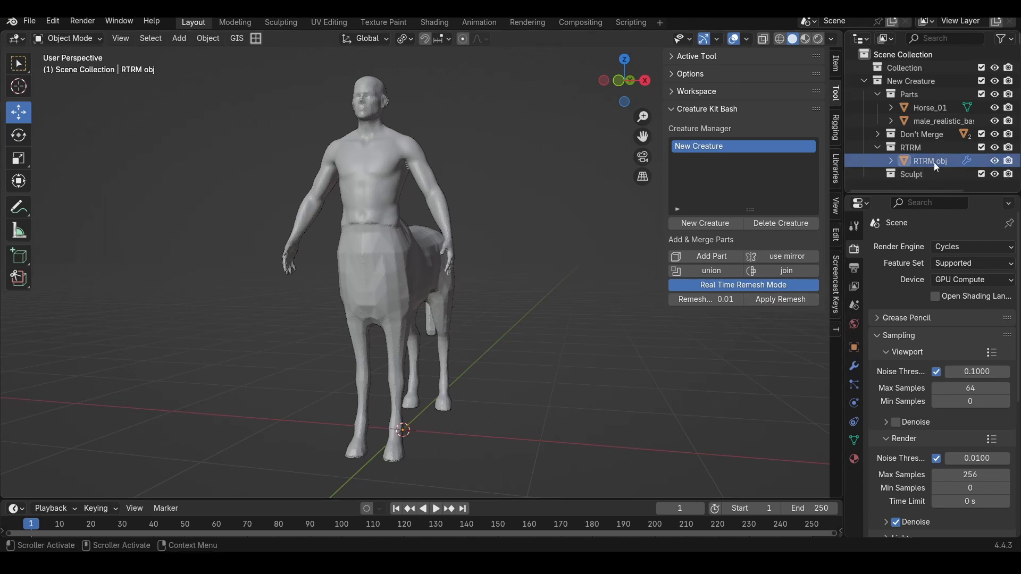
# Widen the 3D viewport's sidebar so the Remesh Resolution label reads in full, with the centaur's head and chest in view.
pyautogui.click(662, 280)
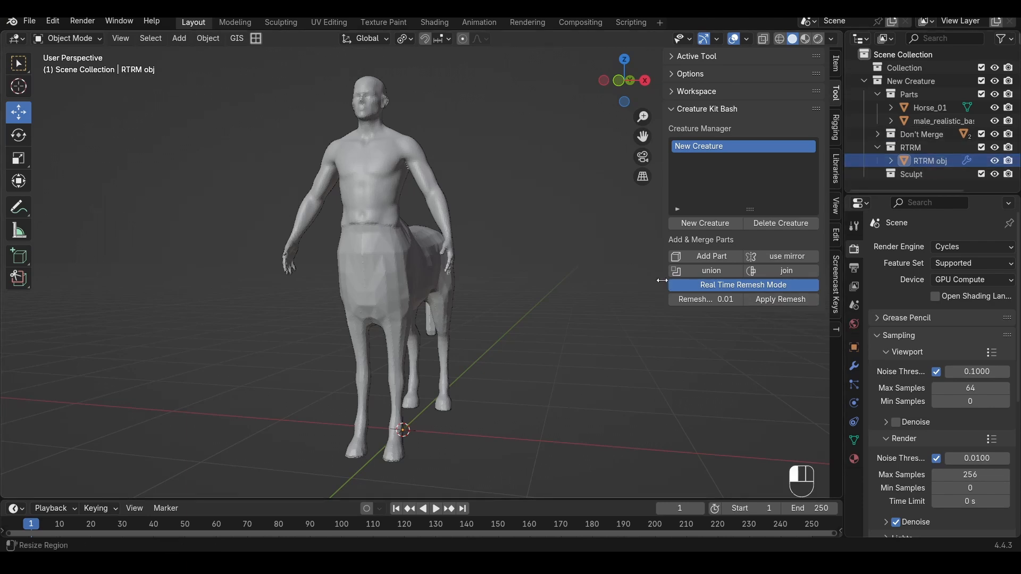
pyautogui.moveTo(663, 280); pyautogui.dragTo(587, 280)
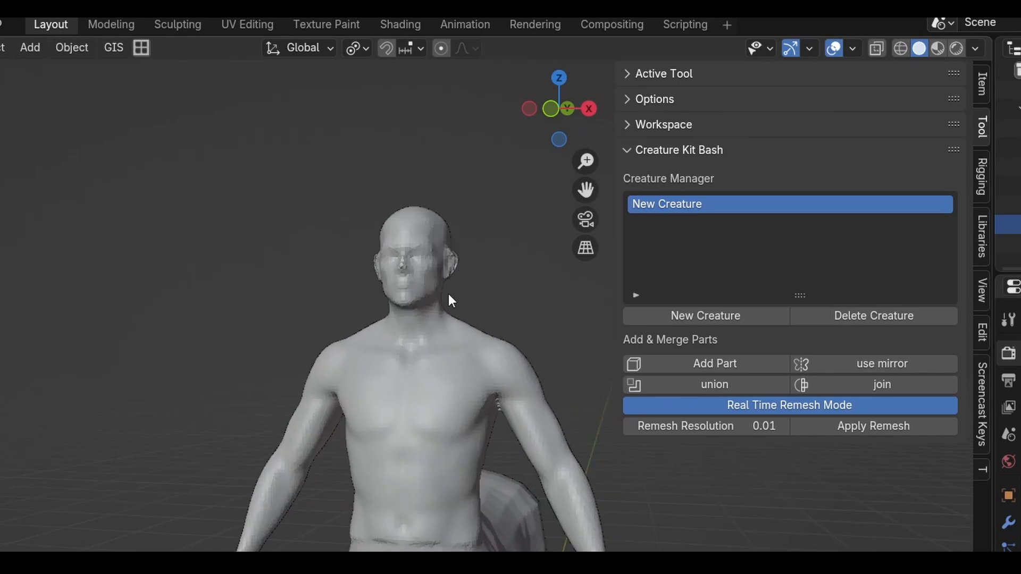
pyautogui.scroll(1, 449, 294)
pyautogui.keyDown('shift'); pyautogui.moveTo(449, 293); pyautogui.dragTo(391, 230, button='middle'); pyautogui.keyUp('shift')
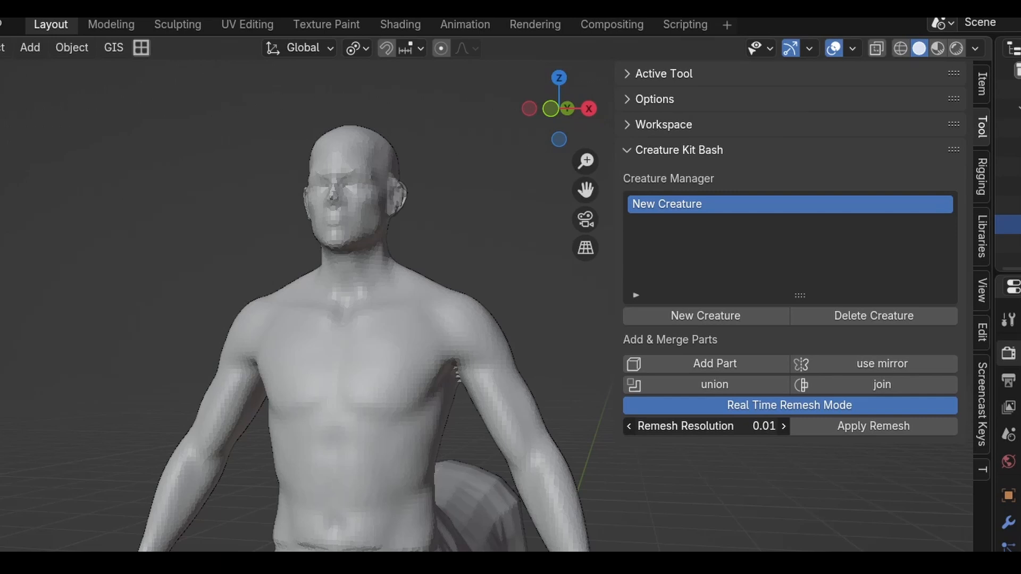
# Lower the Remesh Resolution first to 0.005 and then to 0.002 for a finer real-time remesh of the centaur.
pyautogui.moveTo(707, 426)
pyautogui.mouseDown()
pyautogui.moveTo(723, 427)
pyautogui.moveTo(707, 427)
pyautogui.mouseUp()
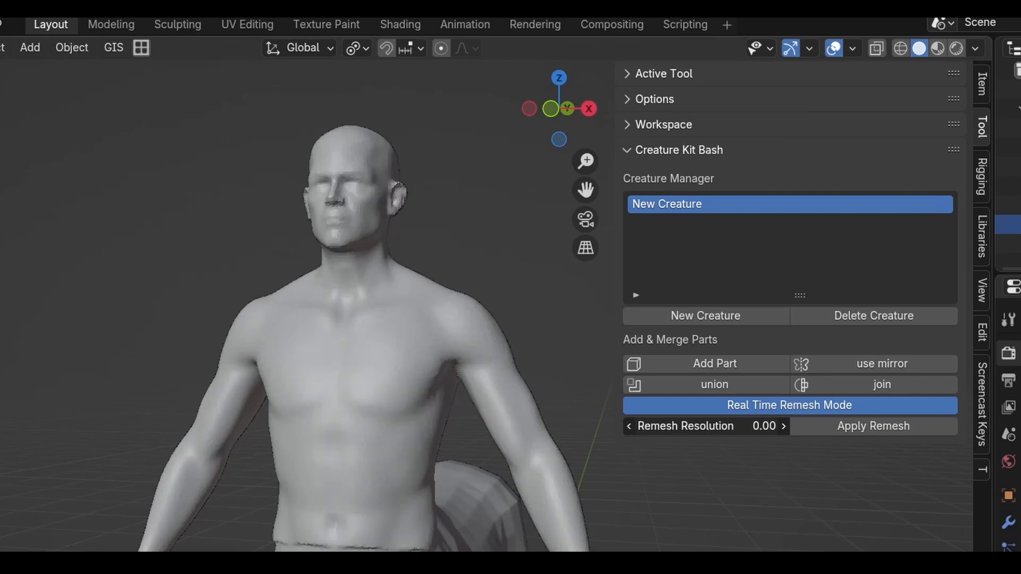
pyautogui.click(700, 426)
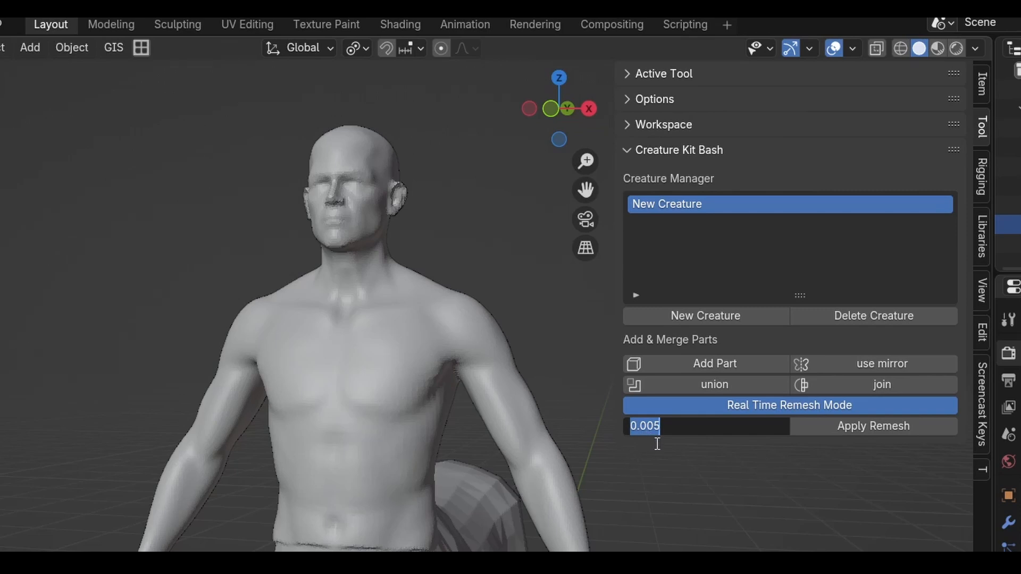
pyautogui.click(710, 427)
pyautogui.press('BackSpace')
pyautogui.write('2')
pyautogui.press('Return')
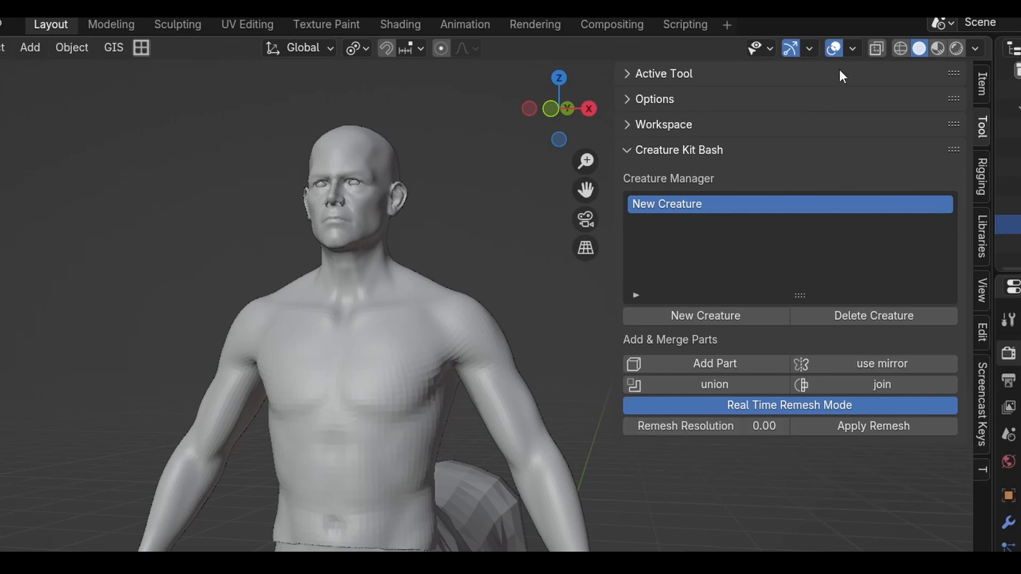
# Turn on the wireframe overlay and examine the mesh density on the centaur's head, chest and arms.
pyautogui.click(851, 49)
pyautogui.click(734, 369)
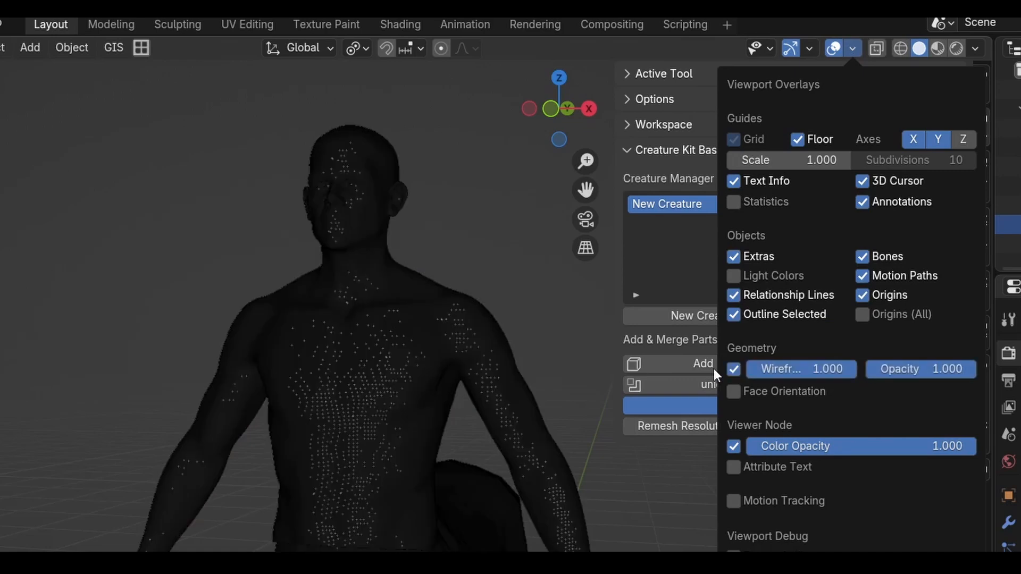
pyautogui.moveTo(544, 362); pyautogui.dragTo(450, 367, button='middle')
pyautogui.moveTo(450, 367); pyautogui.dragTo(496, 374, button='middle')
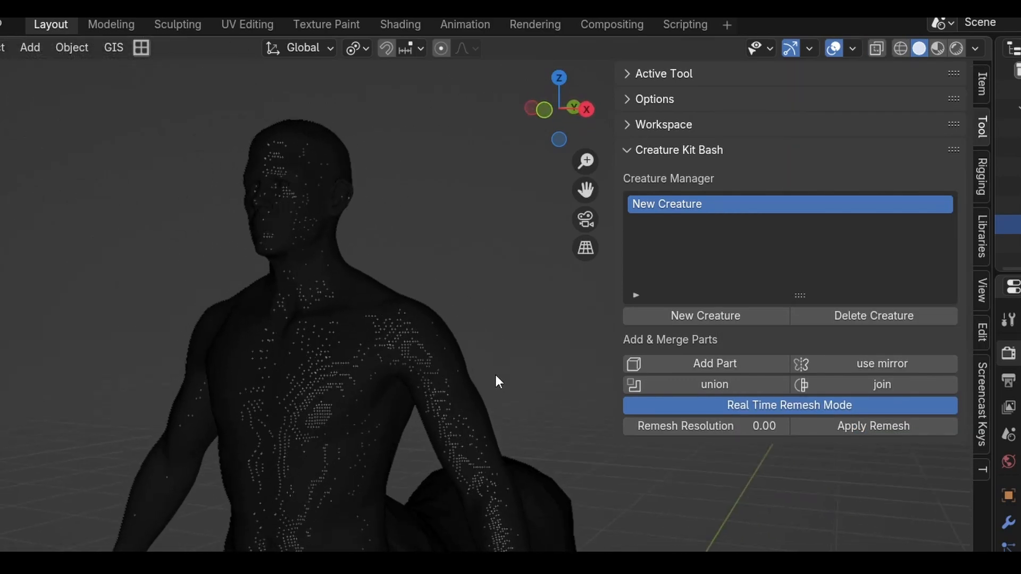
# Raise the Remesh Resolution to 0.01 to make the centaur's real-time remesh coarser.
pyautogui.click(696, 426)
pyautogui.write('0.002')
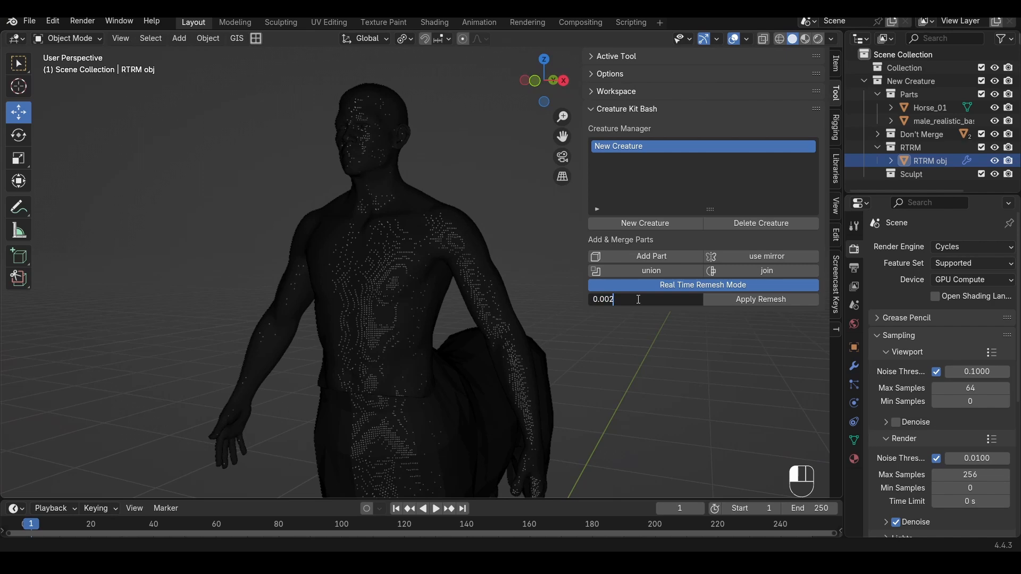
pyautogui.press('BackSpace')
pyautogui.press('BackSpace')
pyautogui.write('1')
pyautogui.press('Return')
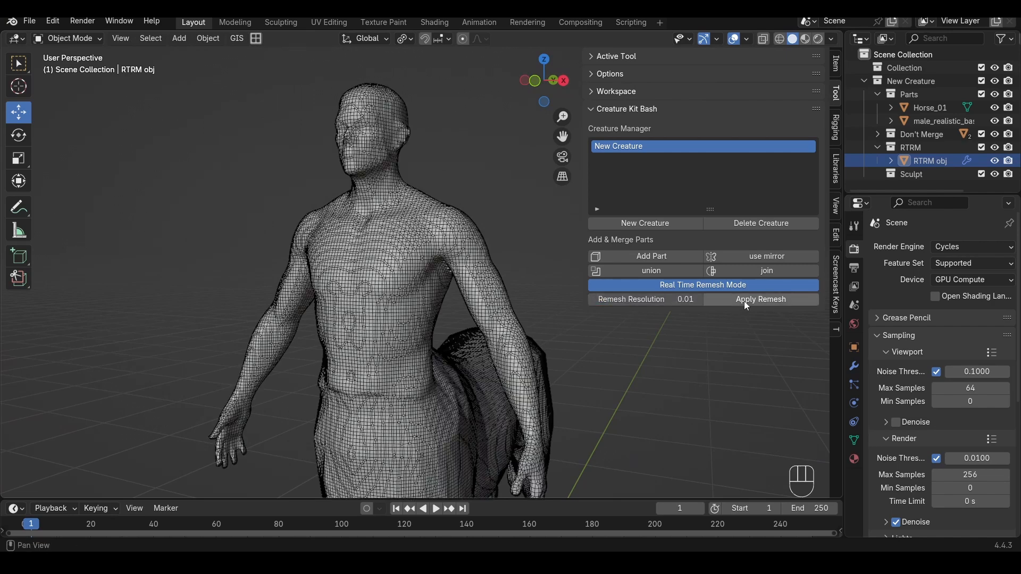
# Set the Remesh Resolution to 0.002 again for the dense version of the mesh.
pyautogui.click(643, 299)
pyautogui.click(643, 299)
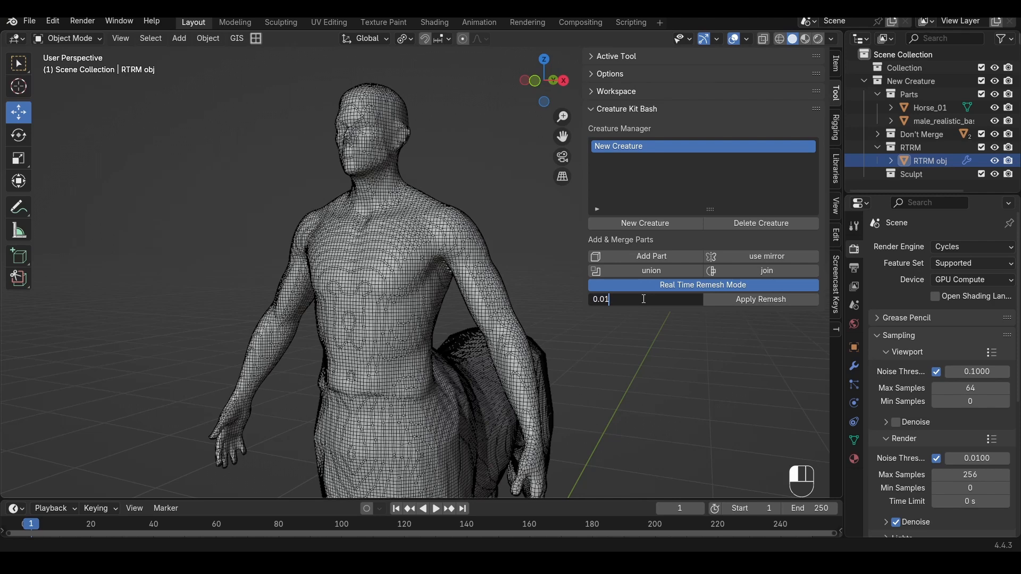
pyautogui.press('BackSpace')
pyautogui.write('0')
pyautogui.press('Return')
# Set the Remesh Resolution back to 0.01.
pyautogui.click(613, 301)
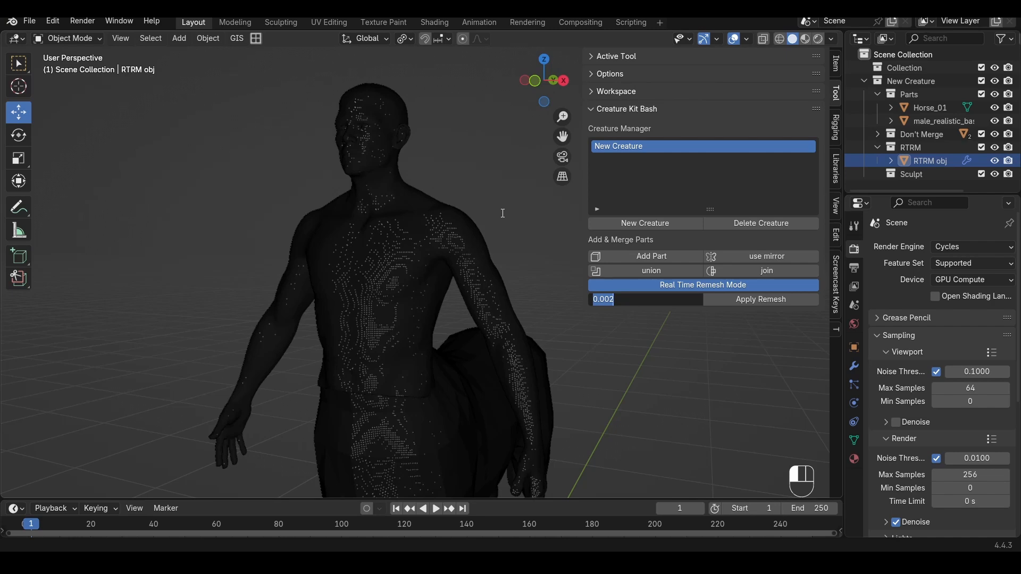
pyautogui.click(639, 300)
pyautogui.press('BackSpace')
pyautogui.press('BackSpace')
pyautogui.write('1')
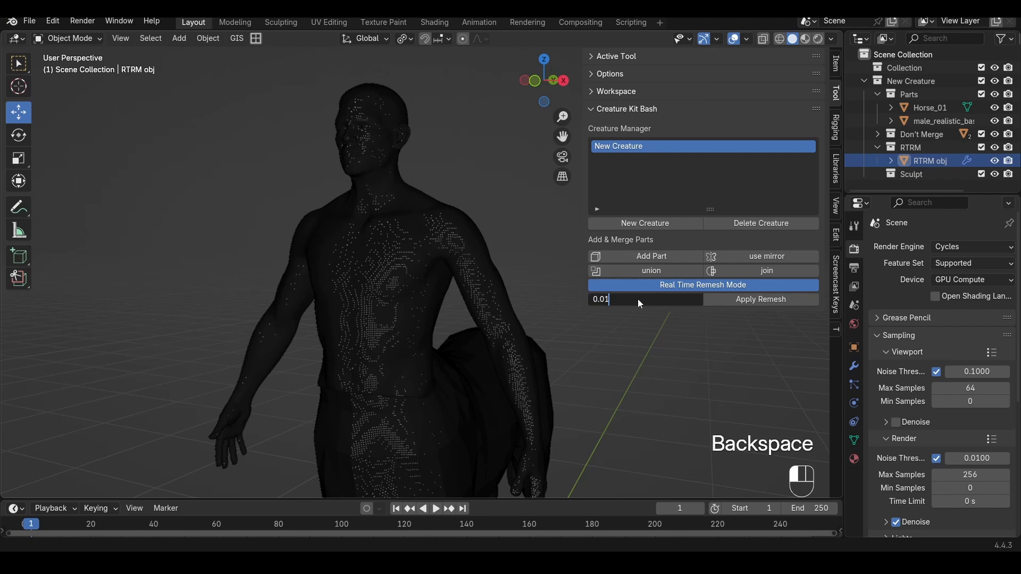
pyautogui.press('Return')
# Turn off the wireframe overlay to show the centaur in plain solid shading.
pyautogui.scroll(-2, 510, 244)
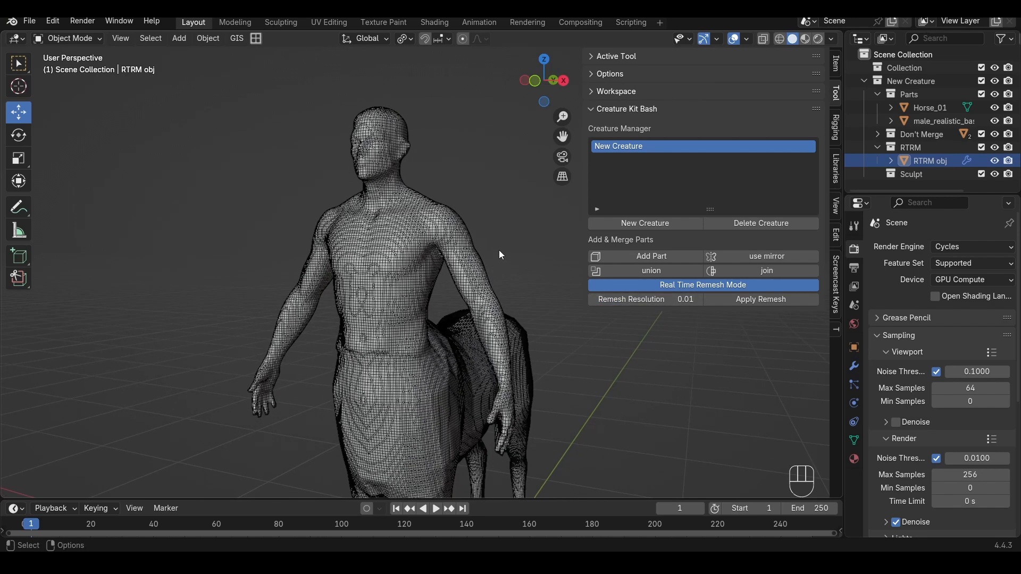
pyautogui.click(746, 39)
pyautogui.click(667, 260)
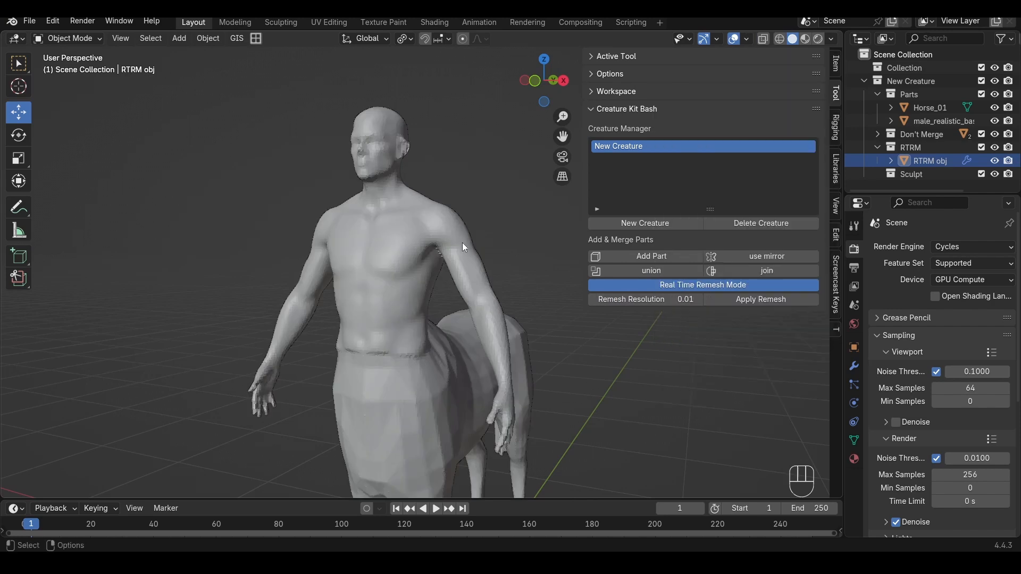
pyautogui.scroll(-1, 461, 242)
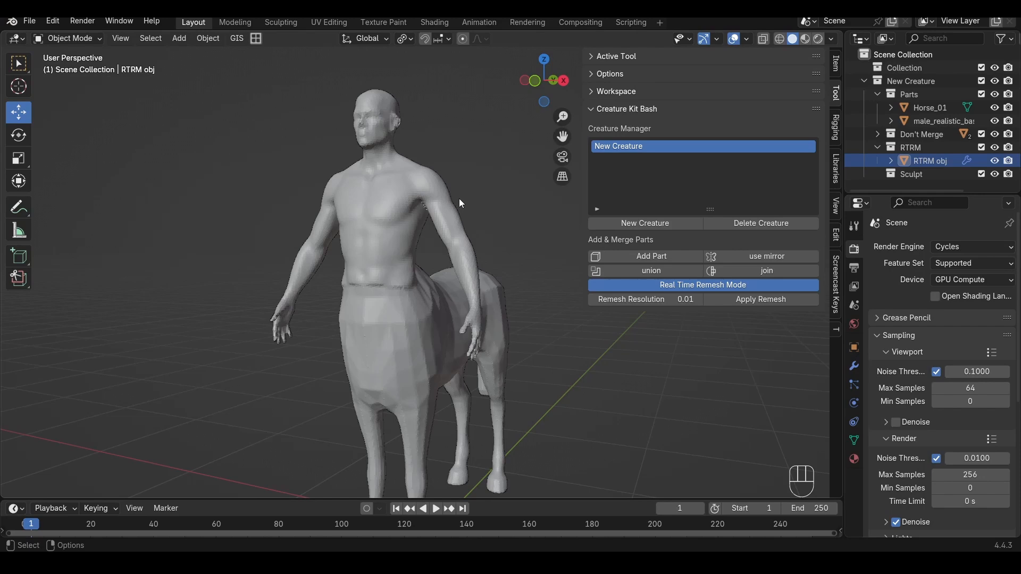
# Select the Horse_01 body and the male torso in turn, ending with the male torso selected.
pyautogui.click(426, 337)
pyautogui.click(426, 337)
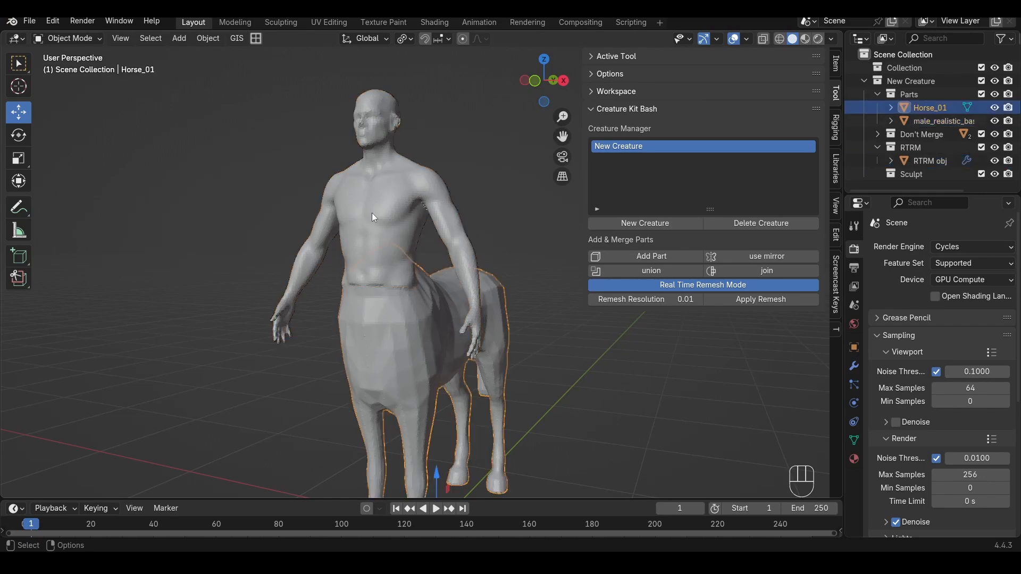
pyautogui.click(371, 213)
pyautogui.click(392, 327)
pyautogui.click(411, 187)
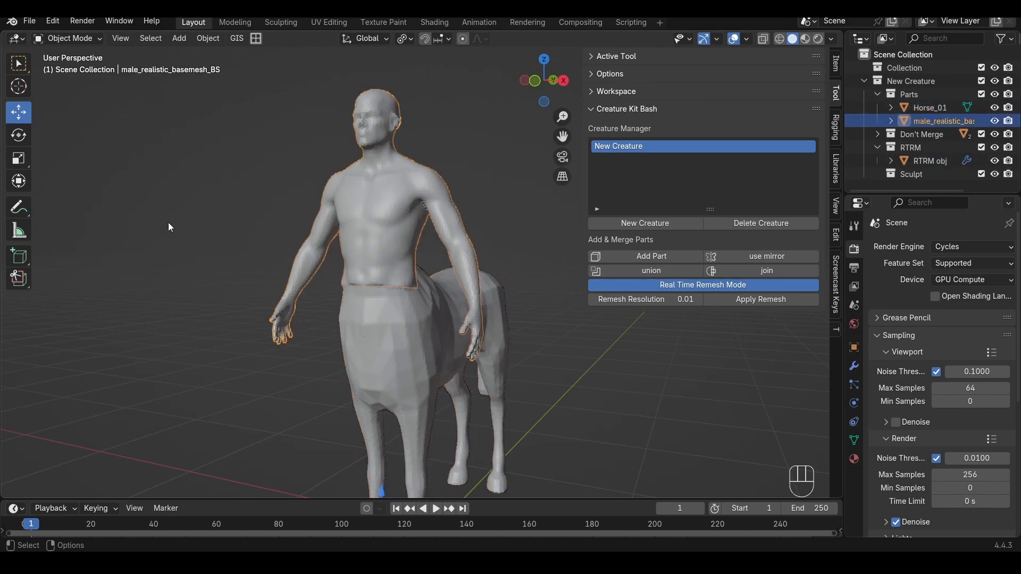
# Hide the viewport overlays and shift the male torso along the global Y axis at the waist seam.
pyautogui.keyDown('alt'); pyautogui.moveTo(365, 306); pyautogui.dragTo(365, 282, button='middle'); pyautogui.keyUp('alt')
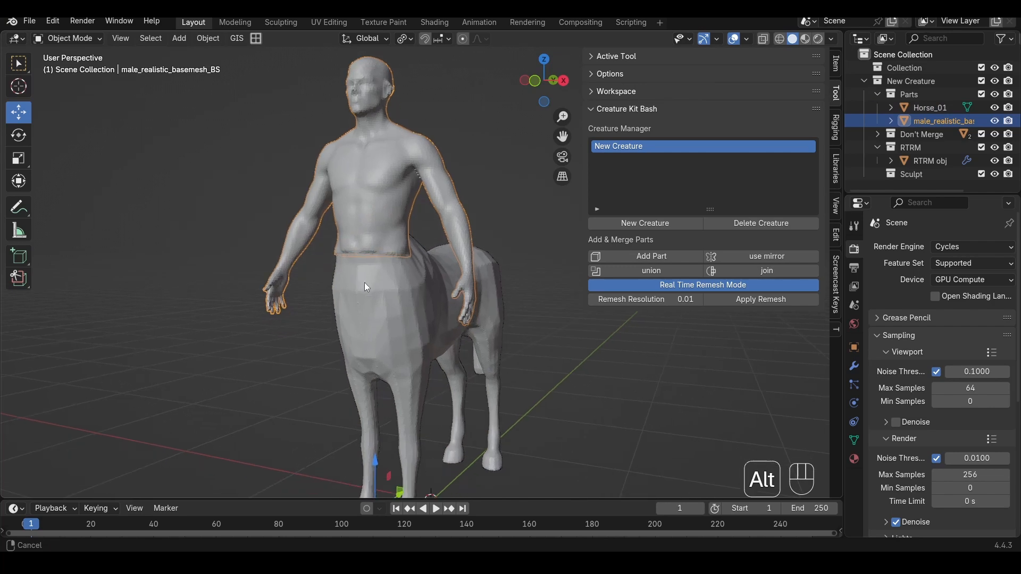
pyautogui.scroll(2, 365, 282)
pyautogui.press('z')
pyautogui.scroll(2, 315, 266)
pyautogui.moveTo(311, 243); pyautogui.dragTo(374, 198, button='middle')
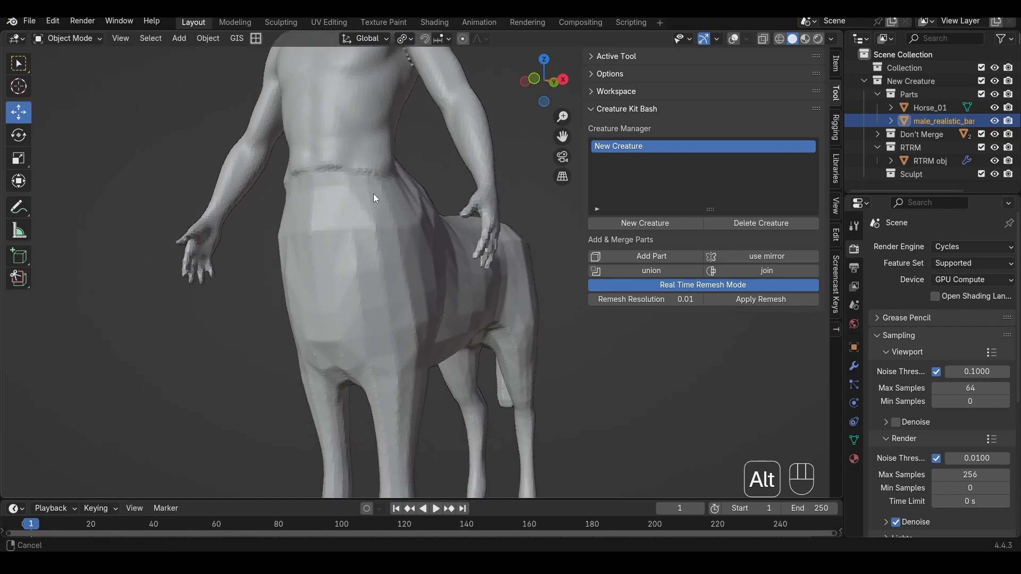
pyautogui.press('g')
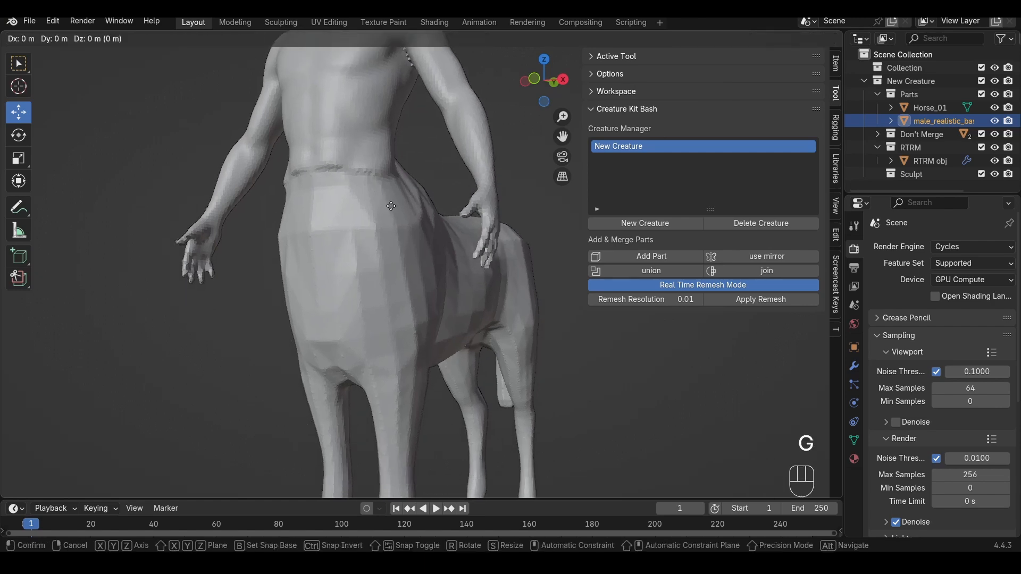
pyautogui.press('y')
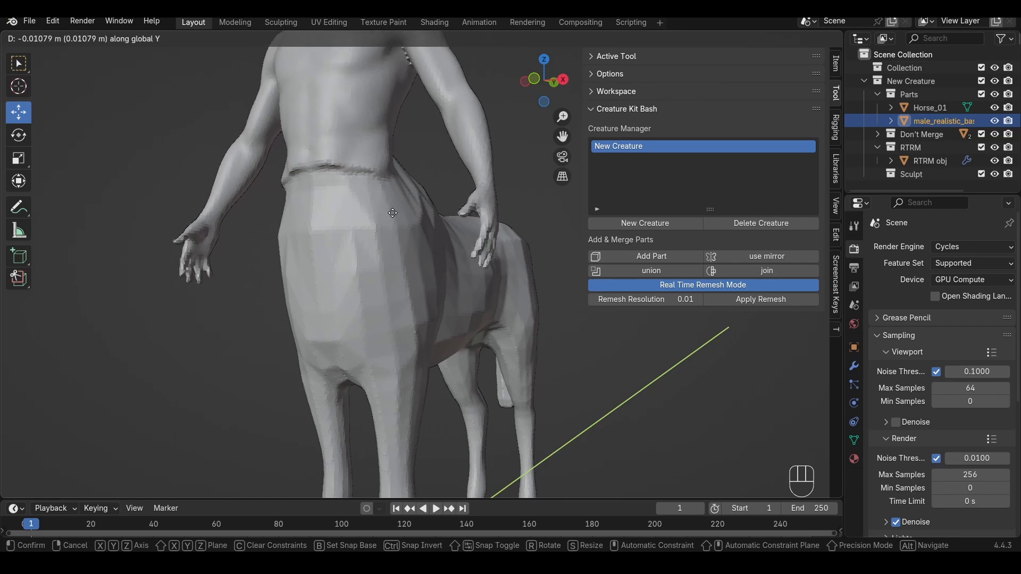
pyautogui.click(384, 219)
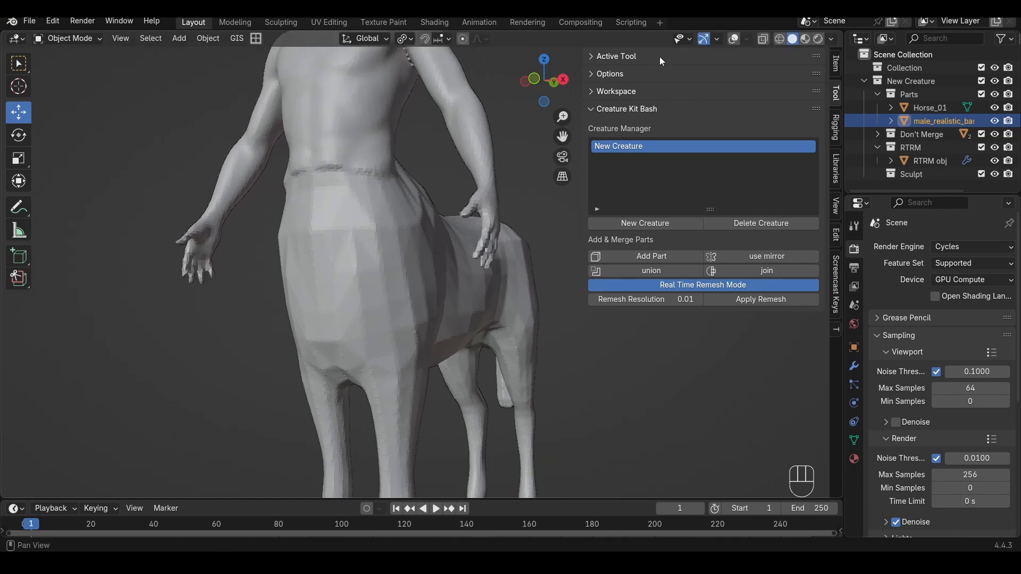
# Show the overlays with wireframe enabled and move the male torso about 0.0096 m along the global Y axis.
pyautogui.click(734, 40)
pyautogui.click(746, 39)
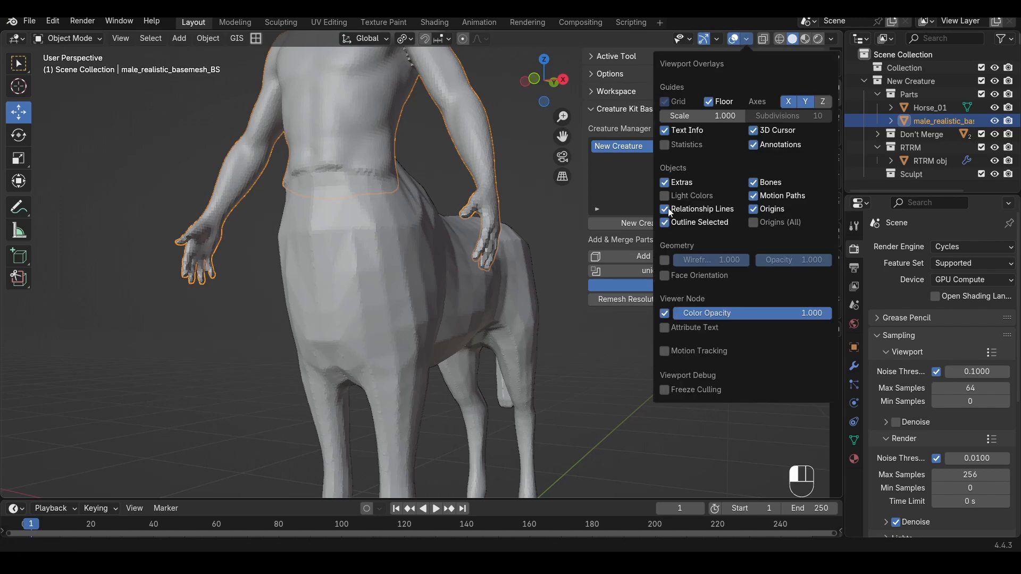
pyautogui.click(665, 260)
pyautogui.scroll(4, 455, 193)
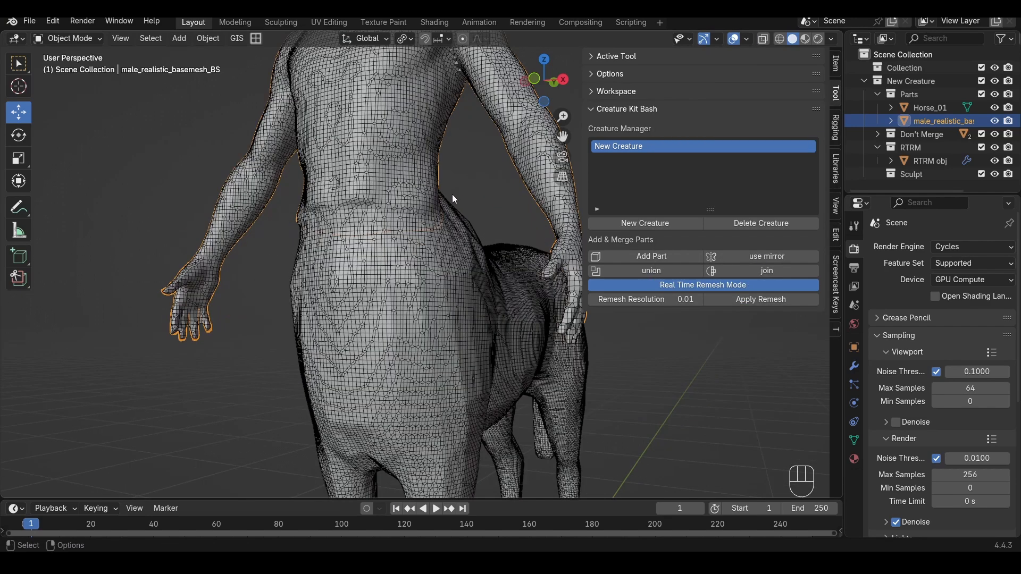
pyautogui.press('g')
pyautogui.press('y')
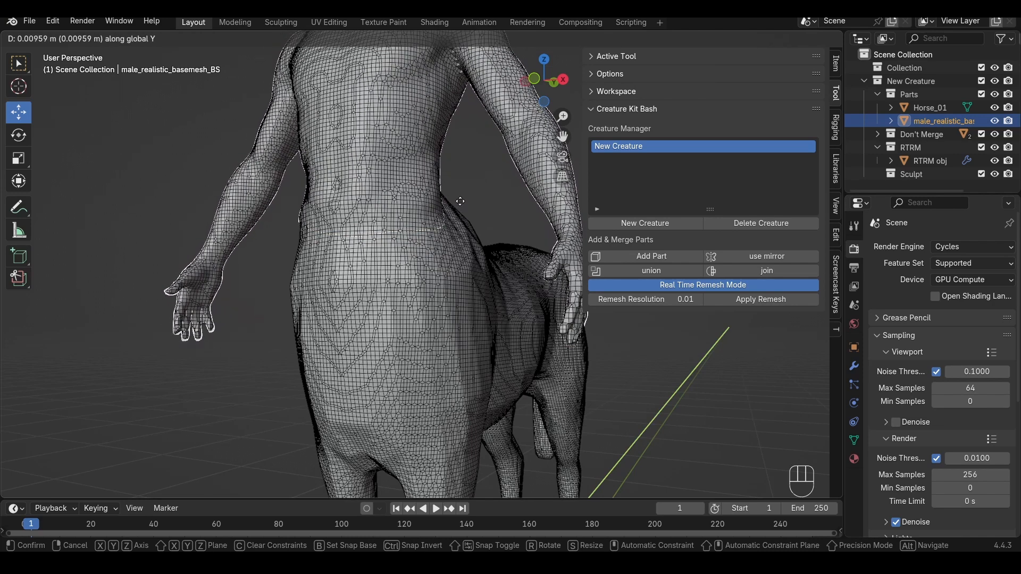
pyautogui.click(460, 201)
# Hide the viewport overlays and check the remeshed waist seam and the whole centaur in solid shading.
pyautogui.press('z')
pyautogui.click(493, 171)
pyautogui.scroll(-2, 459, 198)
pyautogui.keyDown('alt'); pyautogui.moveTo(456, 204); pyautogui.dragTo(444, 192); pyautogui.keyUp('alt')
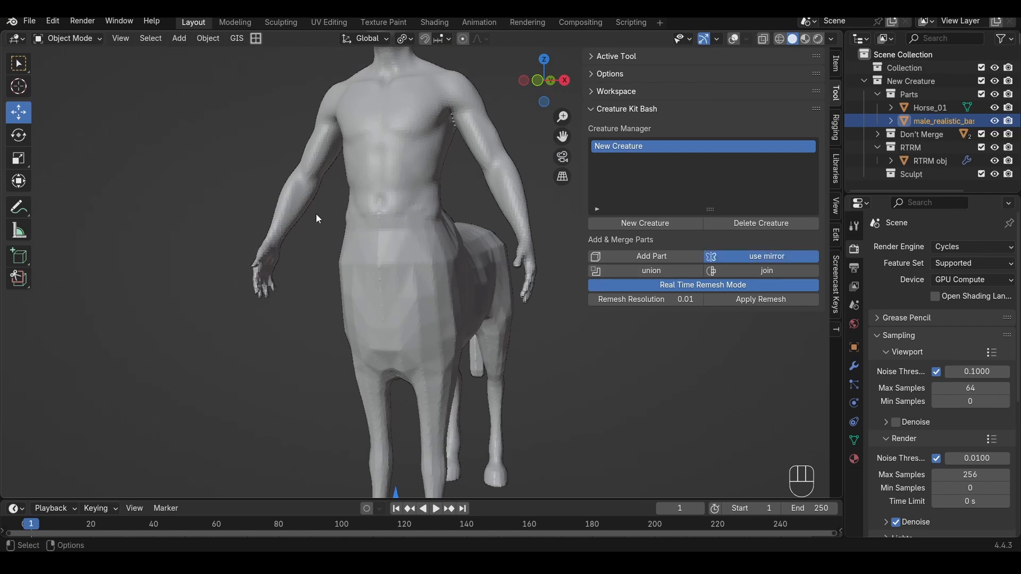
pyautogui.scroll(-4, 318, 218)
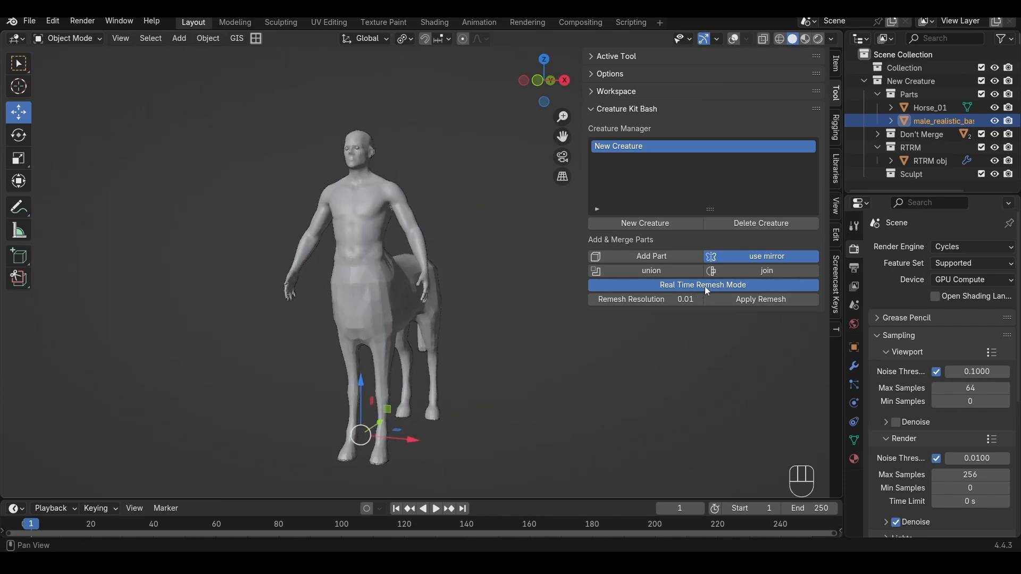
# Split the 3D viewport, turn the new area into an Asset Browser showing the CKTB library, and collapse its catalog list.
pyautogui.moveTo(840, 37); pyautogui.dragTo(585, 95)
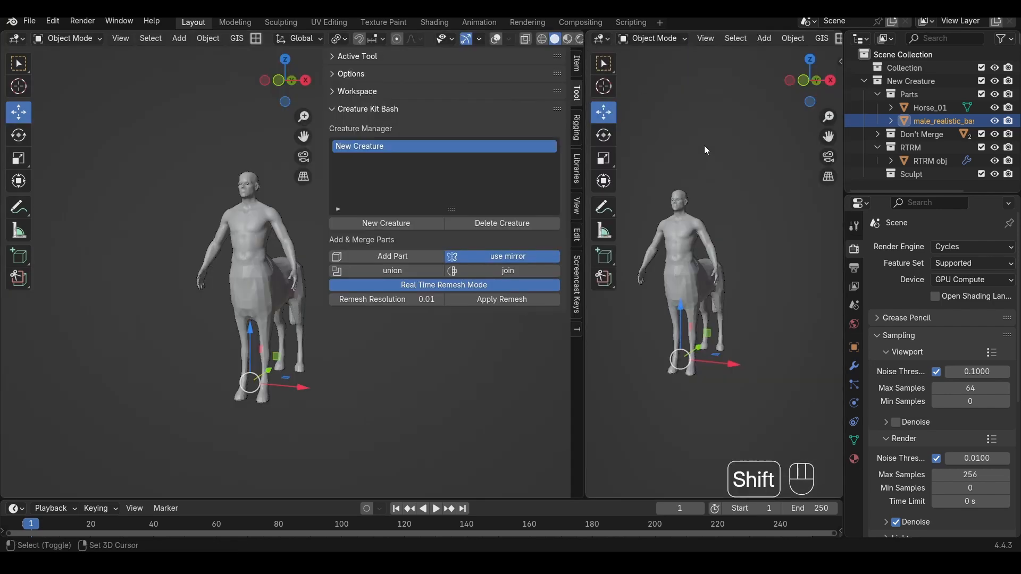
pyautogui.hotkey('shift', 'F1')
pyautogui.hotkey('shift', 'F1')
pyautogui.click(657, 58)
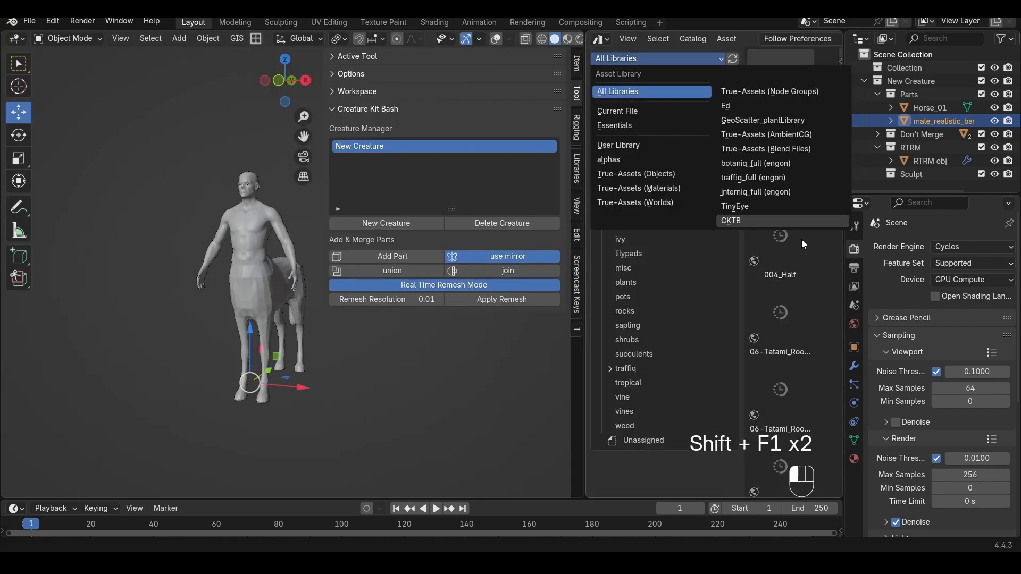
pyautogui.click(771, 220)
pyautogui.moveTo(726, 235); pyautogui.dragTo(612, 228)
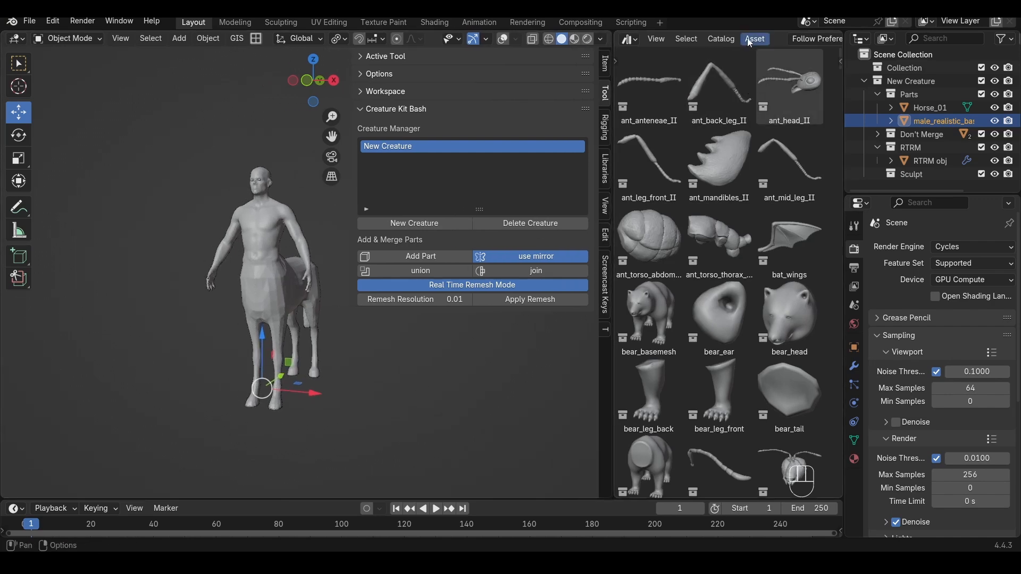
# Search the CKTB assets for "wing" and select the bird_wing asset, with the centaur's upper body framed.
pyautogui.scroll(-4, 798, 41)
pyautogui.click(810, 40)
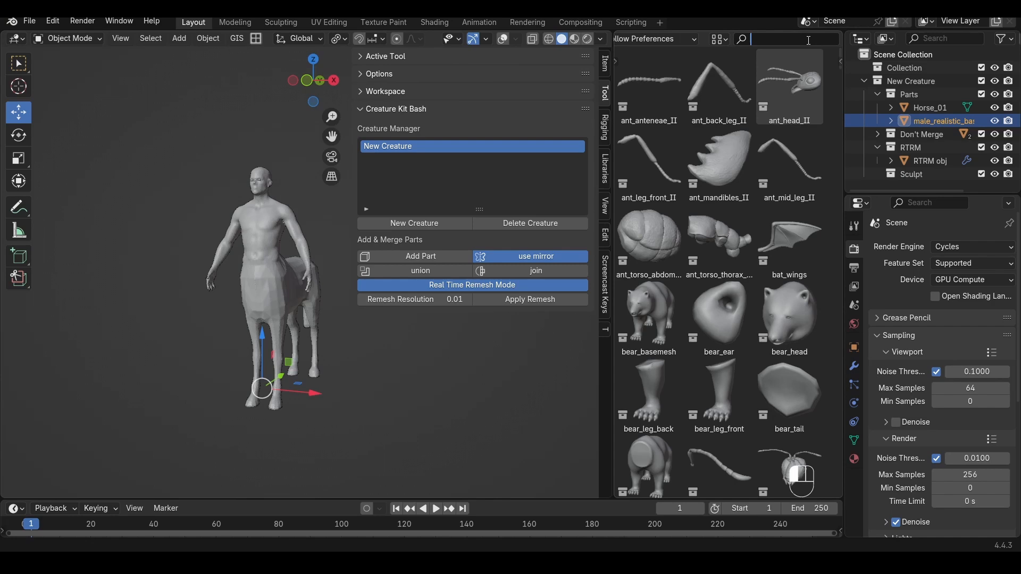
pyautogui.write('wing')
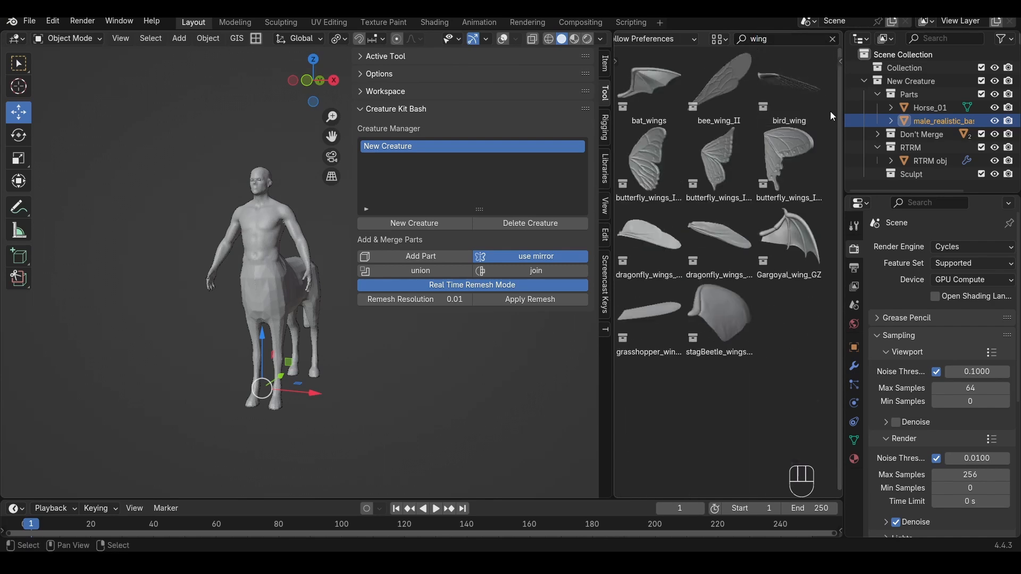
pyautogui.click(796, 94)
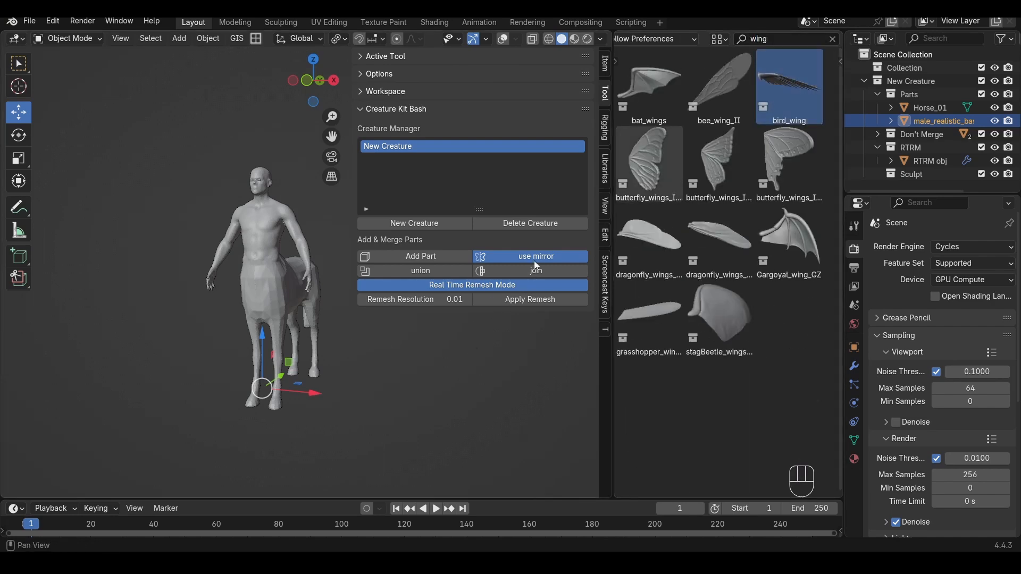
pyautogui.keyDown('alt'); pyautogui.moveTo(297, 221); pyautogui.dragTo(291, 248, button='middle'); pyautogui.keyUp('alt')
pyautogui.scroll(2, 301, 261)
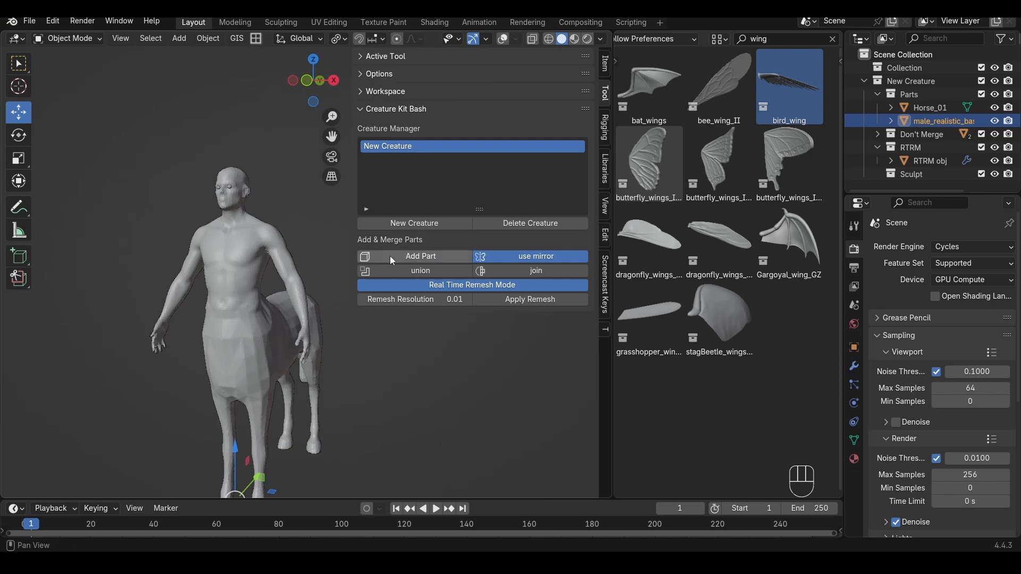
# Add the bird_wing part with mirroring enabled, place it beside the centaur, and scale the wings up.
pyautogui.click(407, 258)
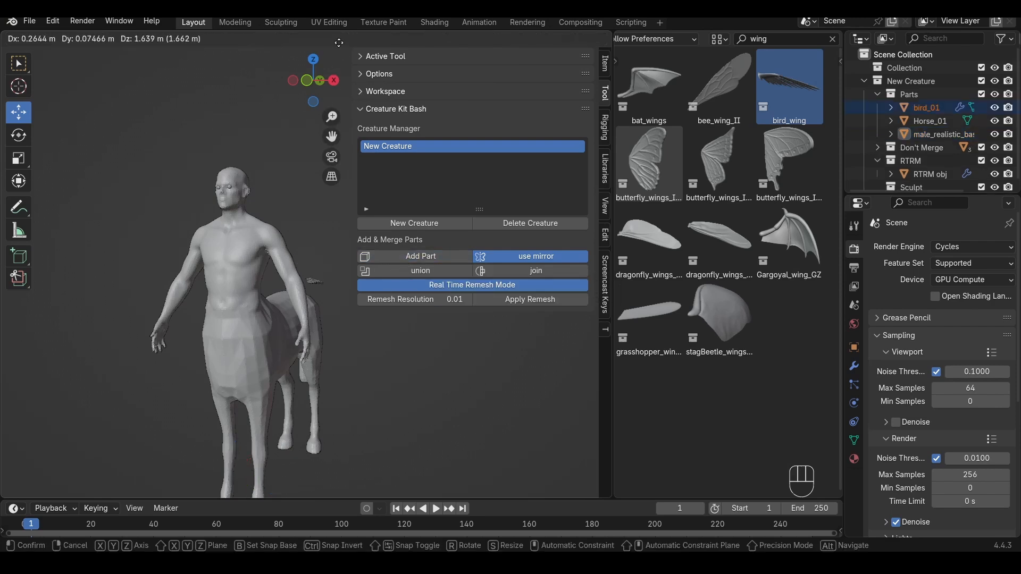
pyautogui.click(334, 487)
pyautogui.keyDown('alt'); pyautogui.moveTo(548, 364); pyautogui.dragTo(394, 339); pyautogui.keyUp('alt')
pyautogui.press('s')
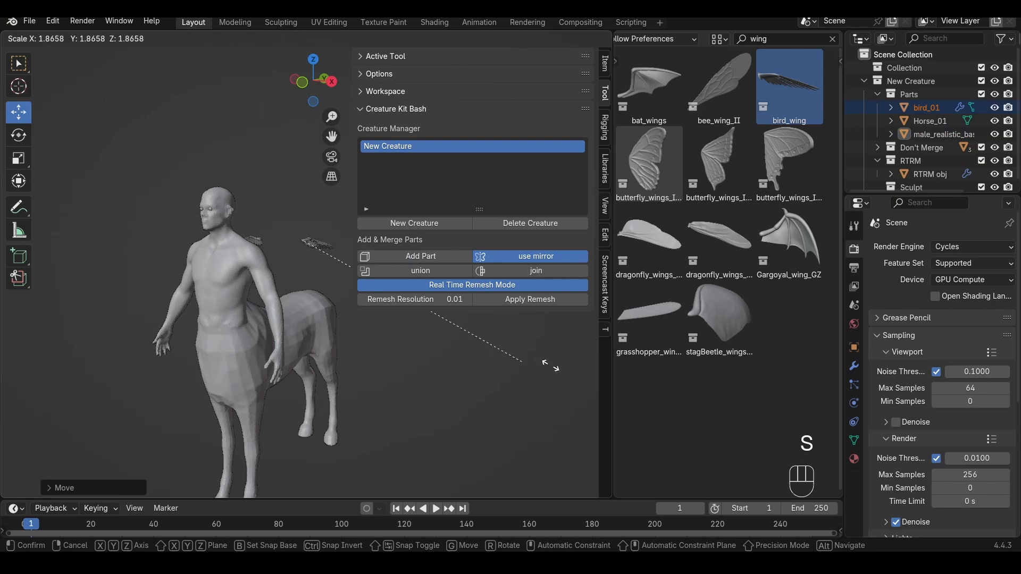
pyautogui.click(537, 406)
# Rotate the mirrored wings as seen from above and move them forward to the male torso's back.
pyautogui.keyDown('alt'); pyautogui.moveTo(538, 406); pyautogui.dragTo(291, 272); pyautogui.keyUp('alt')
pyautogui.press('r')
pyautogui.press('r')
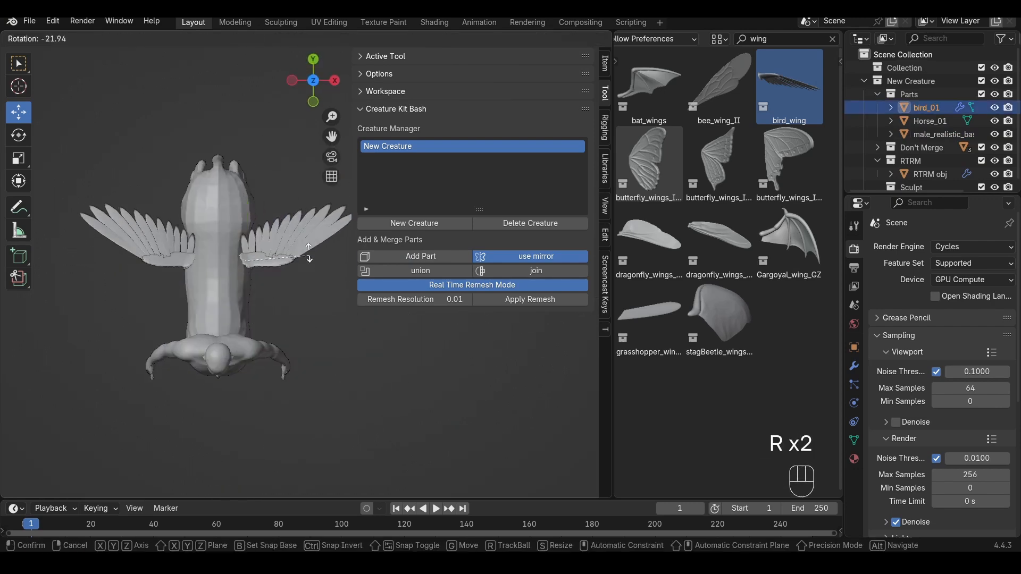
pyautogui.click(305, 259)
pyautogui.press('g')
pyautogui.click(295, 320)
# Rotate the wings freely in side view and move their roots onto the torso's upper back.
pyautogui.keyDown('alt'); pyautogui.moveTo(296, 320); pyautogui.dragTo(184, 232); pyautogui.keyUp('alt')
pyautogui.scroll(4, 271, 334)
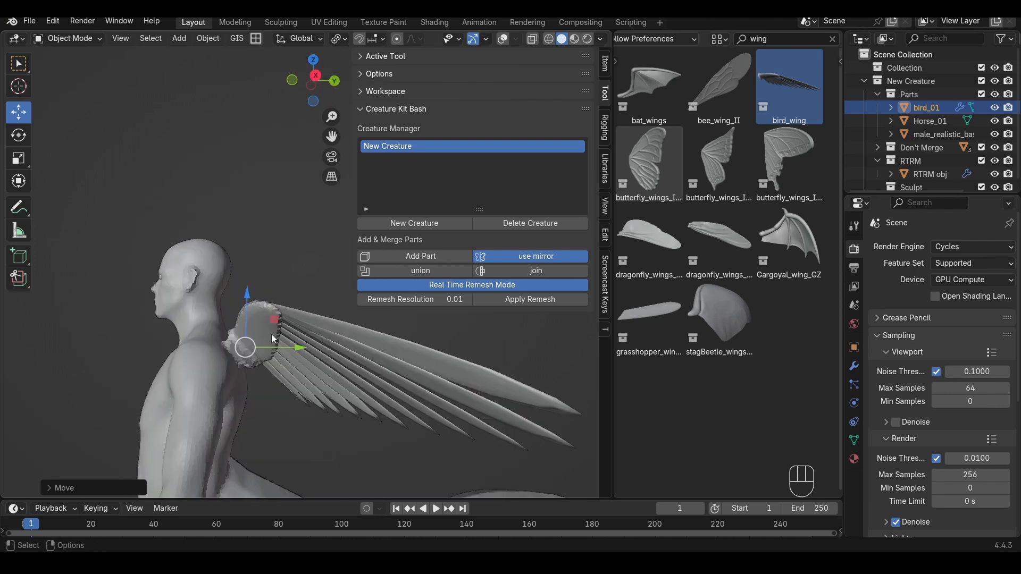
pyautogui.scroll(2, 272, 334)
pyautogui.keyDown('alt'); pyautogui.moveTo(271, 334); pyautogui.dragTo(273, 345); pyautogui.keyUp('alt')
pyautogui.press('r')
pyautogui.press('r')
pyautogui.click(226, 273)
pyautogui.press('g')
pyautogui.click(209, 282)
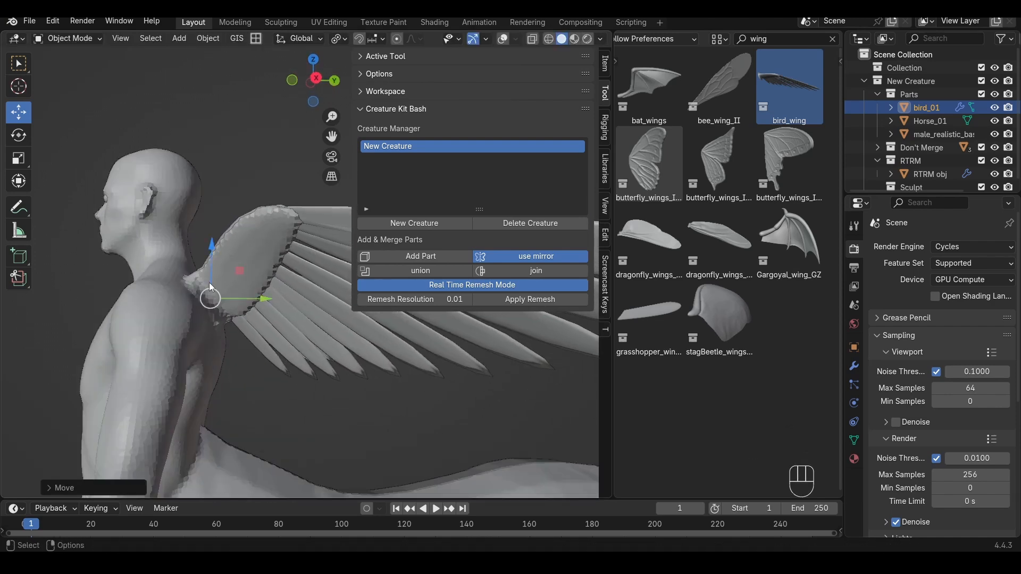
# Refine the wings' tilt from behind and shift their bases against the shoulder blades.
pyautogui.keyDown('alt'); pyautogui.moveTo(209, 282); pyautogui.dragTo(256, 218); pyautogui.keyUp('alt')
pyautogui.press('r')
pyautogui.press('r')
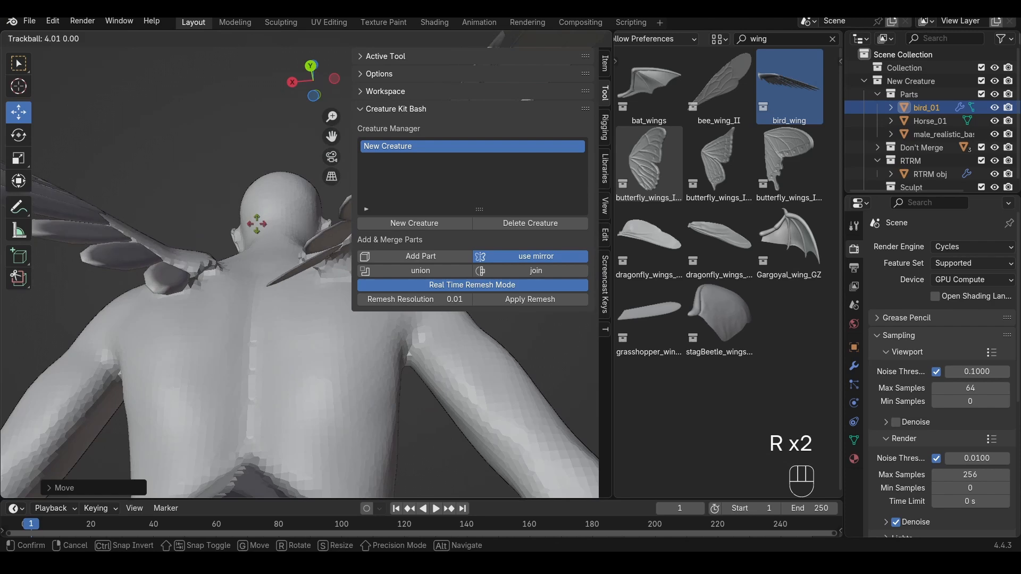
pyautogui.press('r')
pyautogui.click(296, 236)
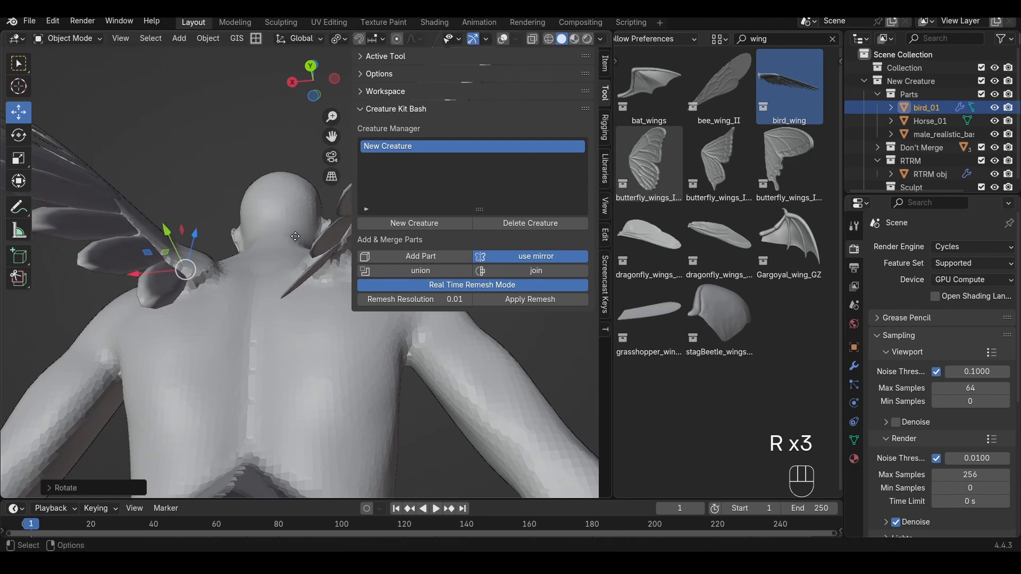
pyautogui.press('g')
pyautogui.click(295, 239)
# Rescale the wings, rotate them in side view, and reposition them so they join the upper back.
pyautogui.keyDown('alt'); pyautogui.moveTo(295, 240); pyautogui.dragTo(226, 319); pyautogui.keyUp('alt')
pyautogui.press('s')
pyautogui.click(288, 272)
pyautogui.keyDown('alt'); pyautogui.moveTo(288, 272); pyautogui.dragTo(273, 269); pyautogui.keyUp('alt')
pyautogui.press('r')
pyautogui.click(266, 277)
pyautogui.press('g')
pyautogui.click(213, 314)
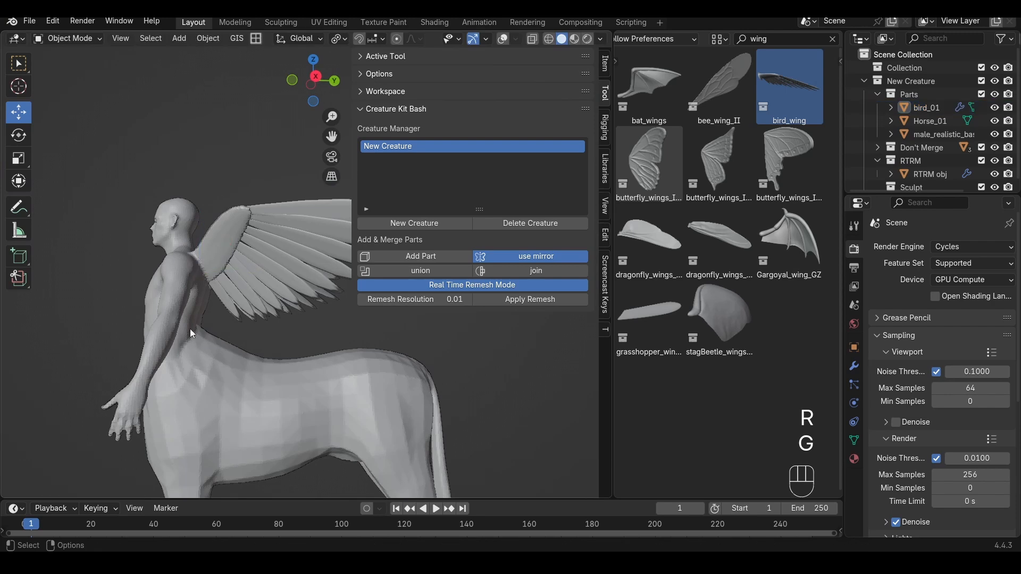
# Search the asset library for "horn" and select the ringed Bull-Man horn asset.
pyautogui.keyDown('alt'); pyautogui.moveTo(203, 343); pyautogui.dragTo(272, 257); pyautogui.keyUp('alt')
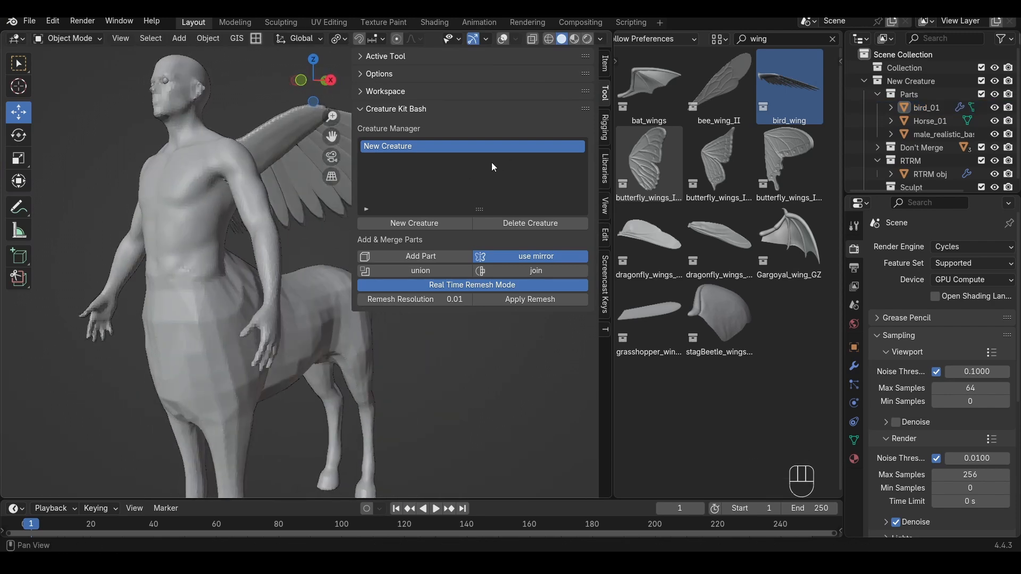
pyautogui.keyDown('alt'); pyautogui.moveTo(277, 202); pyautogui.dragTo(244, 203); pyautogui.keyUp('alt')
pyautogui.keyDown('alt'); pyautogui.moveTo(217, 161); pyautogui.dragTo(258, 201); pyautogui.keyUp('alt')
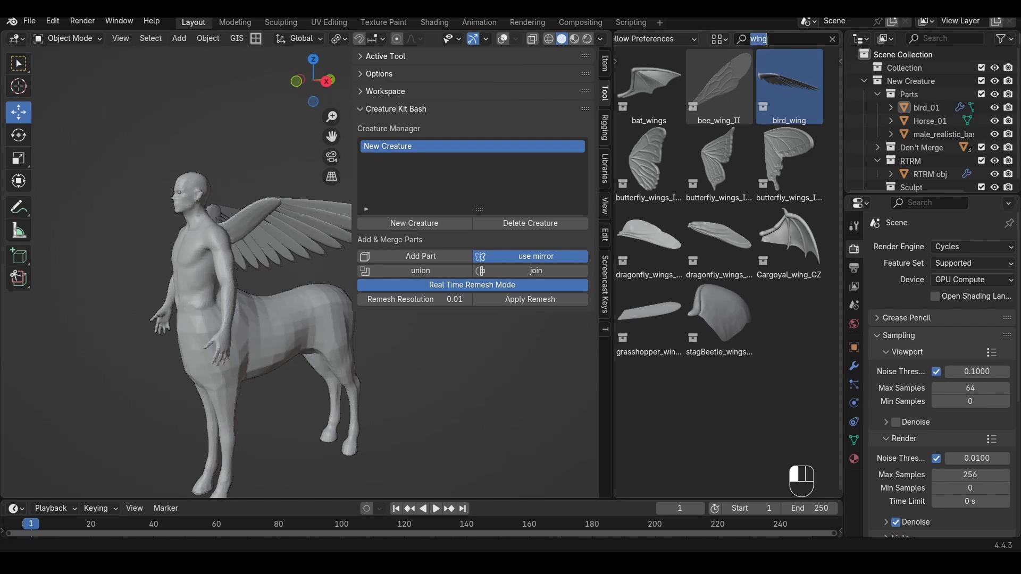
pyautogui.write('horn')
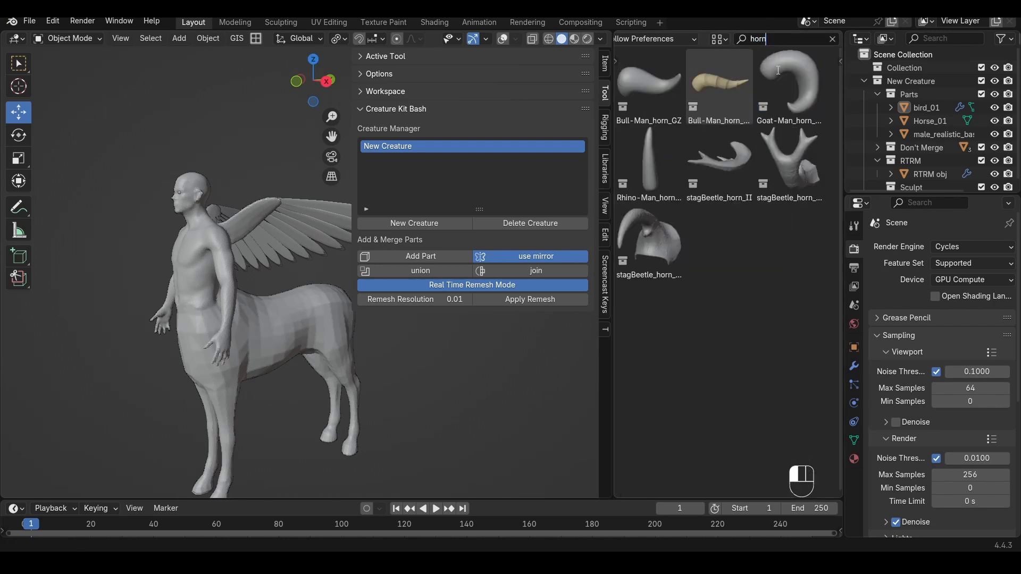
pyautogui.click(716, 110)
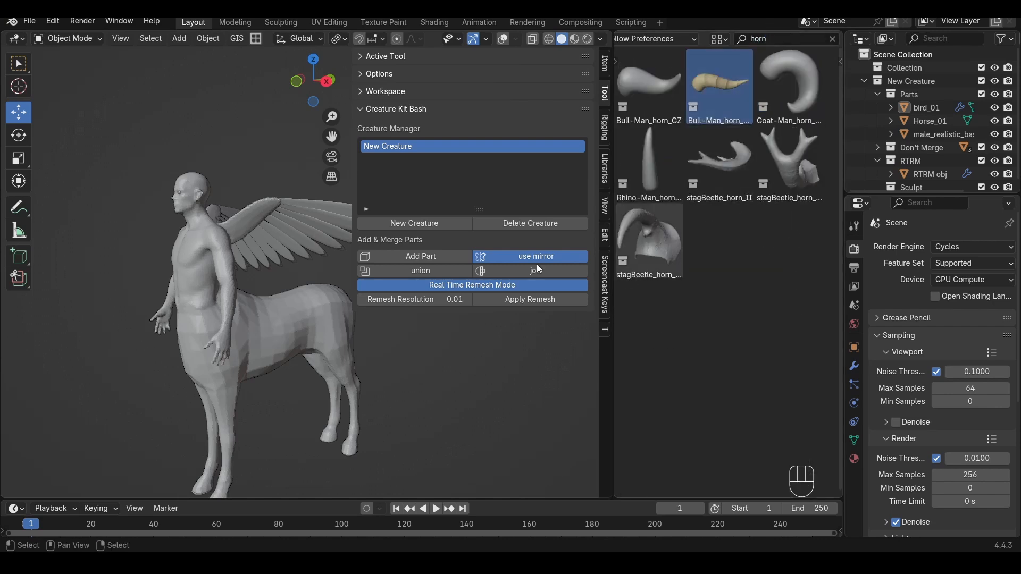
# Add the mirrored Bull-Man horn part to the creature and move it up to the male head.
pyautogui.keyDown('alt'); pyautogui.moveTo(254, 280); pyautogui.dragTo(267, 207, button='middle'); pyautogui.keyUp('alt')
pyautogui.click(198, 144)
pyautogui.scroll(-1, 276, 241)
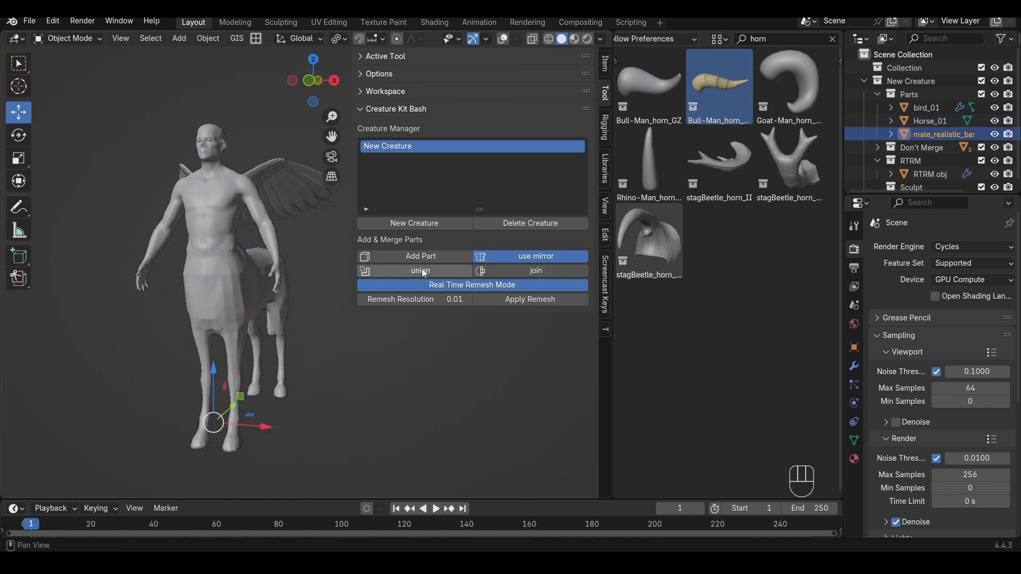
pyautogui.click(420, 257)
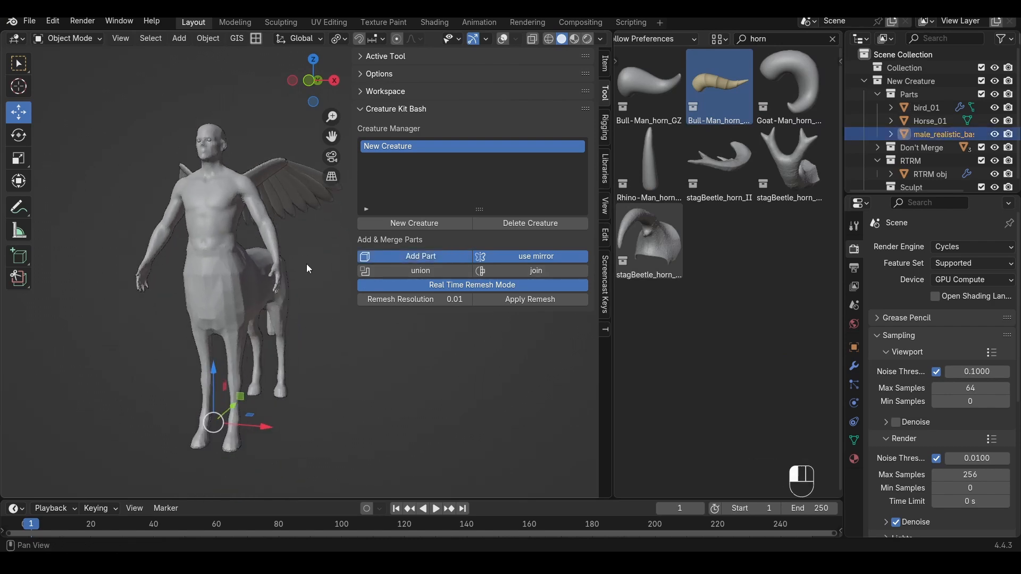
pyautogui.click(323, 456)
pyautogui.keyDown('alt'); pyautogui.moveTo(323, 457); pyautogui.dragTo(344, 287, button='middle'); pyautogui.keyUp('alt')
pyautogui.press('g')
pyautogui.click(244, 297)
# Scale the horns to suit the head and move their bases into the sides of the skull.
pyautogui.moveTo(244, 297); pyautogui.dragTo(288, 295, button='middle')
pyautogui.press('s')
pyautogui.click(298, 194)
pyautogui.press('g')
pyautogui.click(287, 203)
pyautogui.press('q')
pyautogui.press('g')
pyautogui.click(262, 209)
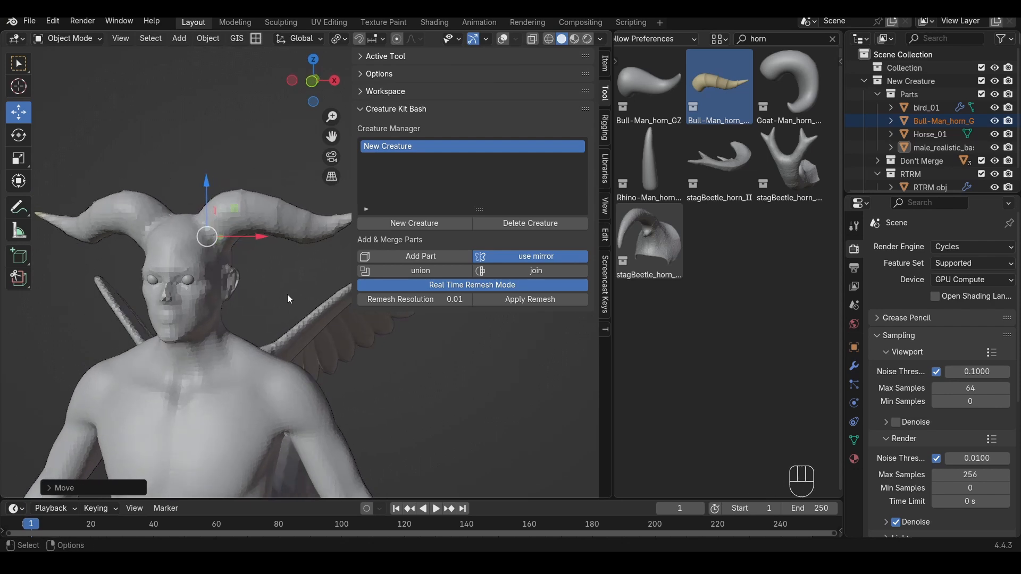
pyautogui.press('g')
pyautogui.click(248, 327)
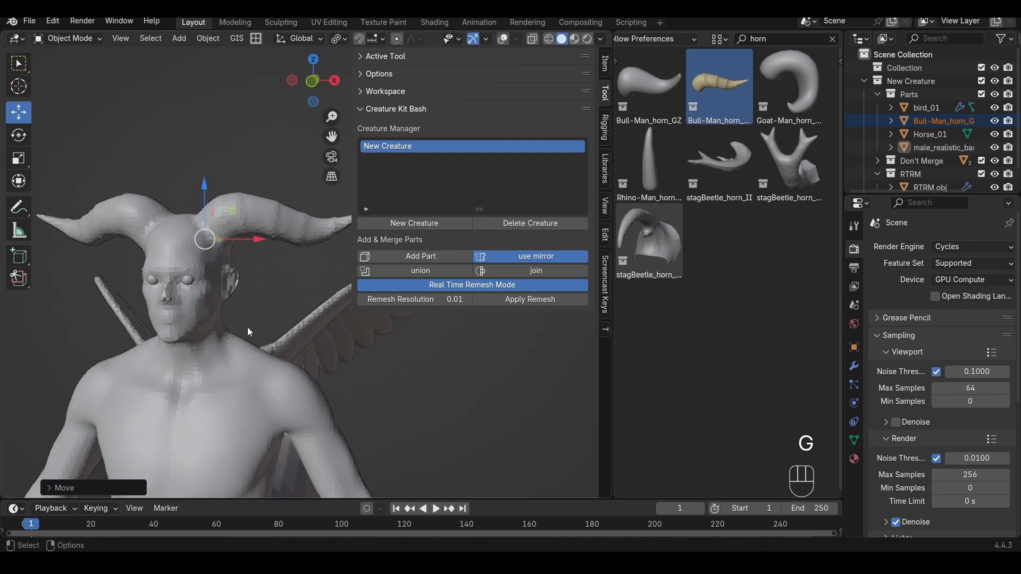
# Refine the real-time remesh resolution to 0.002 for sharper facial detail.
pyautogui.keyDown('alt'); pyautogui.moveTo(248, 328); pyautogui.dragTo(272, 282, button='middle'); pyautogui.keyUp('alt')
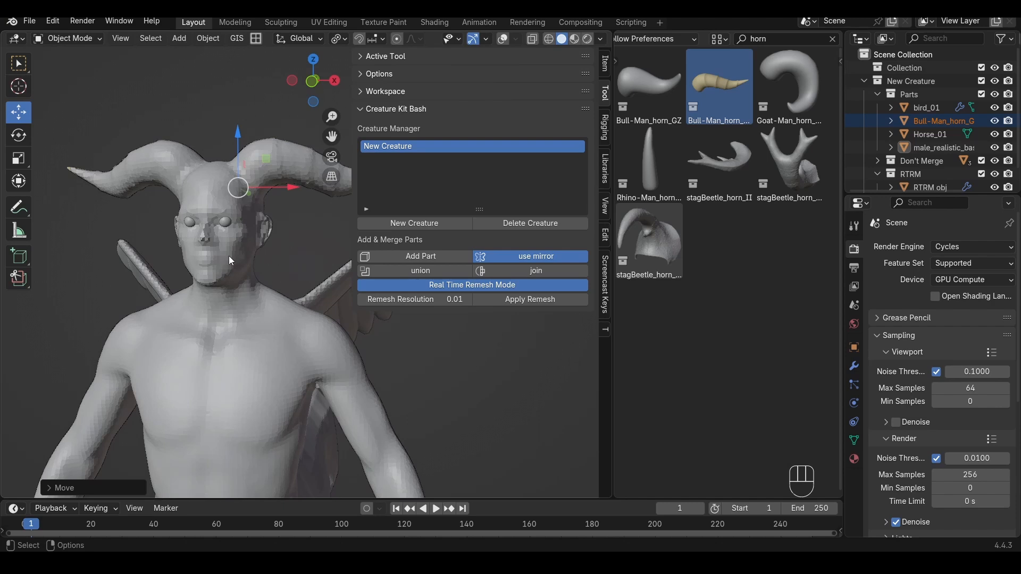
pyautogui.keyDown('alt'); pyautogui.moveTo(320, 333); pyautogui.dragTo(314, 315, button='middle'); pyautogui.keyUp('alt')
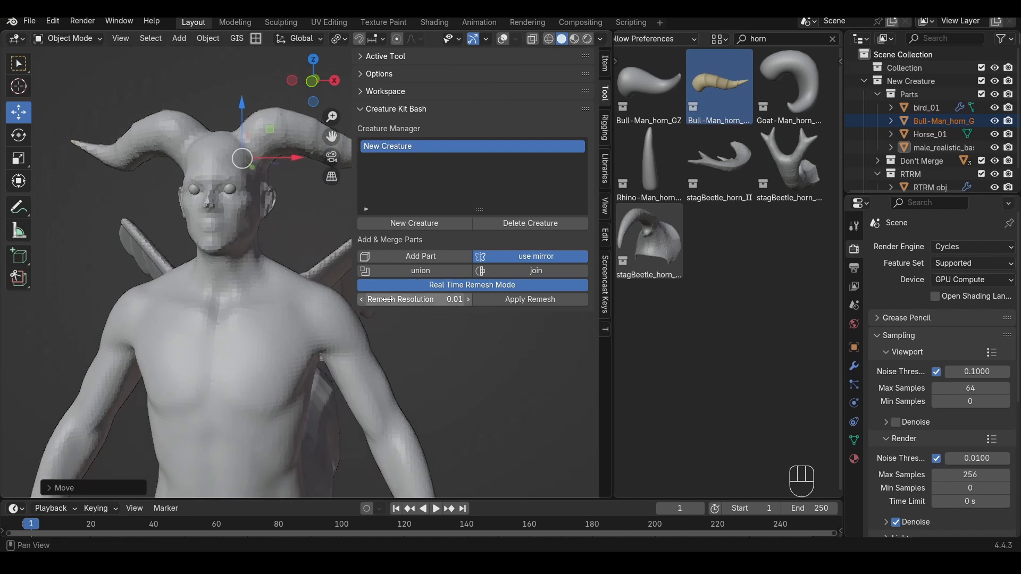
pyautogui.doubleClick(432, 299)
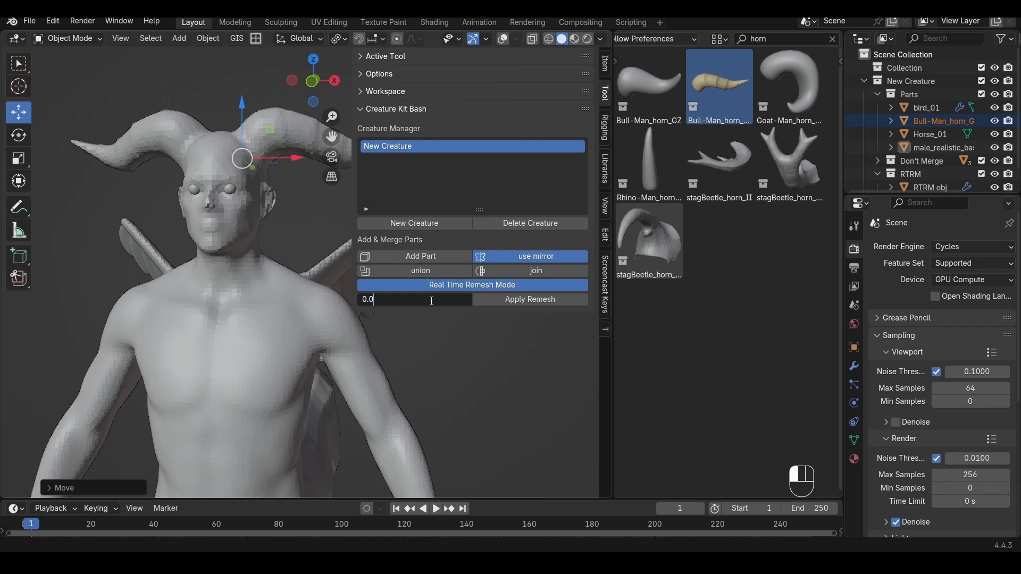
pyautogui.press('Return')
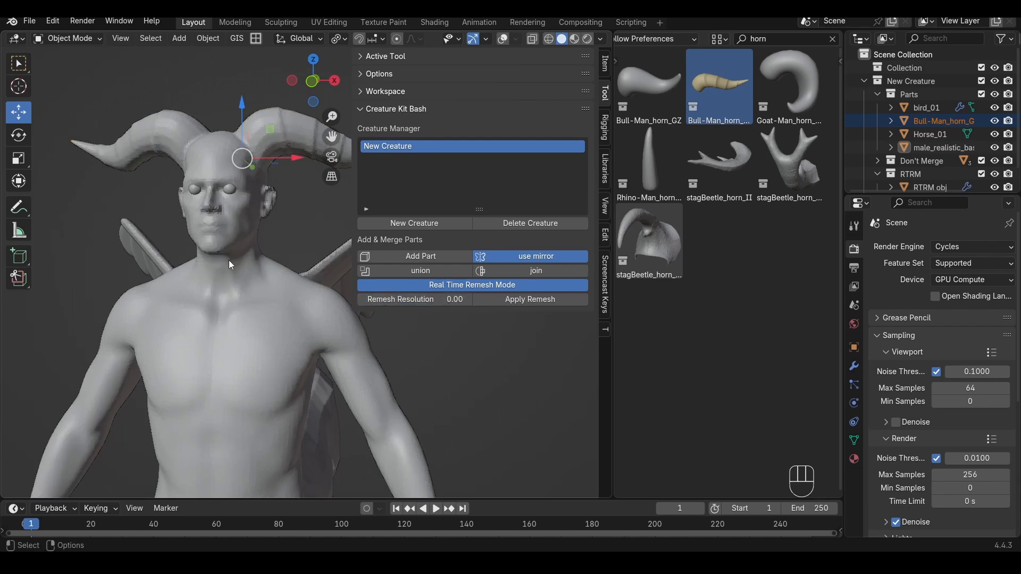
pyautogui.scroll(4, 228, 260)
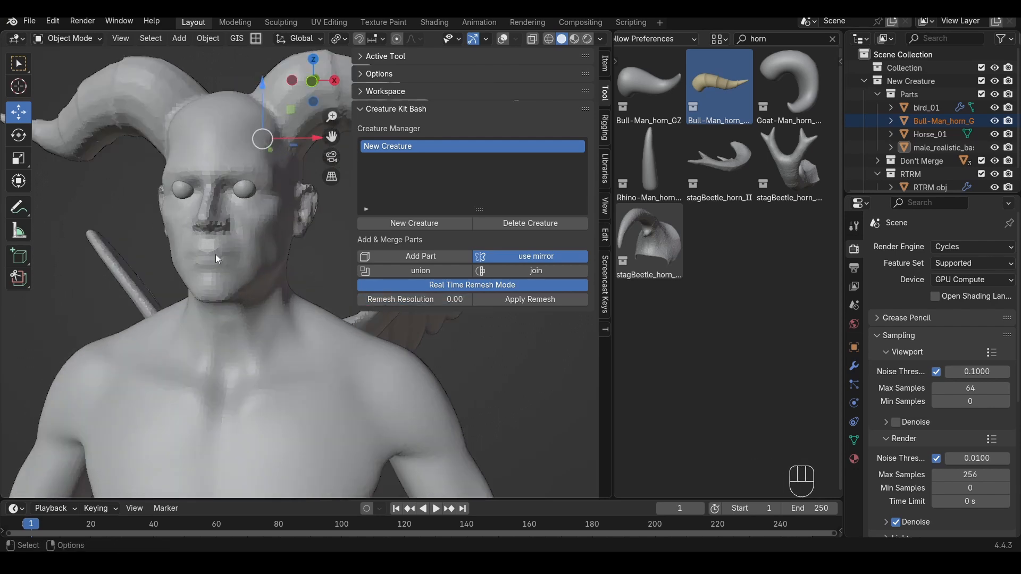
pyautogui.click(423, 299)
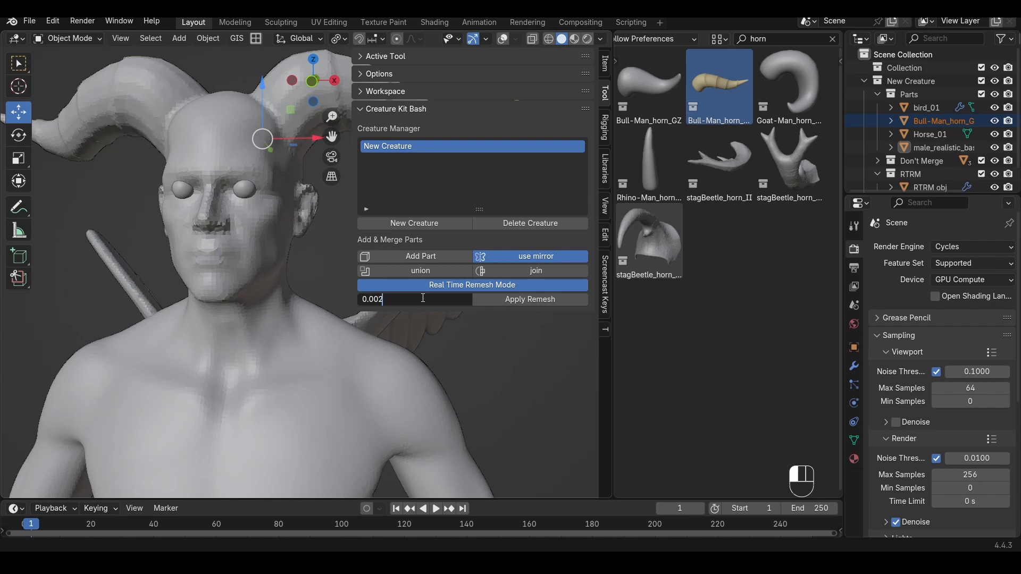
pyautogui.press('Return')
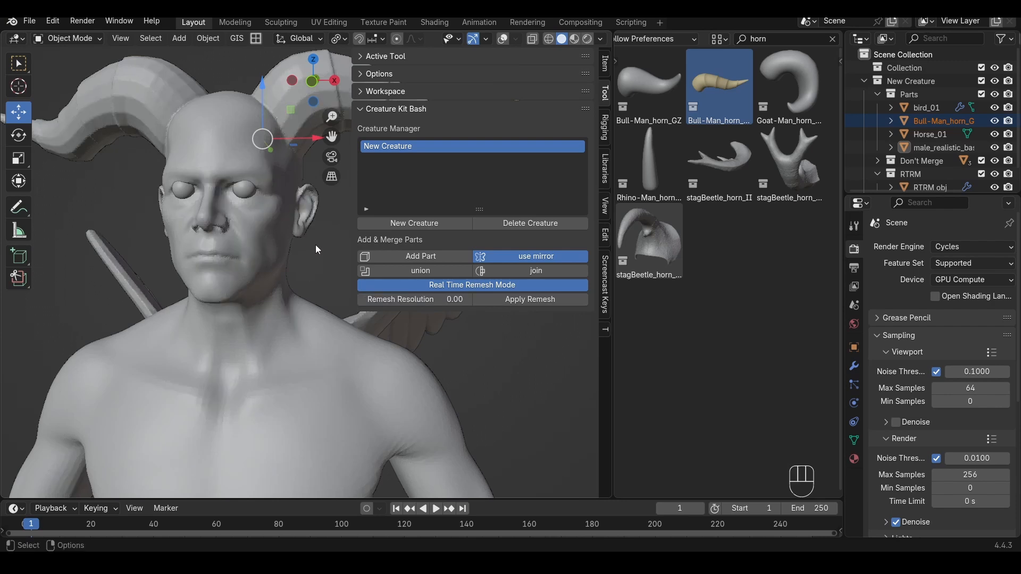
# Try a coarser remesh resolution of 0.005 to compare the detail of the hand and fingers.
pyautogui.scroll(-4, 263, 236)
pyautogui.keyDown('alt'); pyautogui.moveTo(275, 208); pyautogui.dragTo(263, 266, button='middle'); pyautogui.keyUp('alt')
pyautogui.scroll(5, 266, 250)
pyautogui.keyDown('alt'); pyautogui.moveTo(269, 186); pyautogui.dragTo(283, 317, button='middle'); pyautogui.keyUp('alt')
pyautogui.scroll(10, 287, 298)
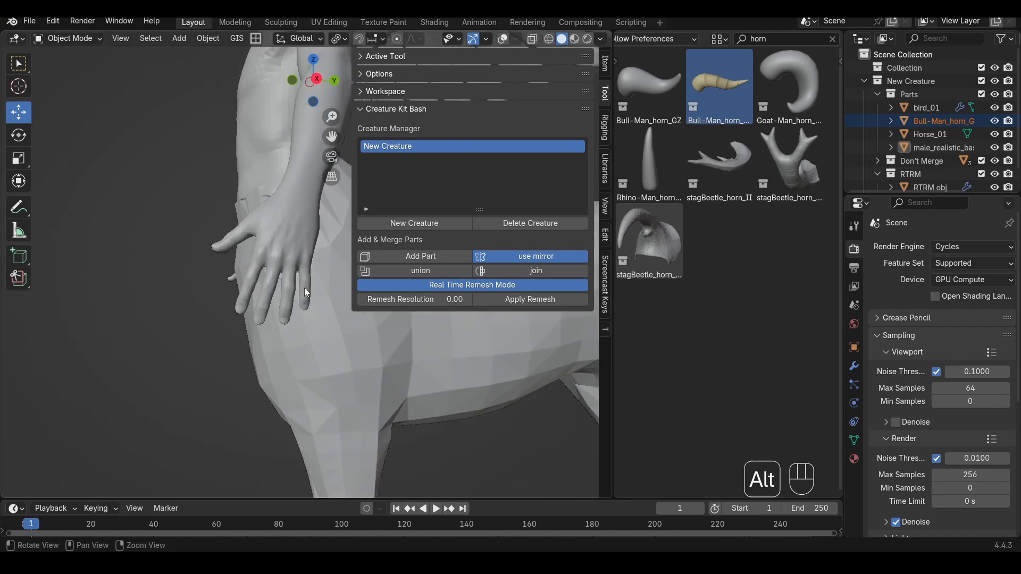
pyautogui.click(419, 298)
pyautogui.write('0.002')
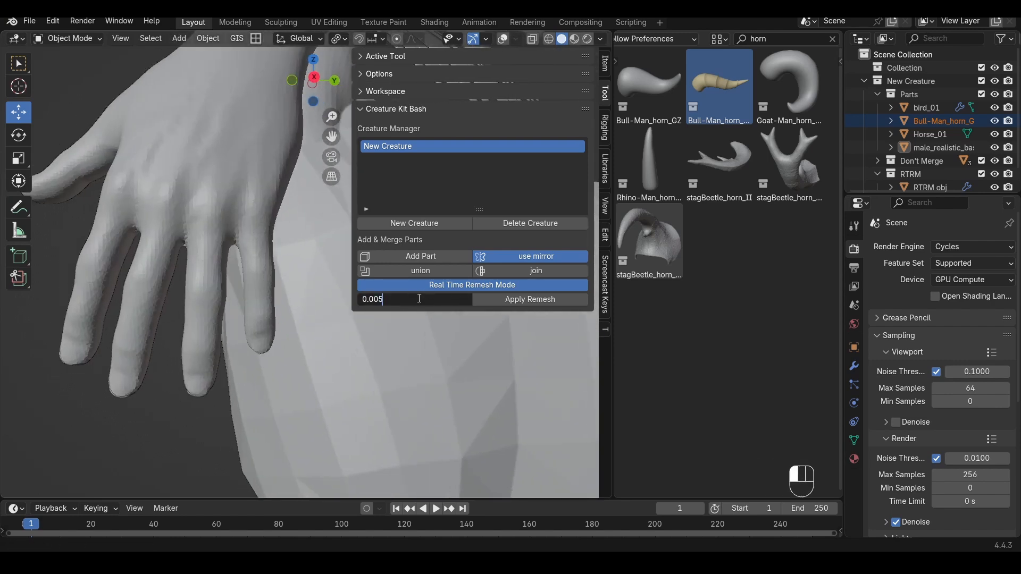
pyautogui.press('Return')
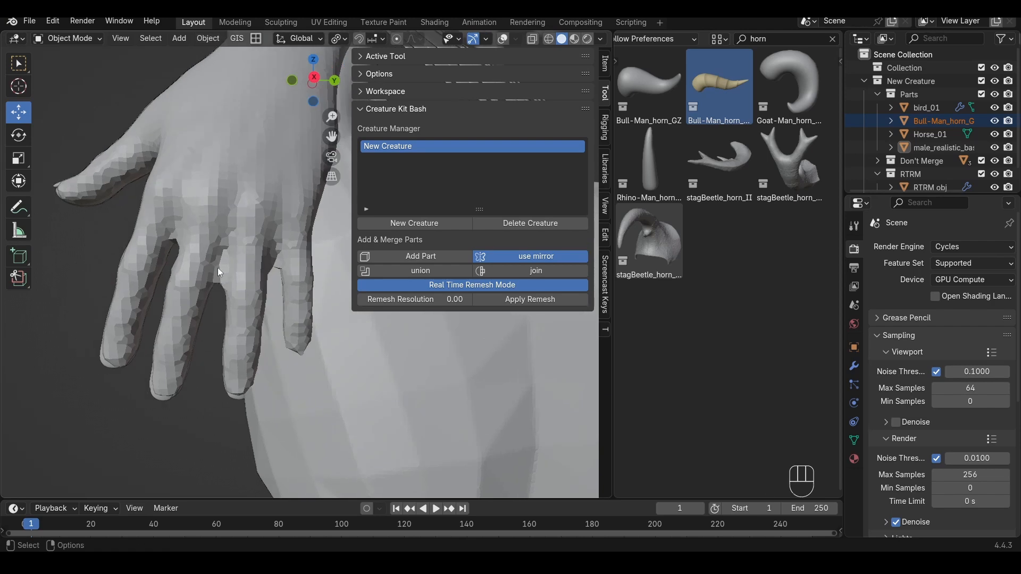
# Return the remesh resolution to 0.002 and check the fingers.
pyautogui.click(393, 299)
pyautogui.write('0.005')
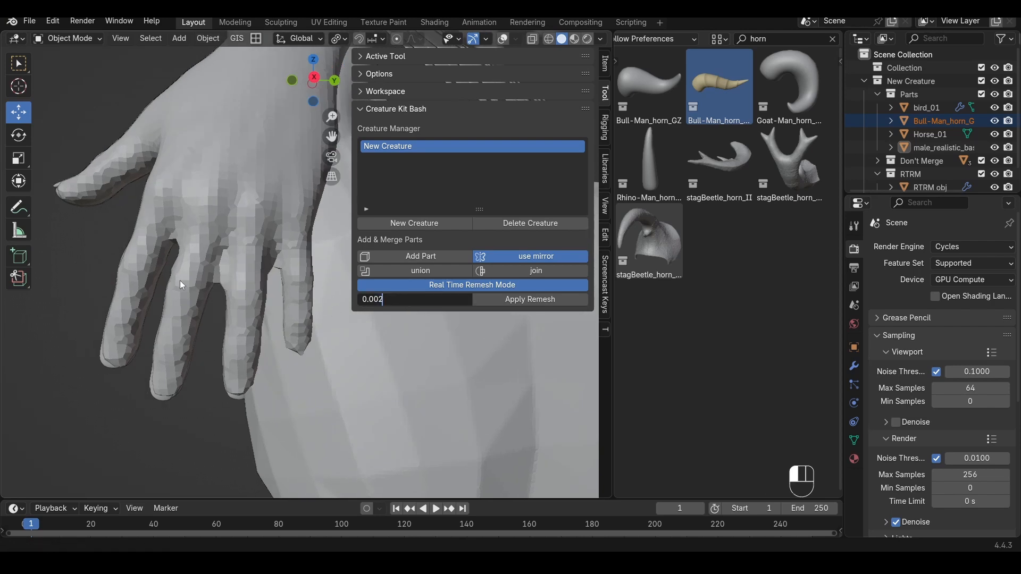
pyautogui.press('Return')
pyautogui.keyDown('alt'); pyautogui.moveTo(225, 255); pyautogui.dragTo(230, 252); pyautogui.keyUp('alt')
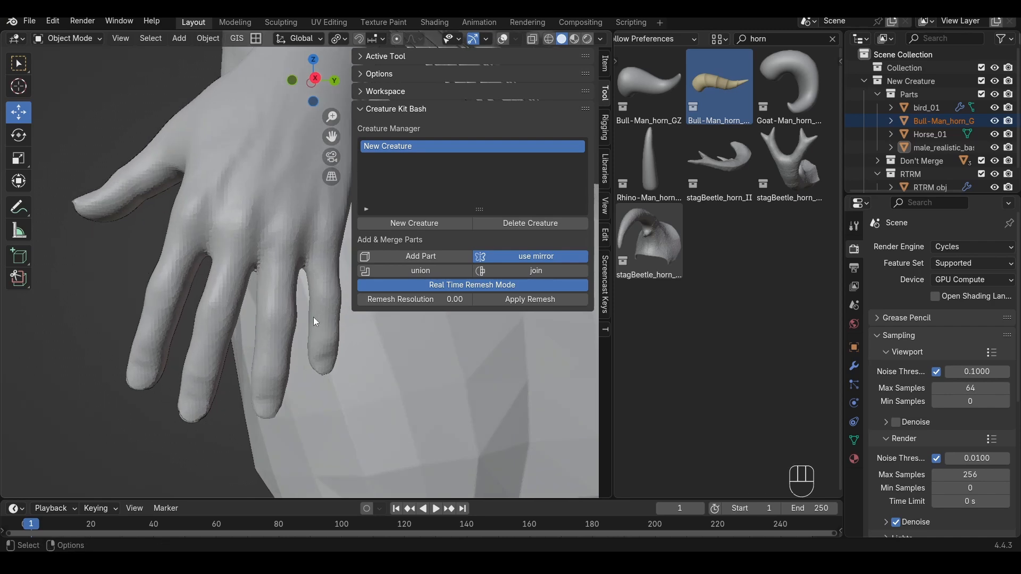
# Apply the remesh to the whole centaur for sculpting and close the asset browser area to widen the viewport.
pyautogui.scroll(-3, 297, 297)
pyautogui.scroll(-4, 312, 278)
pyautogui.keyDown('alt'); pyautogui.moveTo(308, 285); pyautogui.dragTo(322, 348); pyautogui.keyUp('alt')
pyautogui.scroll(-2, 302, 324)
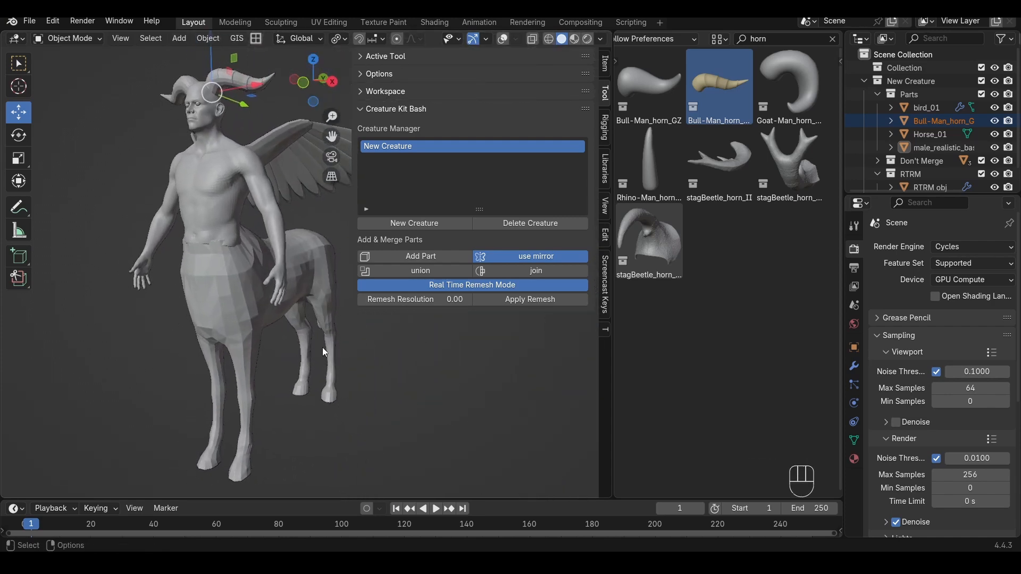
pyautogui.click(515, 303)
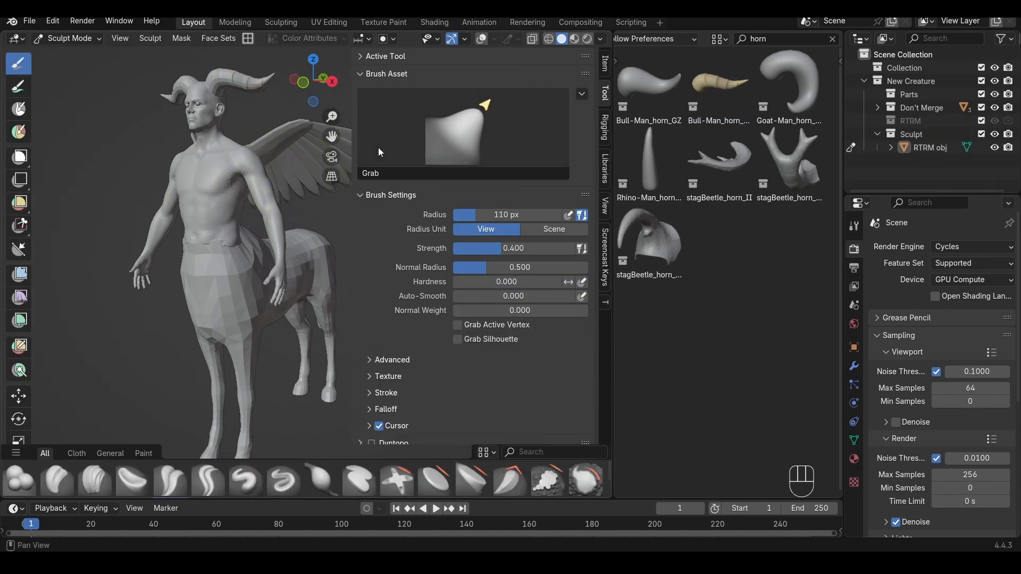
pyautogui.moveTo(608, 37); pyautogui.dragTo(652, 56)
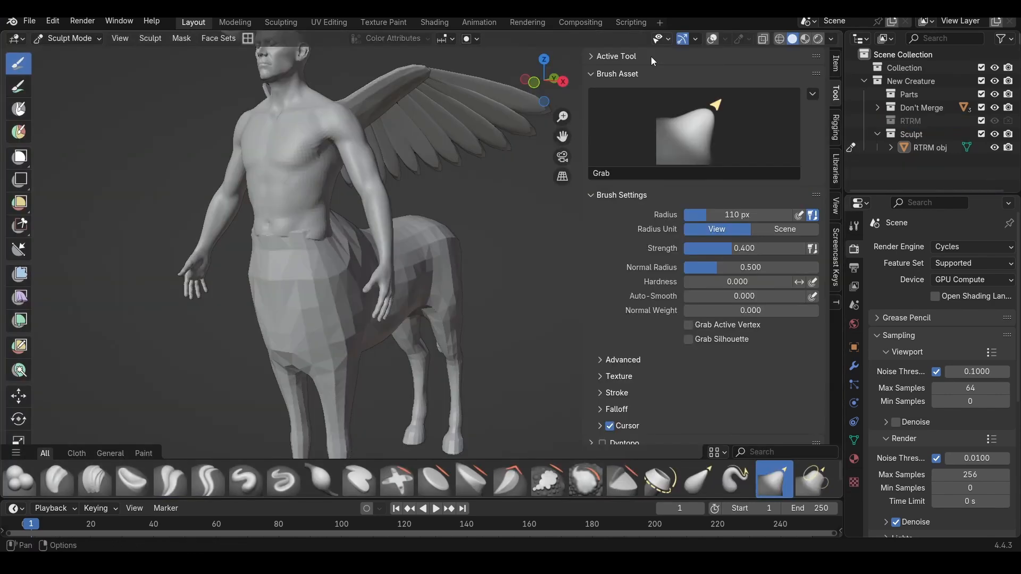
# Choose the Clay Strips brush, adjust its radius, and smooth the seam around the front and sides of the waist.
pyautogui.keyDown('alt'); pyautogui.moveTo(354, 192); pyautogui.dragTo(361, 235, button='middle'); pyautogui.keyUp('alt')
pyautogui.keyDown('alt'); pyautogui.moveTo(361, 235); pyautogui.dragTo(379, 239); pyautogui.keyUp('alt')
pyautogui.keyDown('alt'); pyautogui.moveTo(378, 238); pyautogui.dragTo(372, 246, button='right'); pyautogui.keyUp('alt')
pyautogui.press('c')
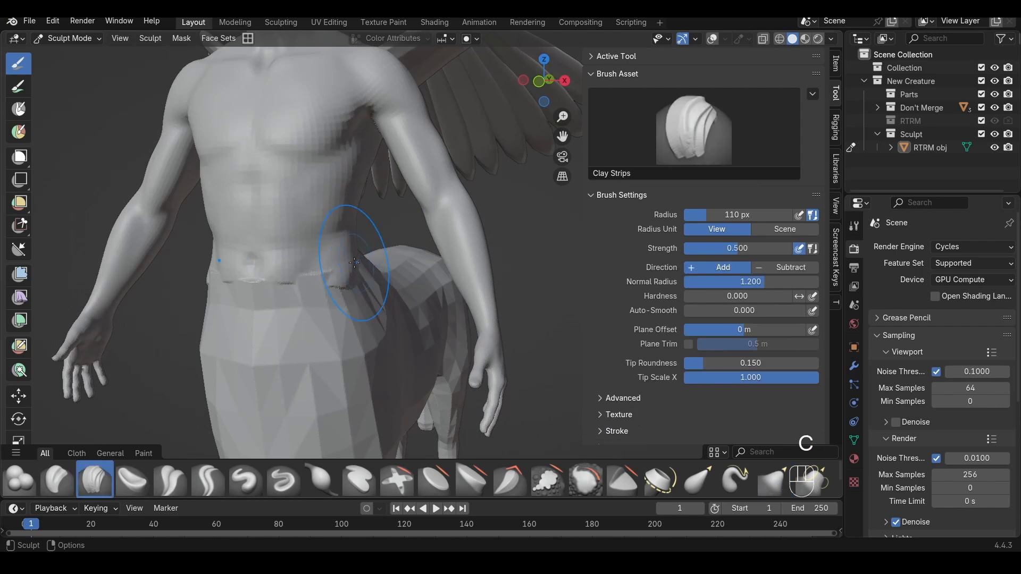
pyautogui.press('f')
pyautogui.click(362, 276)
pyautogui.press('f')
pyautogui.click(348, 280)
pyautogui.keyDown('shift'); pyautogui.moveTo(346, 279); pyautogui.dragTo(294, 287); pyautogui.keyUp('shift')
pyautogui.keyDown('alt'); pyautogui.moveTo(294, 284); pyautogui.dragTo(208, 249); pyautogui.keyUp('alt')
pyautogui.keyDown('alt'); pyautogui.moveTo(213, 239); pyautogui.dragTo(320, 264, button='middle'); pyautogui.keyUp('alt')
pyautogui.keyDown('alt'); pyautogui.moveTo(320, 265); pyautogui.dragTo(298, 262, button='right'); pyautogui.keyUp('alt')
pyautogui.keyDown('shift'); pyautogui.moveTo(299, 255); pyautogui.dragTo(330, 217); pyautogui.keyUp('shift')
pyautogui.keyDown('alt'); pyautogui.moveTo(351, 243); pyautogui.dragTo(365, 255, button='right'); pyautogui.keyUp('alt')
# Enlarge the brush to a 194 px radius and smooth the faceted horse body and the remaining waist transition.
pyautogui.press('f')
pyautogui.click(432, 291)
pyautogui.keyDown('alt'); pyautogui.moveTo(435, 292); pyautogui.dragTo(453, 283); pyautogui.keyUp('alt')
pyautogui.keyDown('alt'); pyautogui.moveTo(452, 283); pyautogui.dragTo(394, 259, button='middle'); pyautogui.keyUp('alt')
pyautogui.moveTo(392, 258)
pyautogui.keyDown('shift'); pyautogui.mouseDown()
pyautogui.moveTo(330, 250)
pyautogui.moveTo(404, 266)
pyautogui.mouseUp(); pyautogui.keyUp('shift')
pyautogui.keyDown('alt'); pyautogui.moveTo(433, 282); pyautogui.dragTo(324, 276, button='middle'); pyautogui.keyUp('alt')
pyautogui.keyDown('shift'); pyautogui.moveTo(420, 237); pyautogui.dragTo(468, 252); pyautogui.keyUp('shift')
pyautogui.keyDown('alt'); pyautogui.moveTo(290, 272); pyautogui.dragTo(356, 264, button='middle'); pyautogui.keyUp('alt')
pyautogui.keyDown('alt'); pyautogui.moveTo(357, 264); pyautogui.dragTo(471, 240); pyautogui.keyUp('alt')
pyautogui.keyDown('shift'); pyautogui.moveTo(425, 243); pyautogui.dragTo(413, 258); pyautogui.keyUp('shift')
pyautogui.keyDown('alt'); pyautogui.moveTo(399, 269); pyautogui.dragTo(320, 284); pyautogui.keyUp('alt')
pyautogui.keyDown('shift'); pyautogui.moveTo(291, 301); pyautogui.dragTo(289, 306); pyautogui.keyUp('shift')
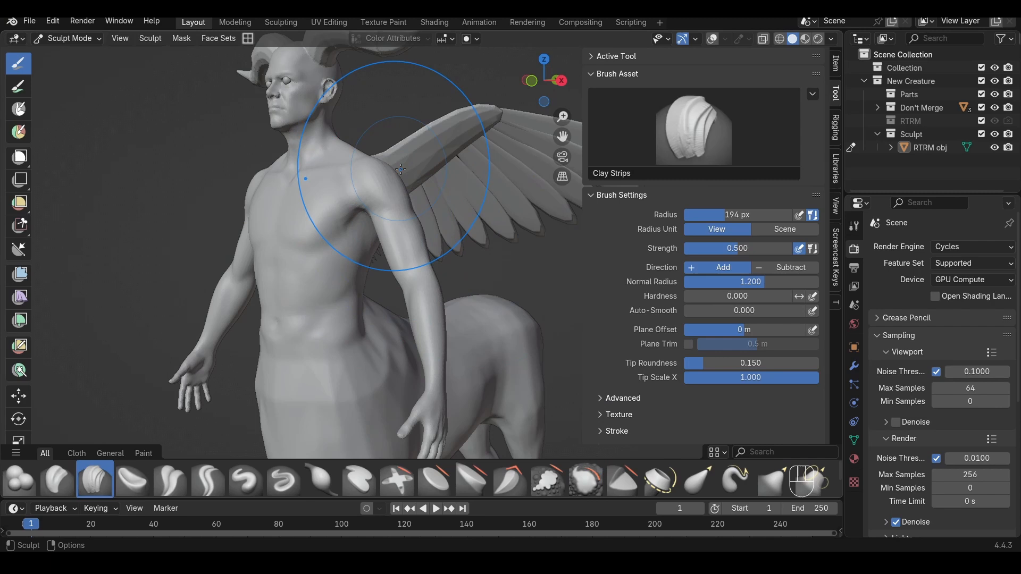
# Switch to the Crease Polish brush and reduce its radius to 35 px for detailing the male chest.
pyautogui.press('f')
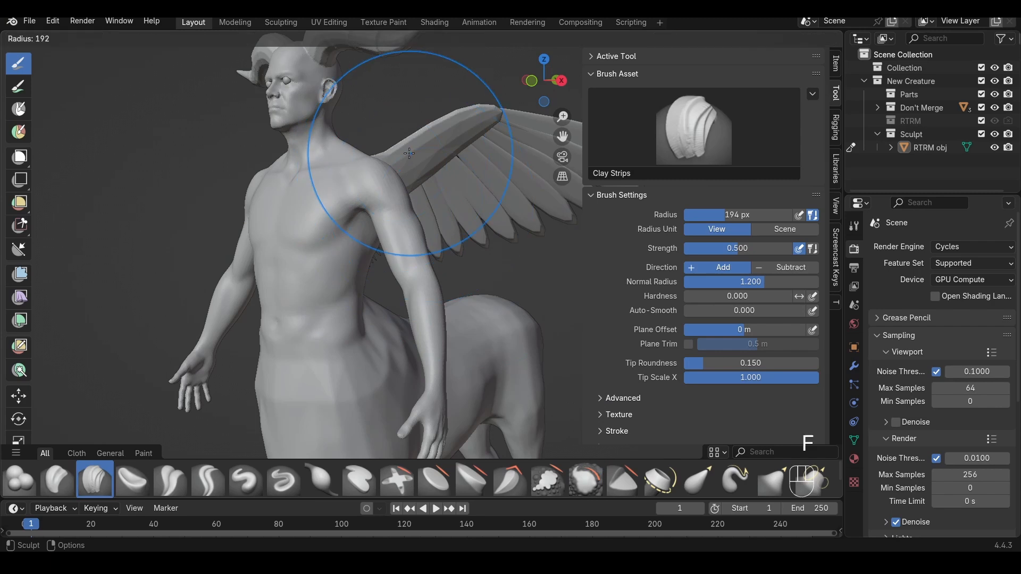
pyautogui.click(500, 154)
pyautogui.press('c')
pyautogui.hotkey('shift', 'c')
pyautogui.press('f')
pyautogui.click(339, 231)
pyautogui.moveTo(298, 241)
pyautogui.keyDown('alt'); pyautogui.mouseDown()
pyautogui.moveTo(333, 244)
pyautogui.moveTo(352, 235)
pyautogui.moveTo(345, 219)
pyautogui.mouseUp(); pyautogui.keyUp('alt')
pyautogui.press('f')
pyautogui.click(344, 236)
pyautogui.press('f')
pyautogui.click(345, 219)
pyautogui.keyDown('alt'); pyautogui.moveTo(359, 173); pyautogui.dragTo(339, 129); pyautogui.keyUp('alt')
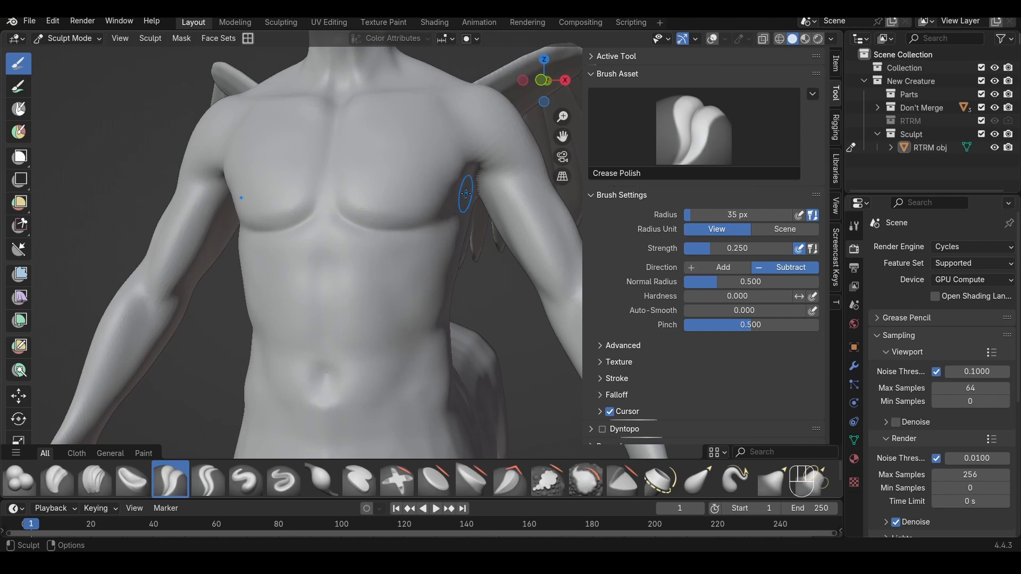
# Switch to Object Mode and move the separate eyes back along the Y axis into the head's eye sockets.
pyautogui.keyDown('alt'); pyautogui.keyDown('shift'); pyautogui.moveTo(438, 123); pyautogui.dragTo(426, 282); pyautogui.keyUp('shift'); pyautogui.keyUp('alt')
pyautogui.press('Tab')
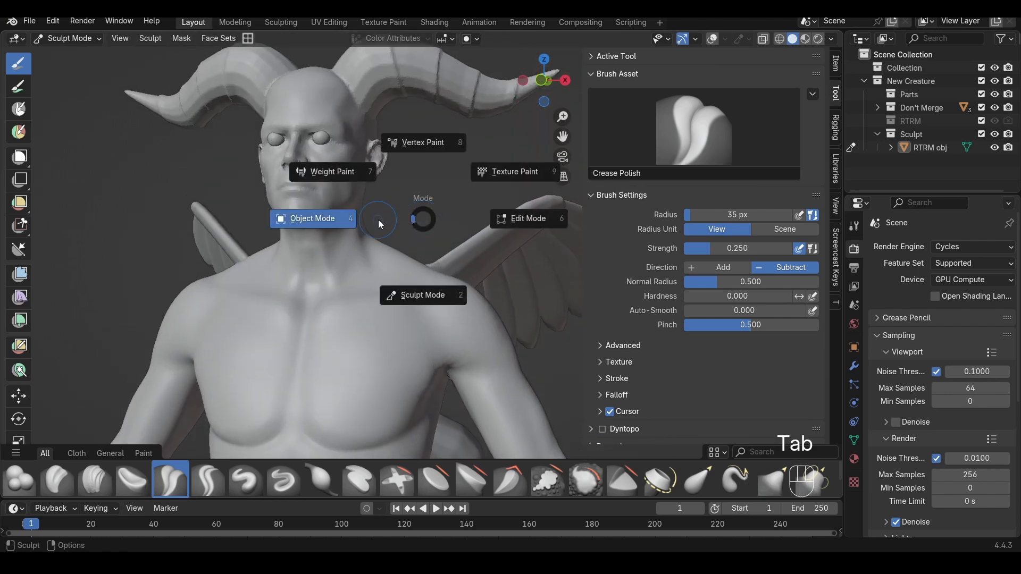
pyautogui.click(378, 219)
pyautogui.keyDown('alt'); pyautogui.moveTo(448, 169); pyautogui.dragTo(385, 183); pyautogui.keyUp('alt')
pyautogui.press('g')
pyautogui.click(357, 173)
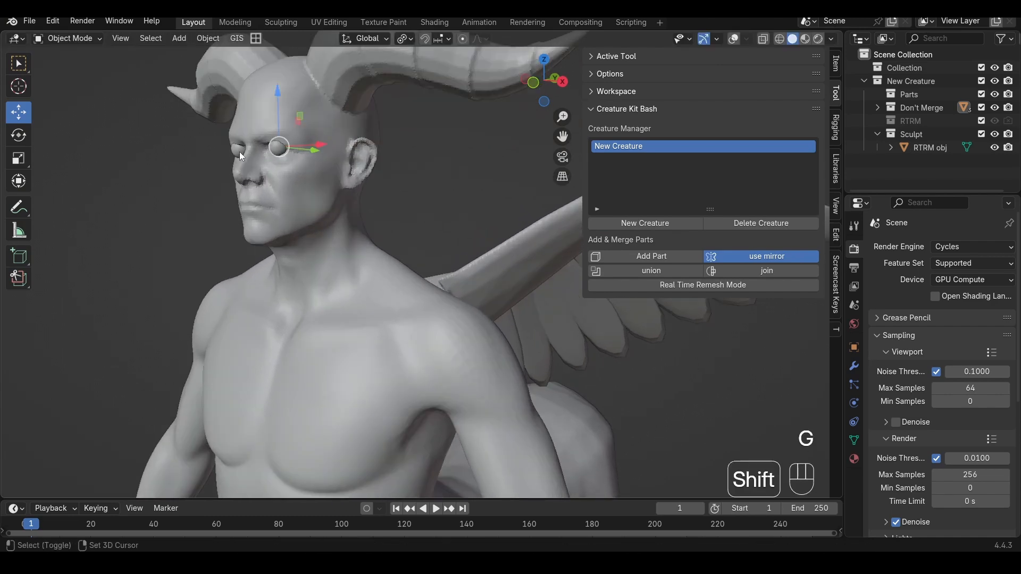
pyautogui.keyDown('alt'); pyautogui.keyDown('shift'); pyautogui.moveTo(363, 141); pyautogui.dragTo(399, 203); pyautogui.keyUp('shift'); pyautogui.keyUp('alt')
pyautogui.scroll(3, 419, 198)
pyautogui.moveTo(317, 231); pyautogui.dragTo(324, 228)
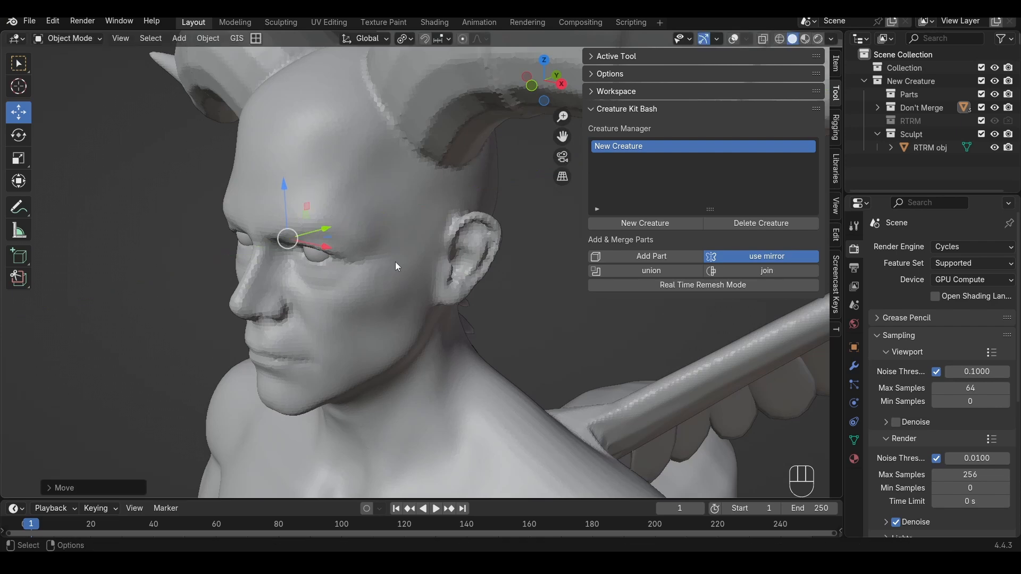
# Try to move the wing feathers separately from the merged centaur body.
pyautogui.click(538, 311)
pyautogui.keyDown('alt'); pyautogui.moveTo(548, 318); pyautogui.dragTo(432, 216); pyautogui.keyUp('alt')
pyautogui.press('g')
pyautogui.click(426, 214)
pyautogui.scroll(-5, 424, 212)
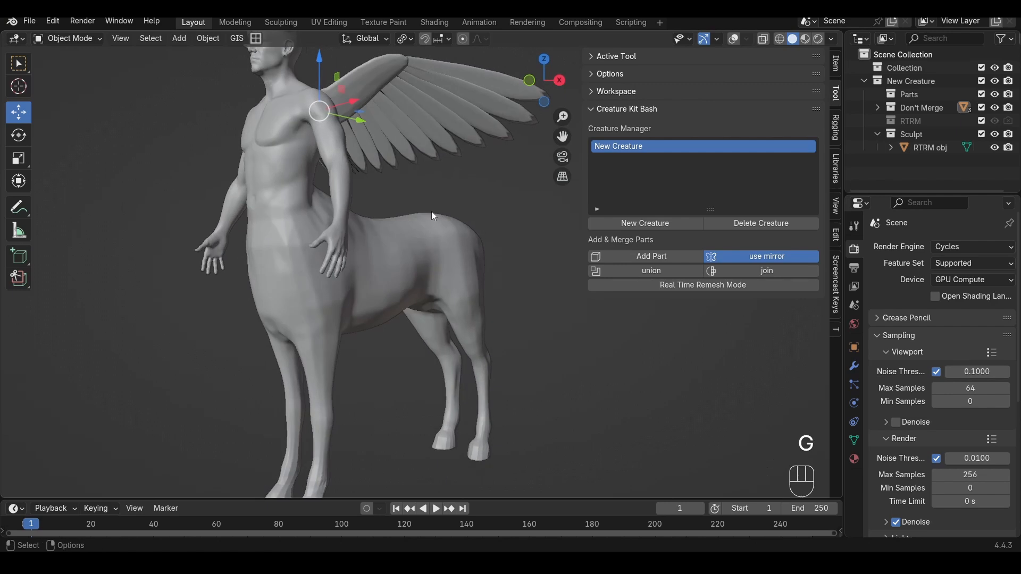
# Expand the Don't Merge collection to examine its separate parts and view the whole centaur.
pyautogui.keyDown('alt'); pyautogui.moveTo(478, 183); pyautogui.dragTo(330, 154); pyautogui.keyUp('alt')
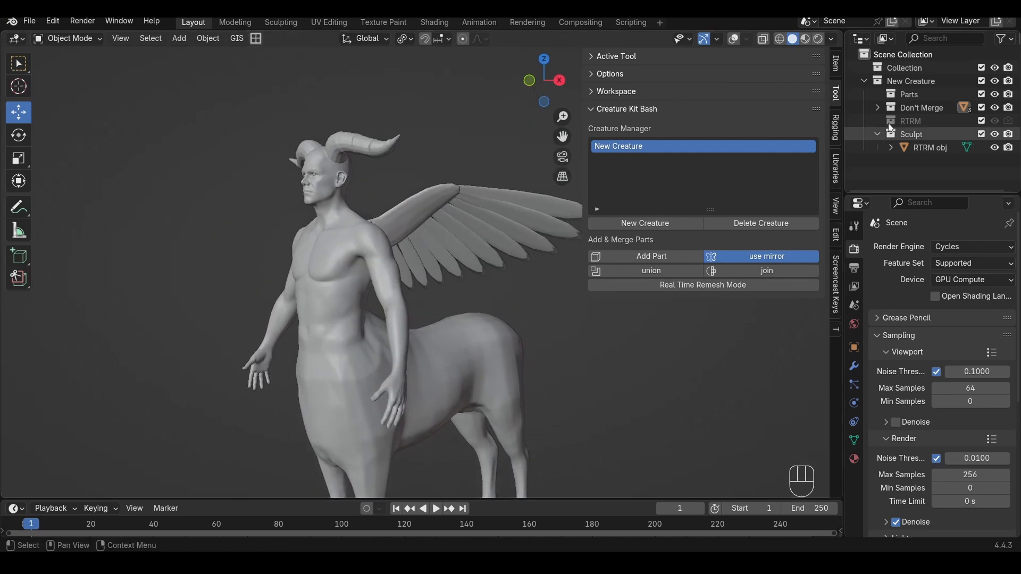
pyautogui.click(878, 108)
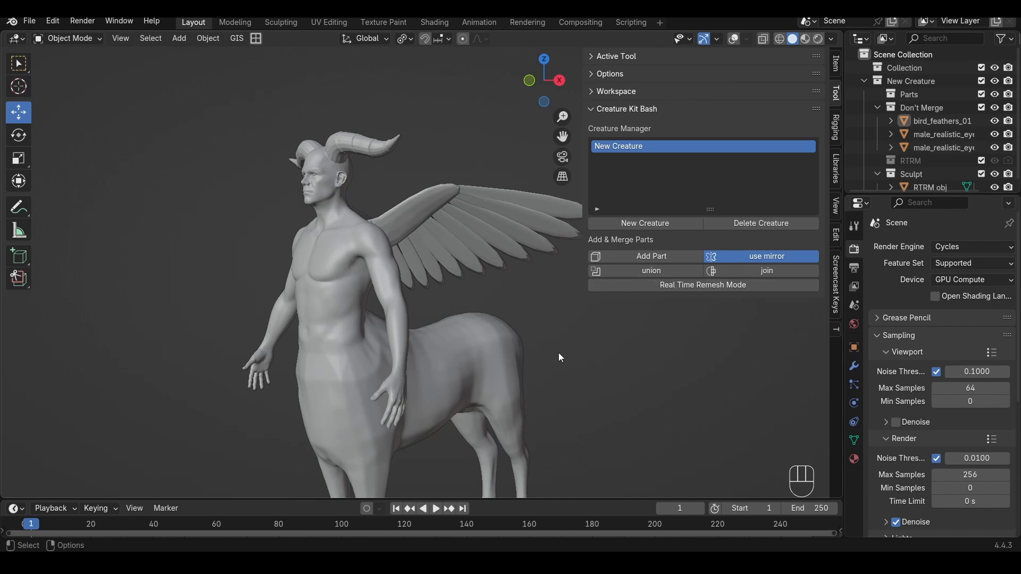
pyautogui.moveTo(558, 352); pyautogui.dragTo(503, 314, button='middle')
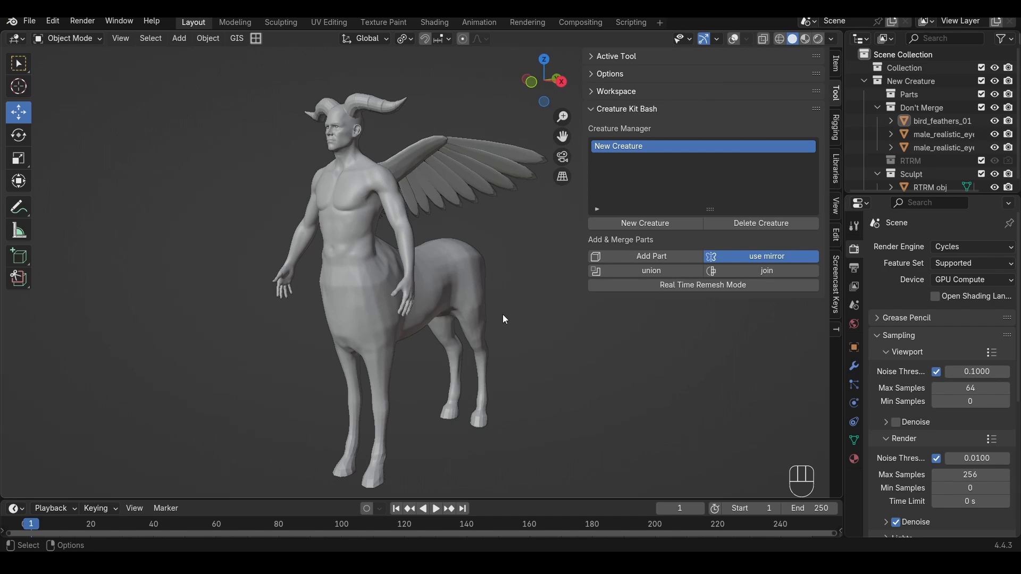